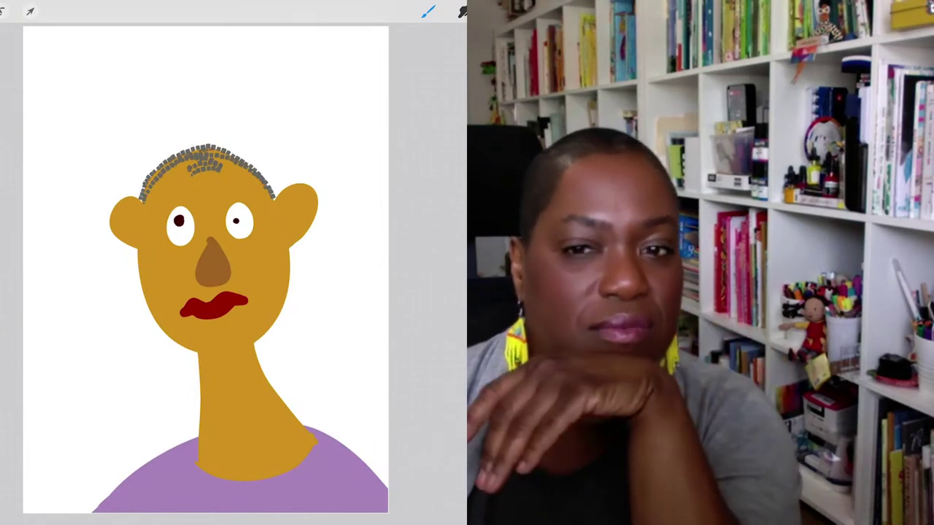
# Step: Add a new empty layer directly above the gray hair layer
pyautogui.press('l')
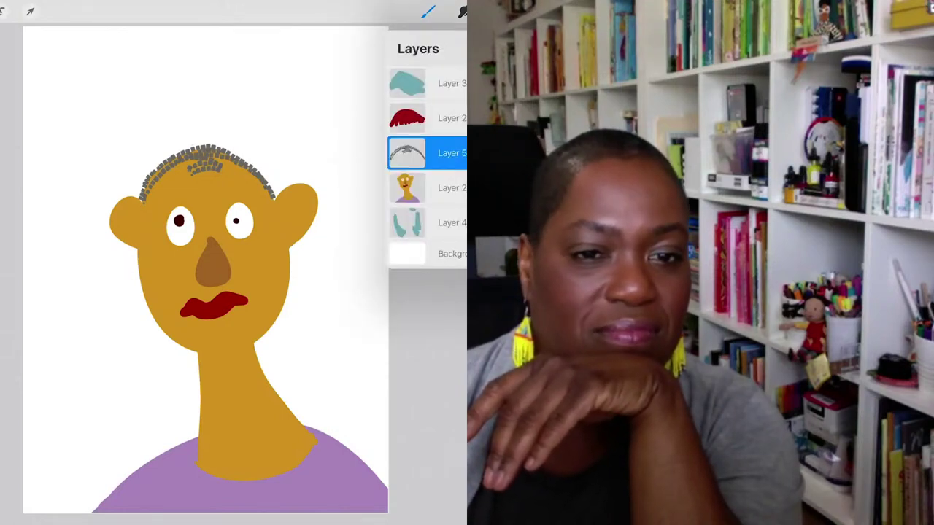
pyautogui.hotkey('ctrl', 'shift', 'n')
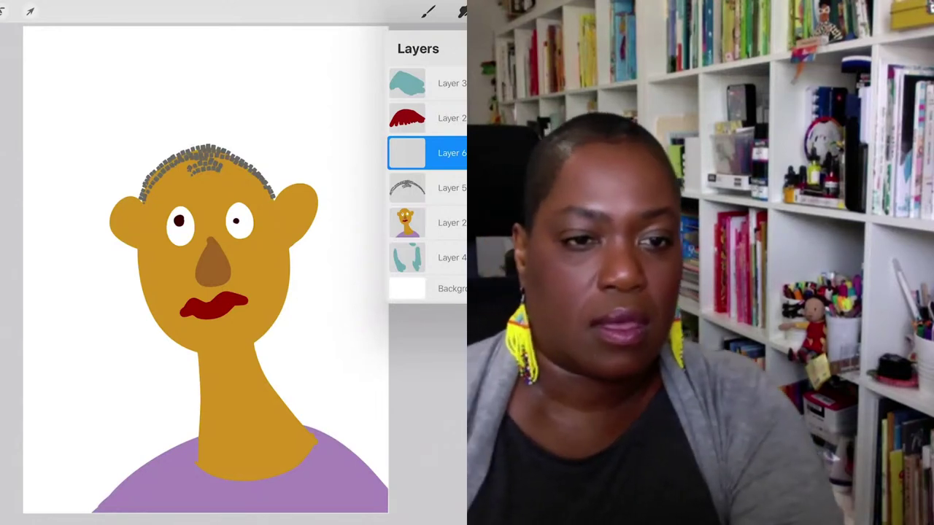
pyautogui.click(428, 12)
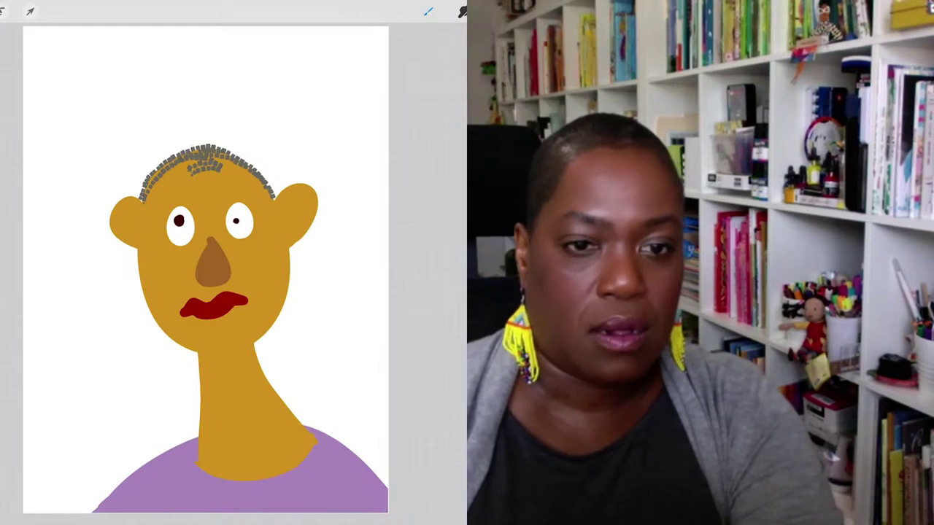
# Step: Return to the gallery and create a new canvas with the Screen Size preset
pyautogui.click(2, 12)
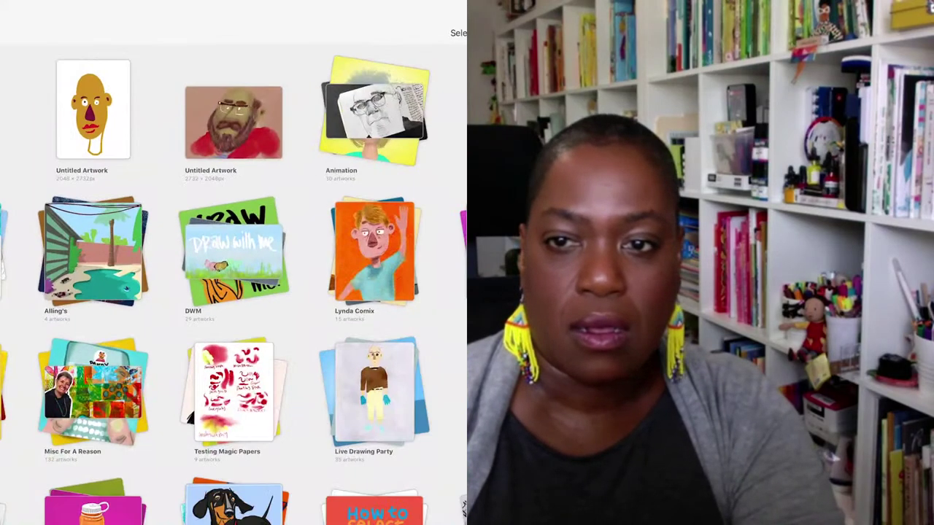
pyautogui.click(568, 32)
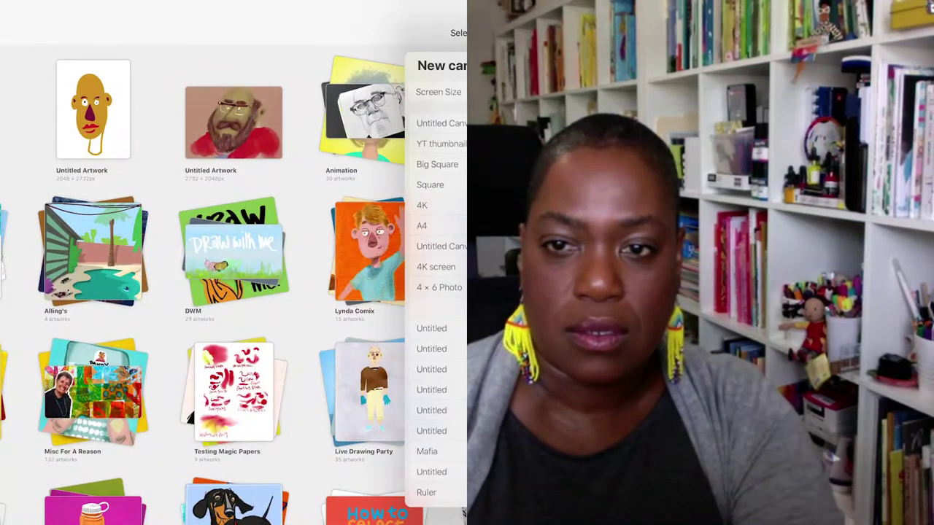
pyautogui.click(438, 92)
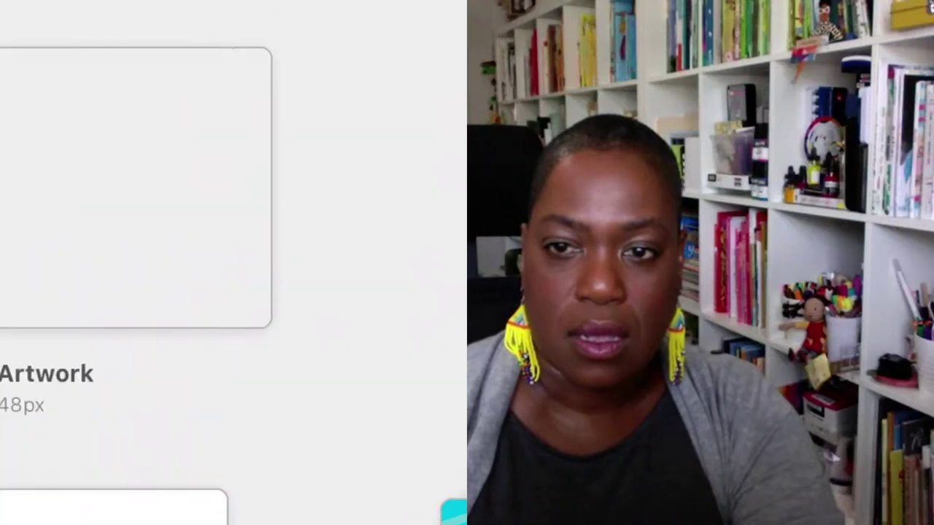
pyautogui.scroll(-3, 233, 252)
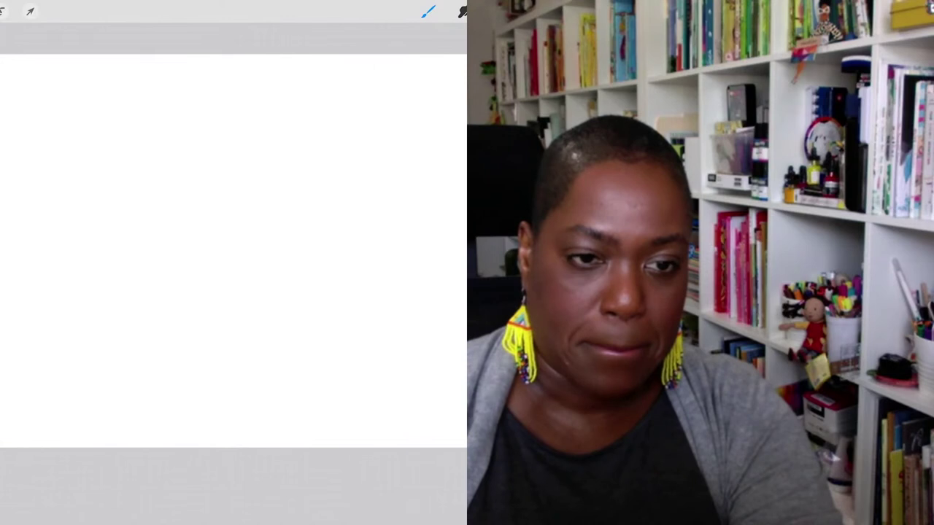
# Step: Undo the dotted test stroke and switch to the Rad Round 2 brush in the Faves set
pyautogui.moveTo(31, 296)
pyautogui.mouseDown()
pyautogui.moveTo(66, 232)
pyautogui.moveTo(38, 224)
pyautogui.mouseUp()
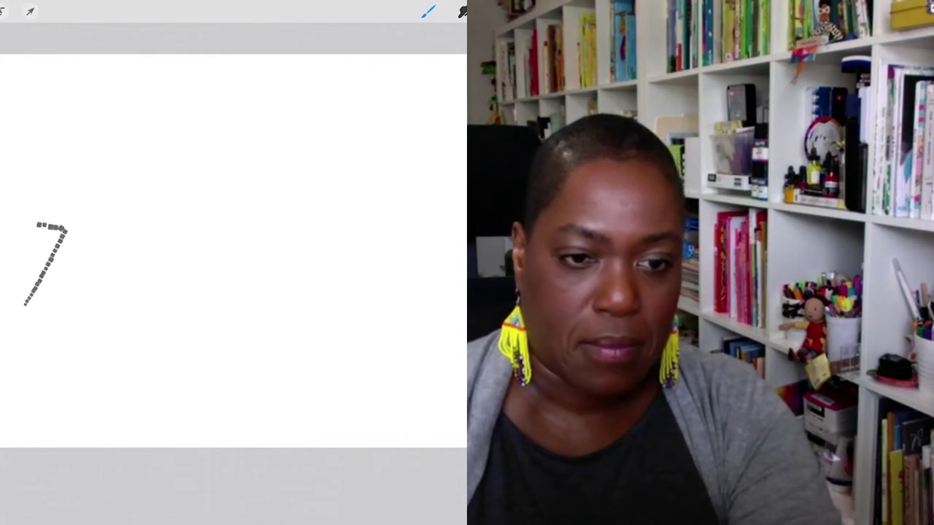
pyautogui.hotkey('ctrl', 'z')
pyautogui.click(428, 12)
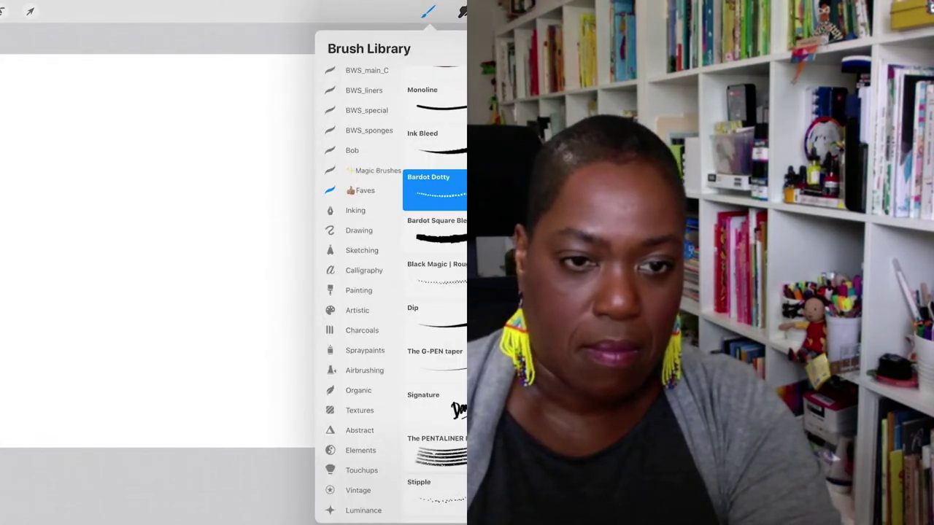
pyautogui.scroll(10, 435, 292)
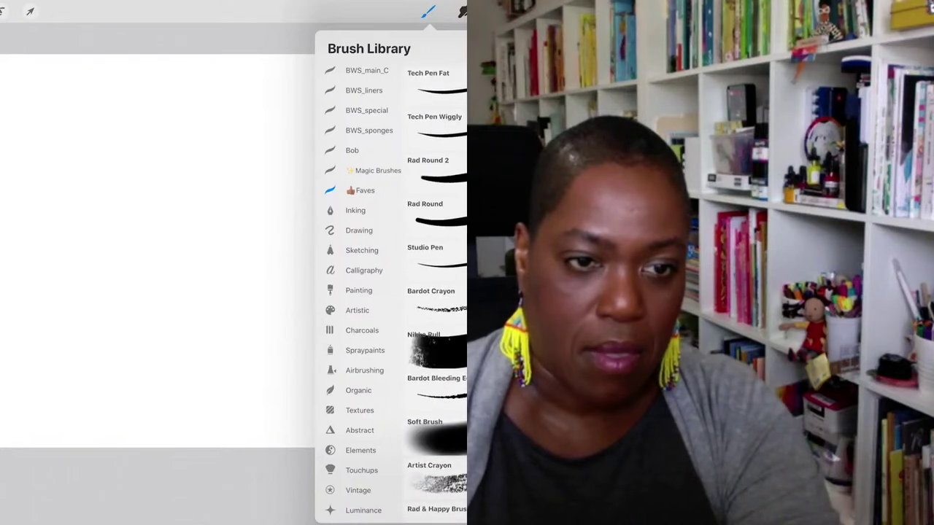
pyautogui.click(436, 173)
pyautogui.click(428, 12)
# Step: Sketch the first dark gray head outline with two ears, a rounded chin and two neck lines
pyautogui.moveTo(33, 256)
pyautogui.mouseDown()
pyautogui.moveTo(51, 205)
pyautogui.moveTo(26, 186)
pyautogui.moveTo(56, 189)
pyautogui.moveTo(114, 84)
pyautogui.moveTo(108, 189)
pyautogui.moveTo(136, 191)
pyautogui.moveTo(108, 201)
pyautogui.moveTo(113, 254)
pyautogui.mouseUp()
pyautogui.hotkey('ctrl', 'z')
pyautogui.moveTo(51, 173)
pyautogui.mouseDown()
pyautogui.moveTo(33, 184)
pyautogui.moveTo(56, 204)
pyautogui.moveTo(60, 270)
pyautogui.mouseUp()
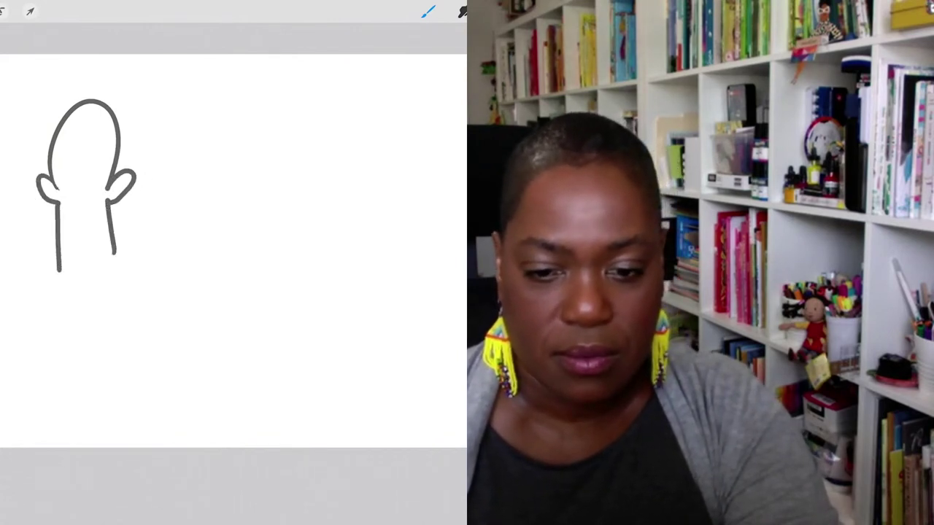
pyautogui.moveTo(60, 211)
pyautogui.mouseDown()
pyautogui.moveTo(98, 247)
pyautogui.moveTo(110, 186)
pyautogui.mouseUp()
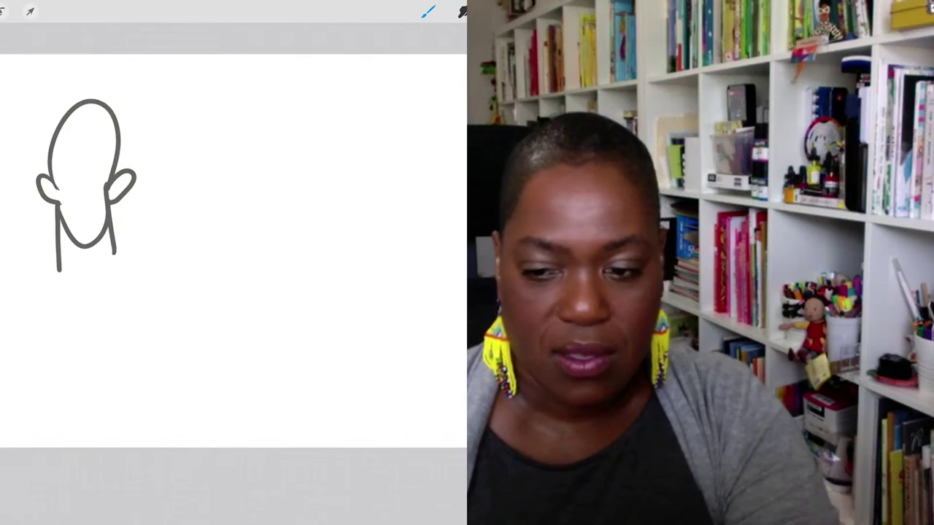
# Step: Sketch a second gray head outline with ears, a jaw and neck lines beside the first one
pyautogui.moveTo(184, 163); pyautogui.dragTo(188, 250)
pyautogui.moveTo(180, 165)
pyautogui.mouseDown()
pyautogui.moveTo(179, 110)
pyautogui.moveTo(261, 181)
pyautogui.moveTo(241, 193)
pyautogui.moveTo(213, 242)
pyautogui.moveTo(188, 191)
pyautogui.mouseUp()
pyautogui.moveTo(224, 241); pyautogui.dragTo(226, 264)
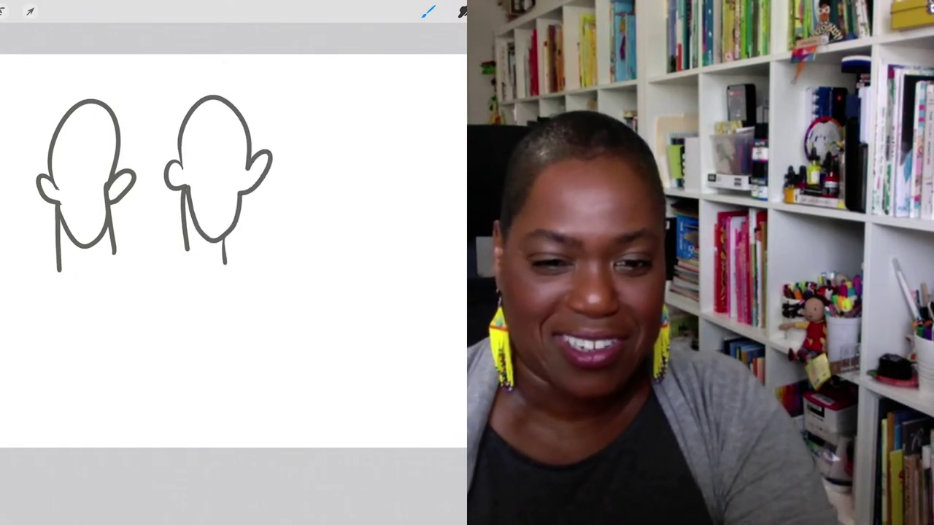
# Step: Sketch a third gray head outline with larger ears, a pointed jaw and slanted neck lines beside the second
pyautogui.moveTo(324, 148)
pyautogui.mouseDown()
pyautogui.moveTo(323, 177)
pyautogui.moveTo(388, 149)
pyautogui.moveTo(386, 180)
pyautogui.mouseUp()
pyautogui.moveTo(323, 178); pyautogui.dragTo(385, 183)
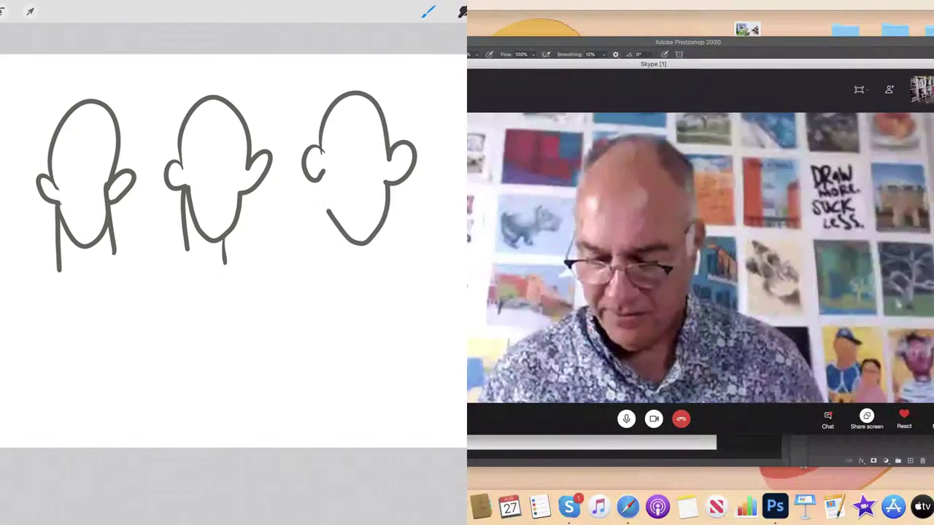
pyautogui.click(560, 169)
pyautogui.moveTo(331, 210)
pyautogui.mouseDown()
pyautogui.moveTo(337, 272)
pyautogui.moveTo(374, 273)
pyautogui.mouseUp()
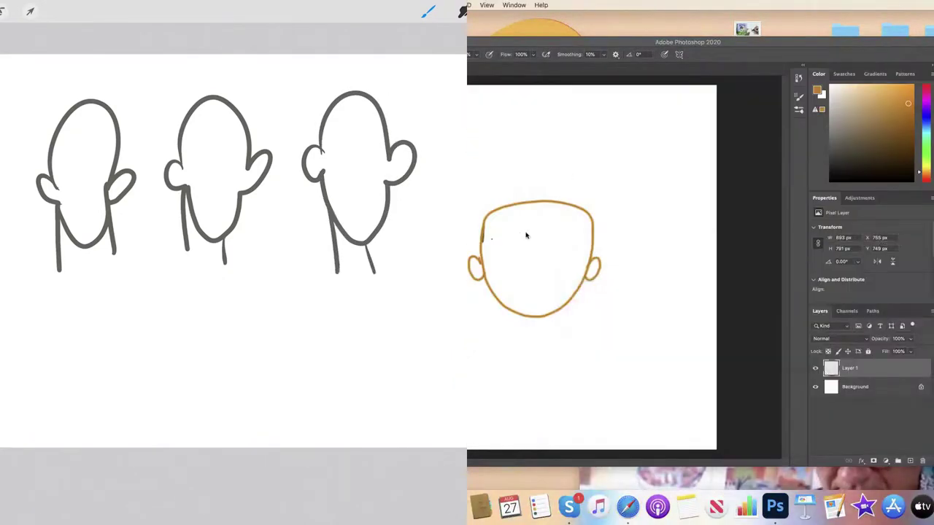
# Step: Sketch a fourth gray head outline with ears, a jaw and neck lines at the end of the row
pyautogui.moveTo(449, 148)
pyautogui.mouseDown()
pyautogui.moveTo(447, 179)
pyautogui.moveTo(446, 129)
pyautogui.moveTo(465, 92)
pyautogui.mouseUp()
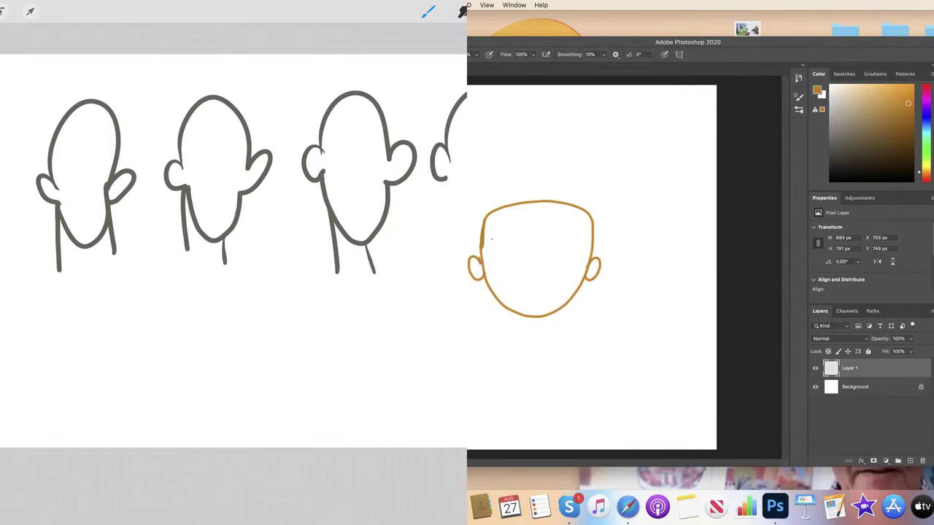
pyautogui.moveTo(447, 182)
pyautogui.mouseDown()
pyautogui.moveTo(467, 223)
pyautogui.moveTo(444, 276)
pyautogui.mouseUp()
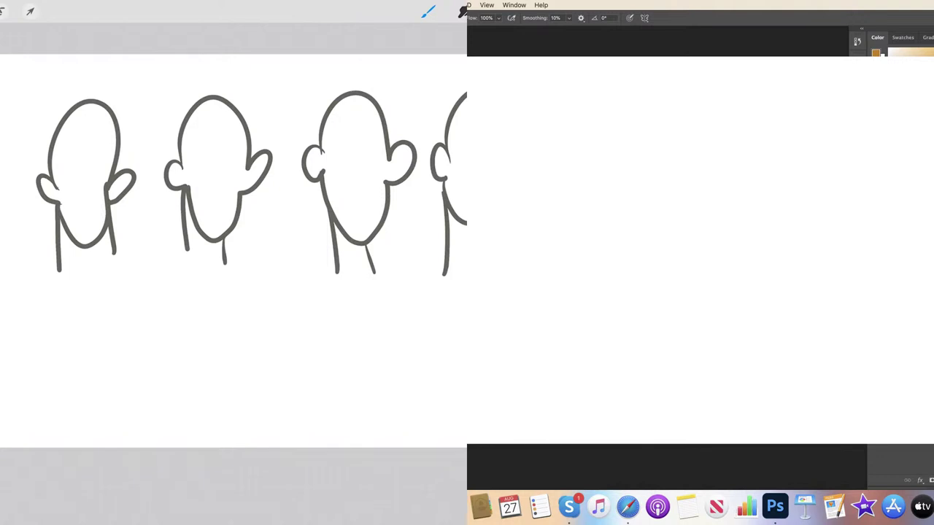
# Step: Switch the desktop from Painter back to Photoshop, and draw dark maroon eyebrows, eyes, a nose and lips on the first gray head
pyautogui.scroll(-2, 233, 248)
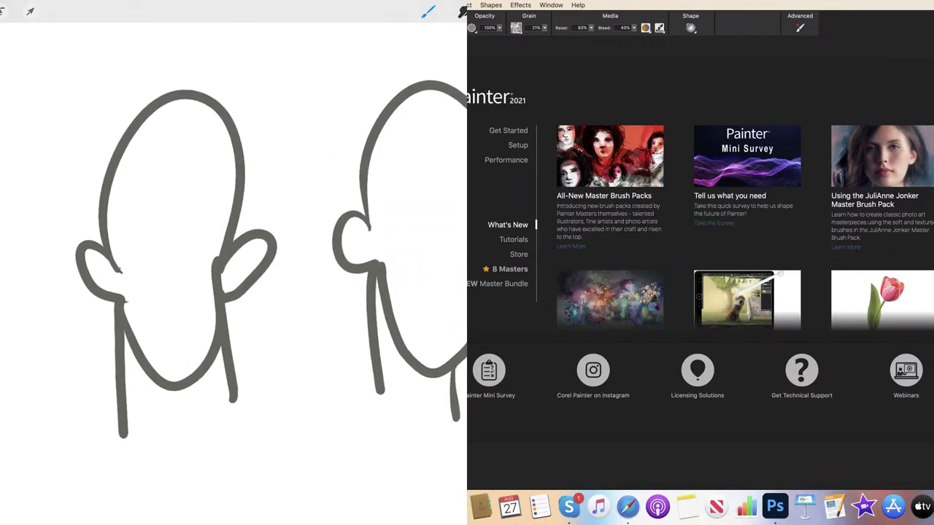
pyautogui.press('super+Tab')
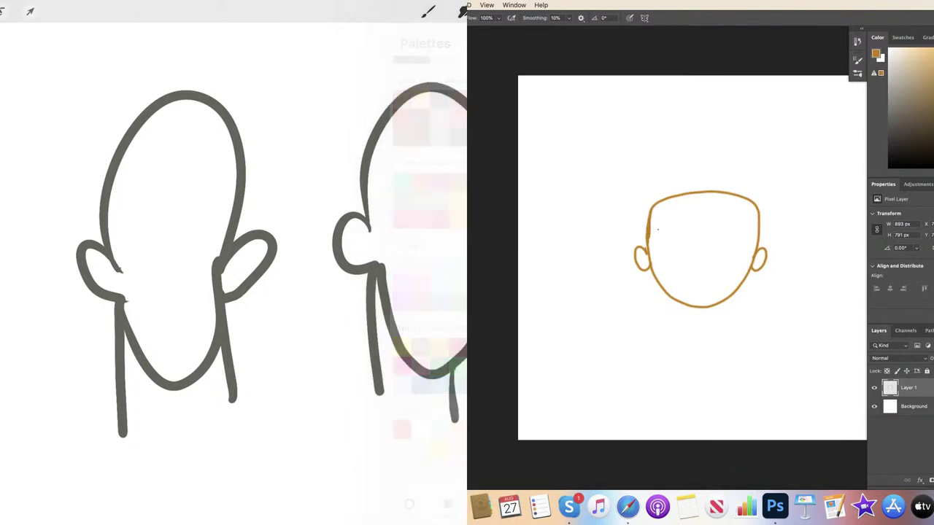
pyautogui.moveTo(145, 211)
pyautogui.mouseDown()
pyautogui.moveTo(160, 242)
pyautogui.moveTo(143, 213)
pyautogui.mouseUp()
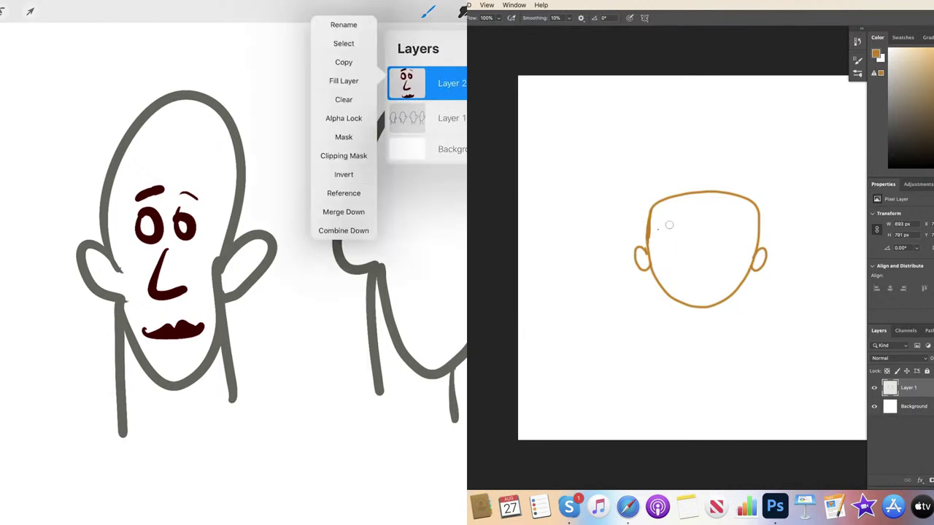
# Step: Fill the outlined head and both ears with solid orange-brown brush strokes on Layer 1 in Photoshop
pyautogui.moveTo(661, 229); pyautogui.dragTo(645, 264)
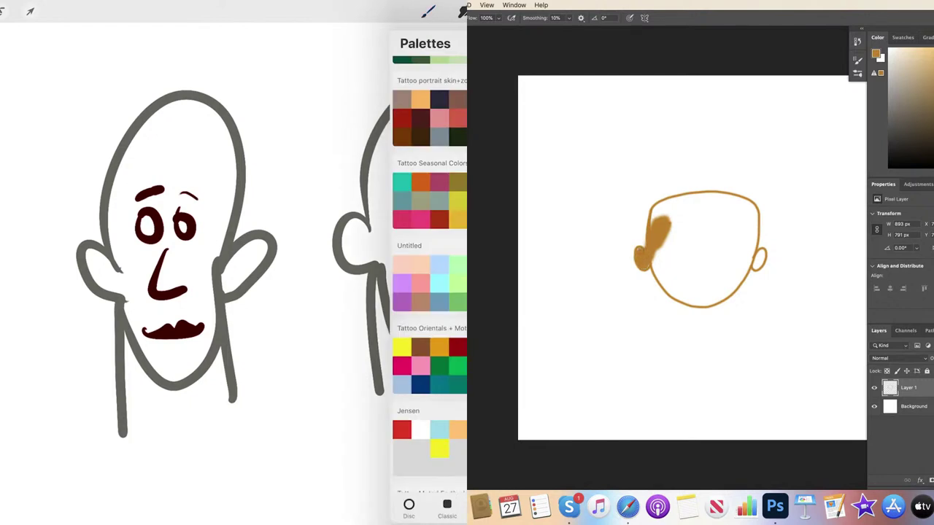
pyautogui.moveTo(657, 210)
pyautogui.mouseDown()
pyautogui.moveTo(710, 210)
pyautogui.moveTo(668, 236)
pyautogui.moveTo(701, 232)
pyautogui.moveTo(663, 266)
pyautogui.moveTo(666, 287)
pyautogui.moveTo(692, 304)
pyautogui.moveTo(728, 291)
pyautogui.moveTo(755, 230)
pyautogui.moveTo(752, 210)
pyautogui.moveTo(733, 193)
pyautogui.moveTo(665, 198)
pyautogui.moveTo(650, 204)
pyautogui.moveTo(644, 245)
pyautogui.mouseUp()
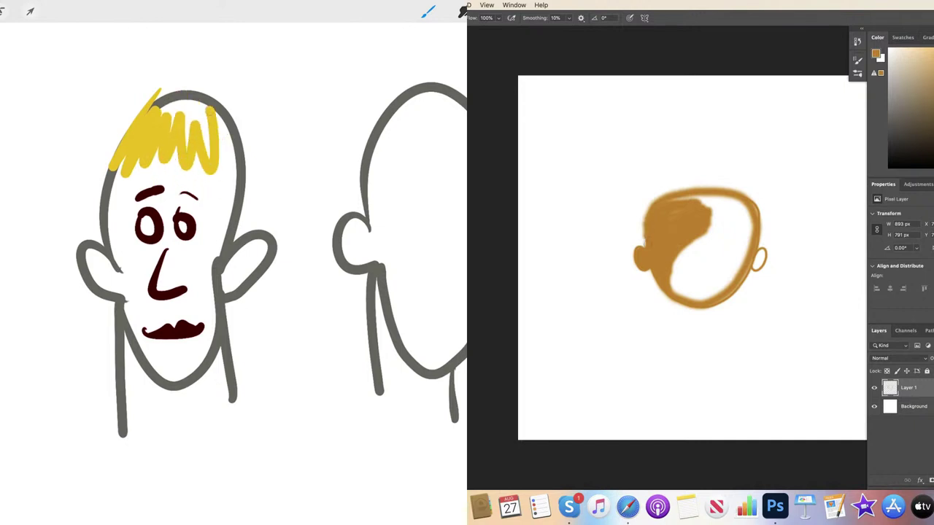
pyautogui.moveTo(677, 199)
pyautogui.mouseDown()
pyautogui.moveTo(744, 205)
pyautogui.moveTo(713, 223)
pyautogui.moveTo(738, 227)
pyautogui.moveTo(678, 279)
pyautogui.moveTo(733, 263)
pyautogui.moveTo(708, 297)
pyautogui.moveTo(737, 270)
pyautogui.moveTo(744, 210)
pyautogui.mouseUp()
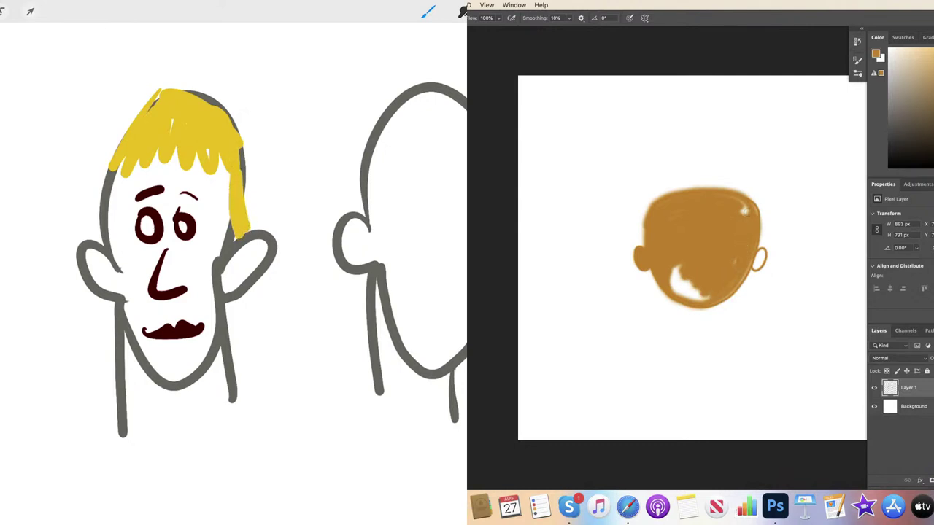
pyautogui.moveTo(671, 269)
pyautogui.mouseDown()
pyautogui.moveTo(695, 277)
pyautogui.moveTo(706, 298)
pyautogui.mouseUp()
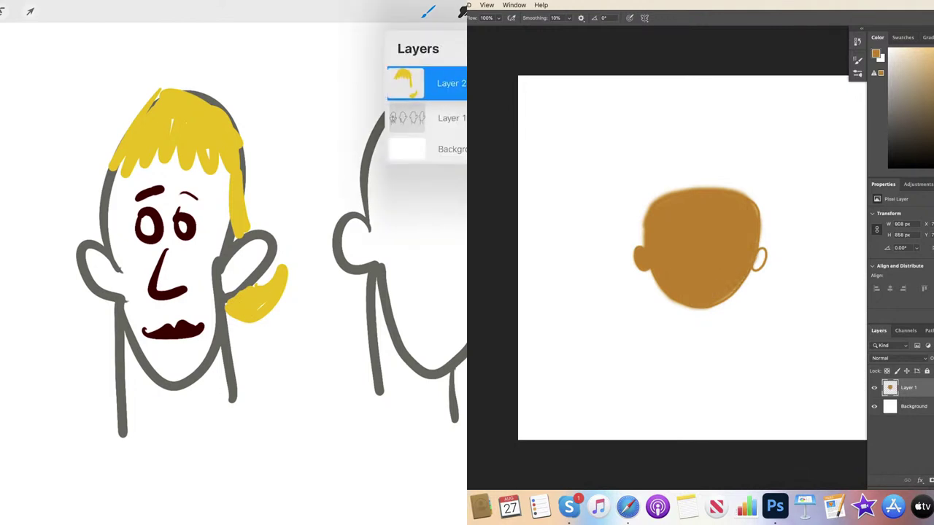
pyautogui.moveTo(757, 254); pyautogui.dragTo(756, 264)
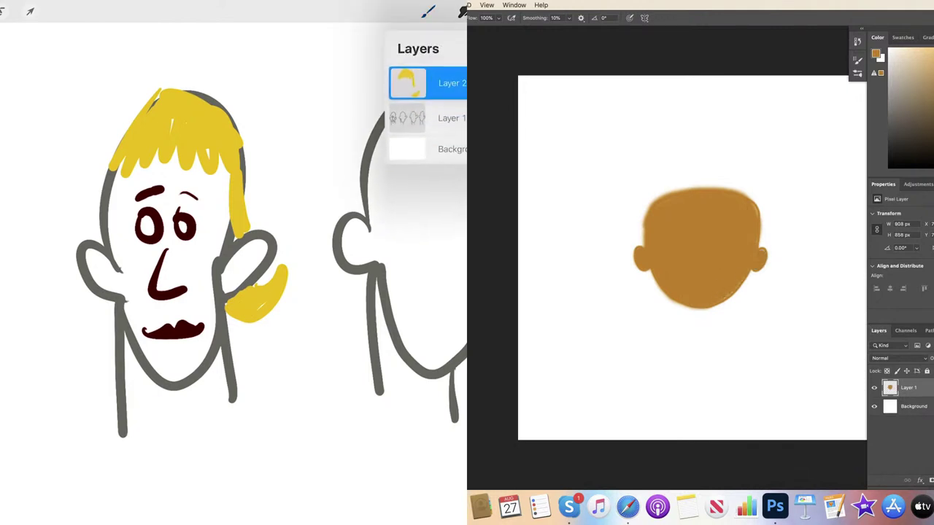
# Step: Paint a filled orange-brown neck and shoulders below the head, and extend the top of the head upward
pyautogui.moveTo(685, 305)
pyautogui.mouseDown()
pyautogui.moveTo(681, 327)
pyautogui.moveTo(646, 349)
pyautogui.mouseUp()
pyautogui.moveTo(713, 304)
pyautogui.mouseDown()
pyautogui.moveTo(723, 345)
pyautogui.moveTo(744, 354)
pyautogui.mouseUp()
pyautogui.moveTo(651, 351)
pyautogui.mouseDown()
pyautogui.moveTo(686, 382)
pyautogui.moveTo(729, 369)
pyautogui.moveTo(744, 354)
pyautogui.mouseUp()
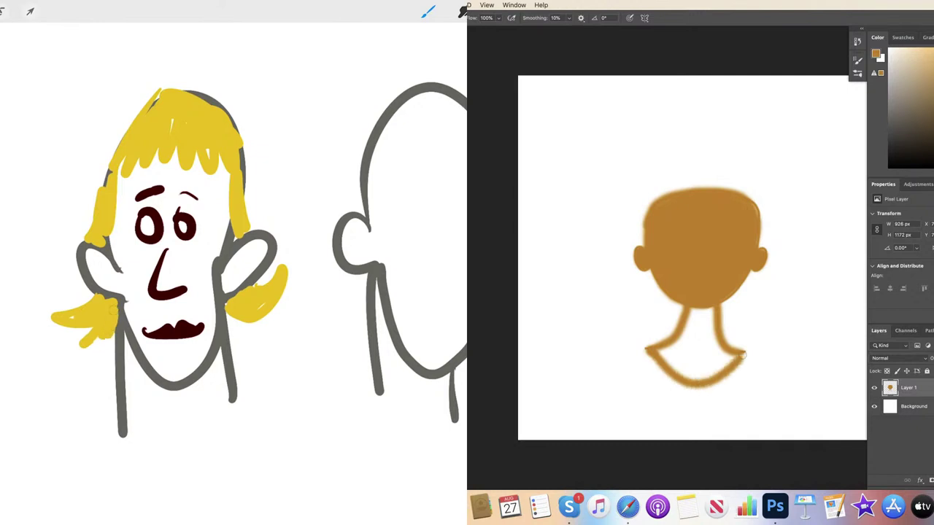
pyautogui.moveTo(691, 339)
pyautogui.mouseDown()
pyautogui.moveTo(696, 299)
pyautogui.moveTo(671, 359)
pyautogui.moveTo(658, 349)
pyautogui.moveTo(677, 361)
pyautogui.moveTo(697, 343)
pyautogui.moveTo(669, 364)
pyautogui.moveTo(703, 348)
pyautogui.moveTo(700, 365)
pyautogui.moveTo(716, 359)
pyautogui.moveTo(712, 374)
pyautogui.moveTo(725, 359)
pyautogui.moveTo(703, 339)
pyautogui.mouseUp()
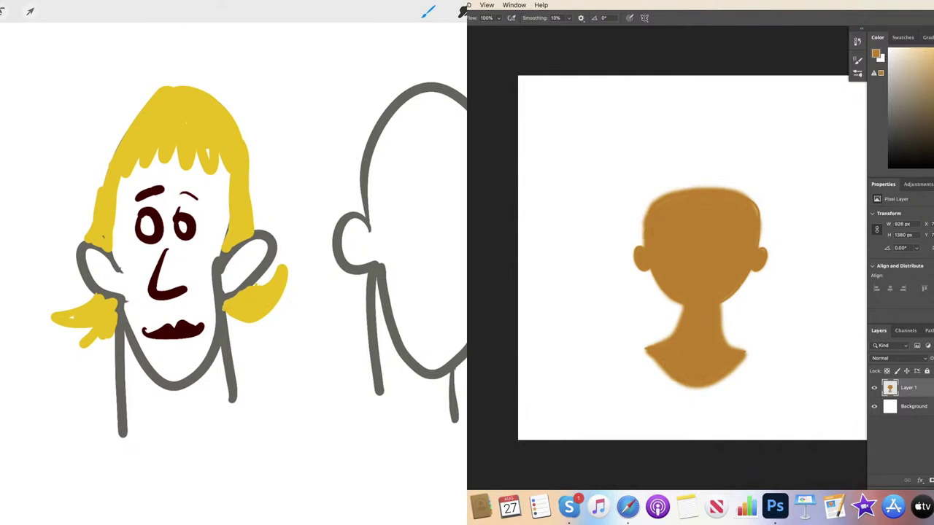
pyautogui.moveTo(655, 193)
pyautogui.mouseDown()
pyautogui.moveTo(673, 180)
pyautogui.moveTo(727, 177)
pyautogui.moveTo(751, 196)
pyautogui.mouseUp()
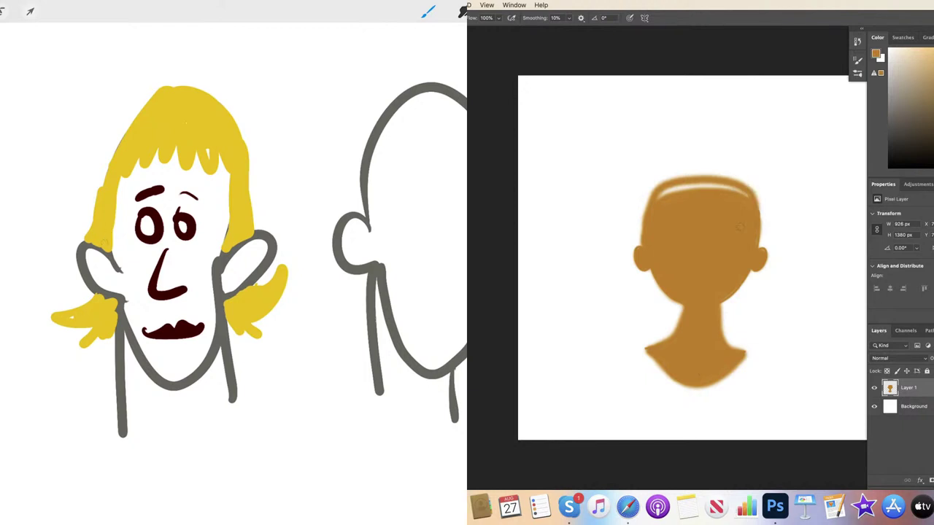
pyautogui.moveTo(684, 192)
pyautogui.mouseDown()
pyautogui.moveTo(657, 203)
pyautogui.moveTo(707, 188)
pyautogui.moveTo(675, 188)
pyautogui.moveTo(724, 192)
pyautogui.mouseUp()
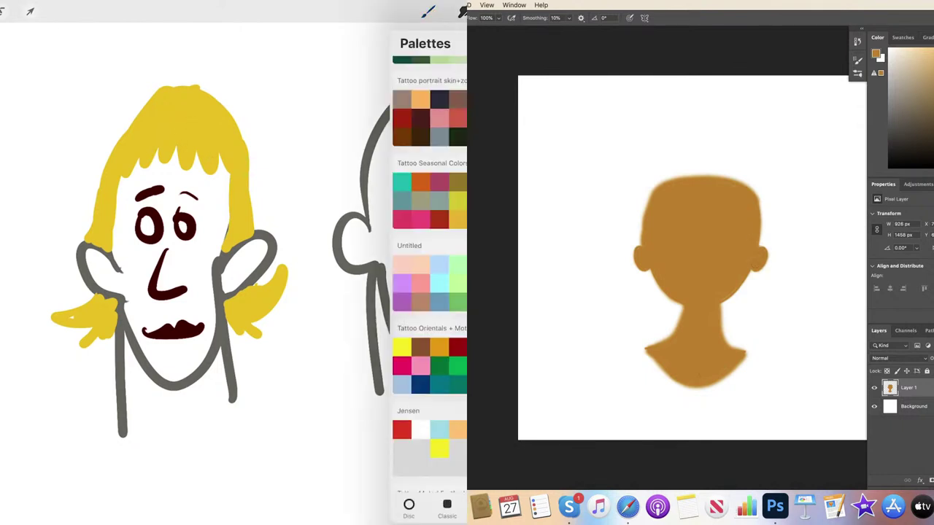
# Step: Add darker golden-brown strand lines to the yellow fringe, hair sides and both pigtails of the first sketched head
pyautogui.moveTo(161, 93); pyautogui.dragTo(131, 151)
pyautogui.moveTo(163, 94); pyautogui.dragTo(150, 144)
pyautogui.moveTo(168, 95)
pyautogui.mouseDown()
pyautogui.moveTo(167, 142)
pyautogui.moveTo(183, 140)
pyautogui.mouseUp()
pyautogui.moveTo(184, 97)
pyautogui.mouseDown()
pyautogui.moveTo(206, 138)
pyautogui.moveTo(224, 144)
pyautogui.mouseUp()
pyautogui.moveTo(215, 106); pyautogui.dragTo(239, 178)
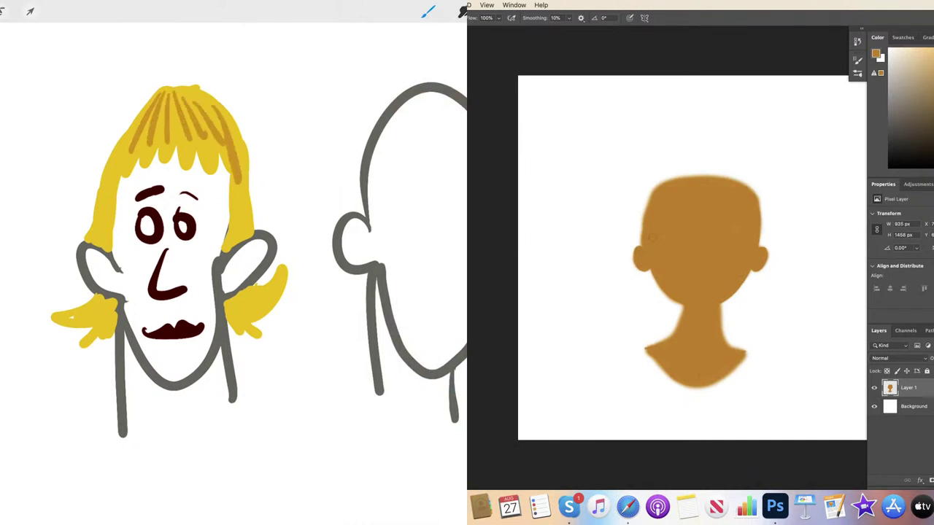
pyautogui.moveTo(133, 139); pyautogui.dragTo(114, 201)
pyautogui.moveTo(104, 299)
pyautogui.mouseDown()
pyautogui.moveTo(88, 312)
pyautogui.moveTo(110, 322)
pyautogui.mouseUp()
pyautogui.moveTo(109, 302); pyautogui.dragTo(113, 322)
pyautogui.moveTo(241, 298); pyautogui.dragTo(280, 292)
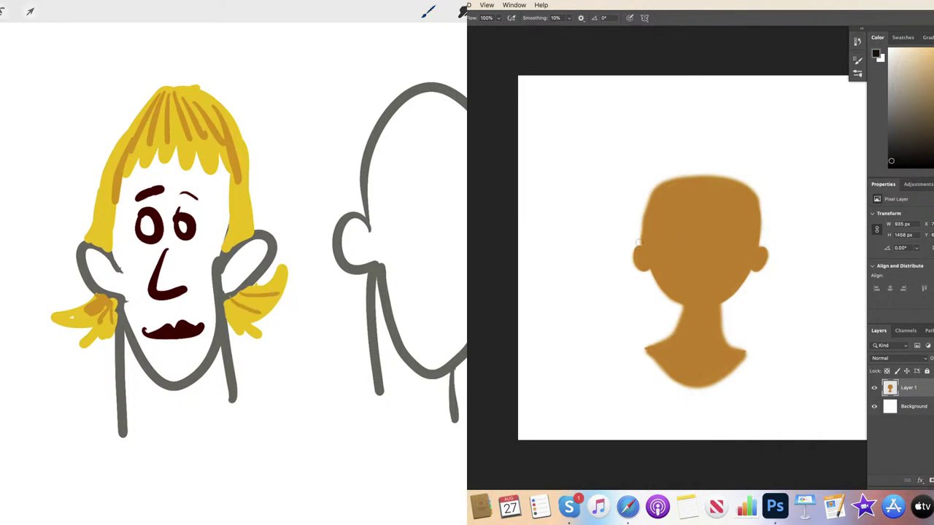
# Step: Outline a large, cloud-shaped curly hairstyle and its hairline in black around the brown head in Photoshop
pyautogui.click(637, 243)
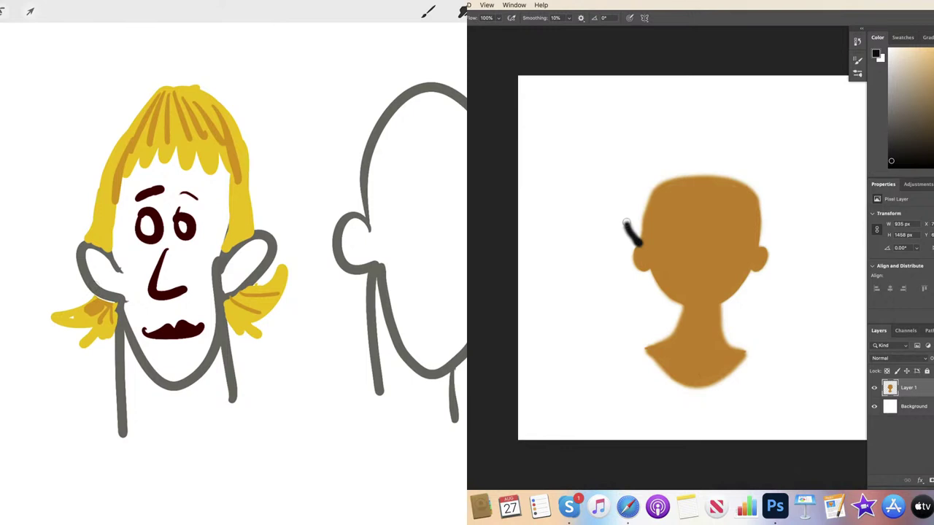
pyautogui.press('super+z')
pyautogui.moveTo(630, 233)
pyautogui.mouseDown()
pyautogui.moveTo(603, 212)
pyautogui.moveTo(601, 147)
pyautogui.moveTo(627, 112)
pyautogui.moveTo(692, 89)
pyautogui.moveTo(719, 110)
pyautogui.moveTo(765, 105)
pyautogui.moveTo(774, 147)
pyautogui.moveTo(791, 150)
pyautogui.moveTo(799, 181)
pyautogui.moveTo(803, 168)
pyautogui.moveTo(799, 211)
pyautogui.moveTo(765, 237)
pyautogui.mouseUp()
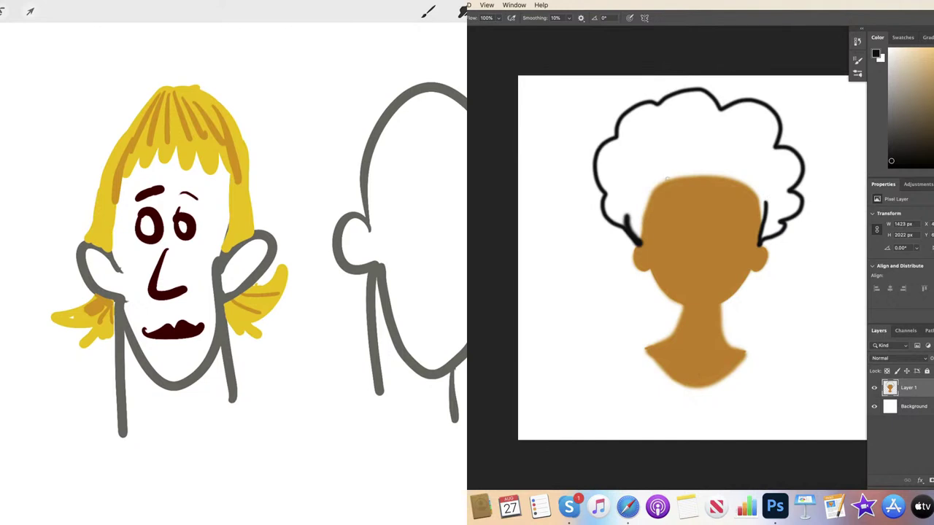
pyautogui.moveTo(640, 223); pyautogui.dragTo(641, 243)
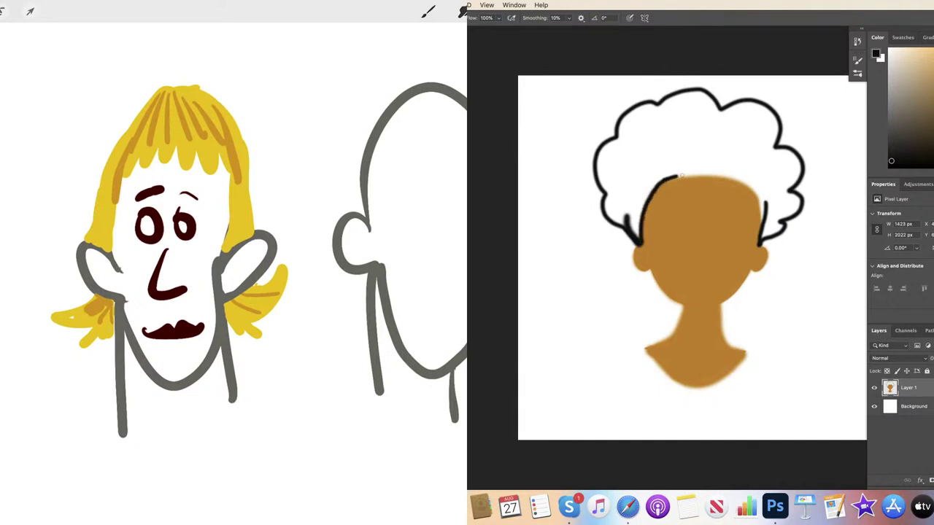
pyautogui.moveTo(730, 175)
pyautogui.mouseDown()
pyautogui.moveTo(760, 204)
pyautogui.moveTo(758, 241)
pyautogui.mouseUp()
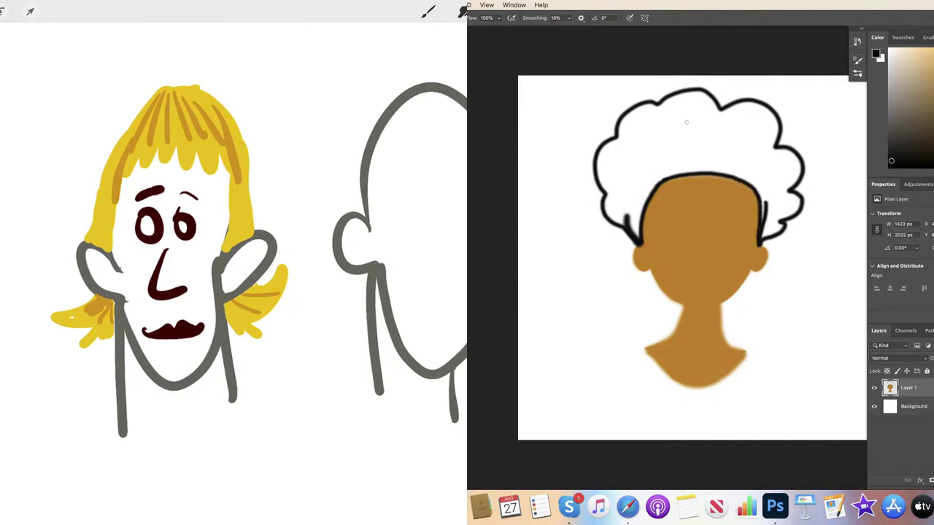
# Step: Add darker strand lines to the first sketched head's hair, and fill the outlined curly hairstyle solid black in Photoshop
pyautogui.moveTo(241, 217); pyautogui.dragTo(231, 245)
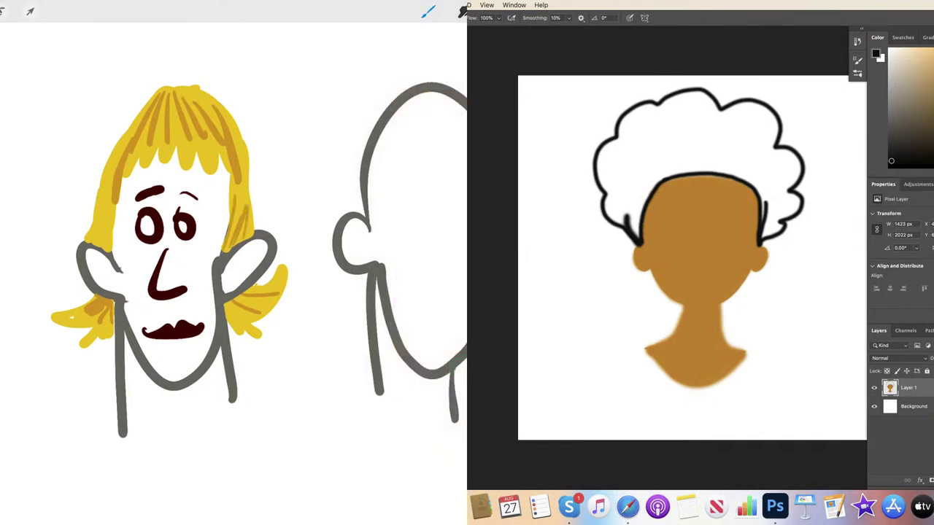
pyautogui.moveTo(629, 163)
pyautogui.mouseDown()
pyautogui.moveTo(616, 184)
pyautogui.moveTo(637, 147)
pyautogui.moveTo(607, 180)
pyautogui.moveTo(624, 152)
pyautogui.moveTo(615, 151)
pyautogui.moveTo(611, 191)
pyautogui.moveTo(614, 184)
pyautogui.moveTo(600, 195)
pyautogui.moveTo(623, 203)
pyautogui.moveTo(617, 198)
pyautogui.moveTo(636, 231)
pyautogui.moveTo(631, 218)
pyautogui.moveTo(654, 153)
pyautogui.moveTo(625, 191)
pyautogui.moveTo(657, 148)
pyautogui.moveTo(645, 127)
pyautogui.moveTo(617, 125)
pyautogui.moveTo(640, 133)
pyautogui.moveTo(649, 121)
pyautogui.moveTo(627, 111)
pyautogui.moveTo(653, 153)
pyautogui.moveTo(659, 131)
pyautogui.moveTo(641, 182)
pyautogui.moveTo(658, 176)
pyautogui.moveTo(648, 178)
pyautogui.moveTo(699, 123)
pyautogui.moveTo(651, 151)
pyautogui.moveTo(671, 116)
pyautogui.moveTo(702, 111)
pyautogui.moveTo(668, 118)
pyautogui.moveTo(684, 118)
pyautogui.moveTo(693, 85)
pyautogui.moveTo(675, 124)
pyautogui.moveTo(707, 142)
pyautogui.moveTo(710, 122)
pyautogui.moveTo(728, 116)
pyautogui.moveTo(751, 128)
pyautogui.moveTo(741, 139)
pyautogui.moveTo(761, 143)
pyautogui.moveTo(738, 124)
pyautogui.moveTo(741, 140)
pyautogui.moveTo(759, 98)
pyautogui.moveTo(722, 154)
pyautogui.moveTo(684, 159)
pyautogui.moveTo(711, 168)
pyautogui.mouseUp()
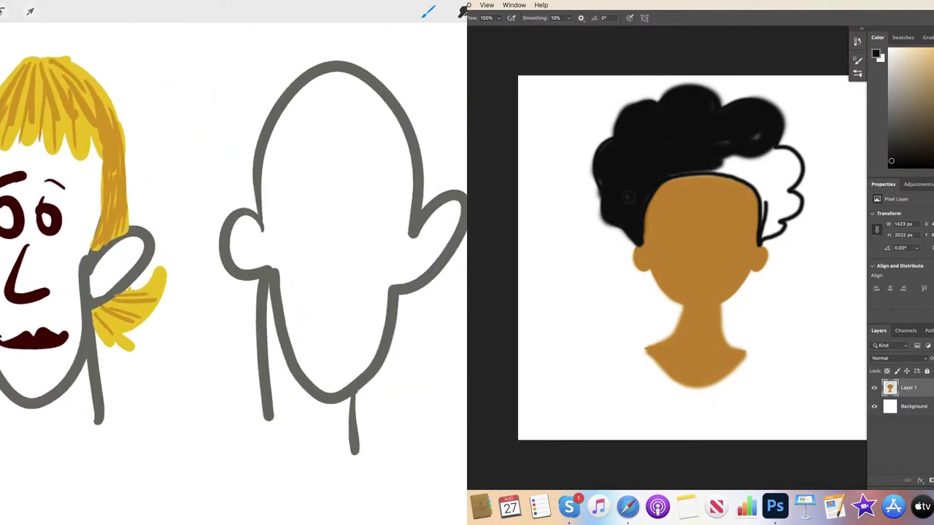
pyautogui.moveTo(631, 160); pyautogui.dragTo(603, 154)
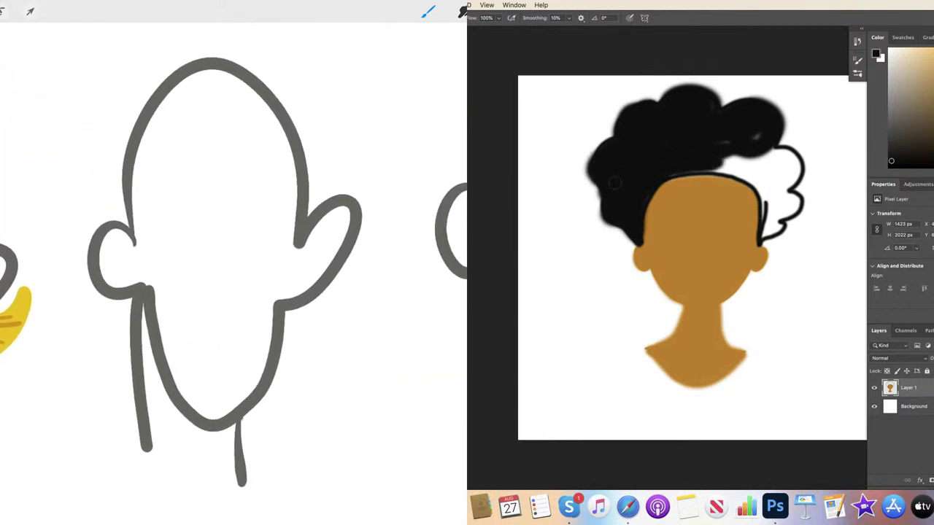
pyautogui.moveTo(704, 149)
pyautogui.mouseDown()
pyautogui.moveTo(741, 151)
pyautogui.moveTo(731, 158)
pyautogui.moveTo(761, 144)
pyautogui.moveTo(779, 166)
pyautogui.moveTo(762, 165)
pyautogui.moveTo(770, 186)
pyautogui.moveTo(780, 152)
pyautogui.moveTo(789, 158)
pyautogui.moveTo(753, 176)
pyautogui.moveTo(703, 155)
pyautogui.moveTo(709, 171)
pyautogui.moveTo(745, 172)
pyautogui.moveTo(648, 174)
pyautogui.moveTo(738, 164)
pyautogui.moveTo(751, 137)
pyautogui.moveTo(730, 153)
pyautogui.moveTo(759, 178)
pyautogui.moveTo(755, 190)
pyautogui.moveTo(770, 208)
pyautogui.moveTo(765, 186)
pyautogui.moveTo(764, 228)
pyautogui.moveTo(767, 216)
pyautogui.moveTo(769, 233)
pyautogui.moveTo(786, 205)
pyautogui.mouseUp()
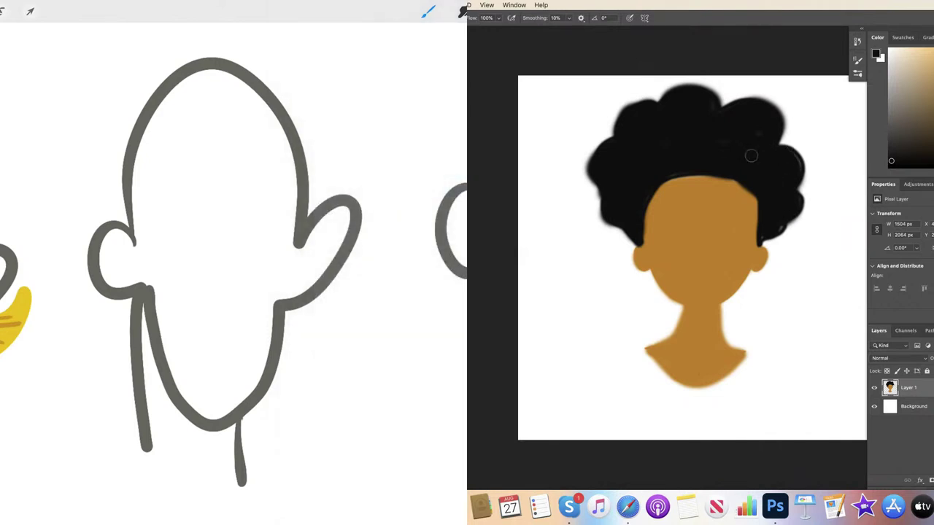
pyautogui.moveTo(735, 180)
pyautogui.mouseDown()
pyautogui.moveTo(735, 160)
pyautogui.moveTo(725, 168)
pyautogui.moveTo(753, 182)
pyautogui.moveTo(754, 201)
pyautogui.moveTo(783, 226)
pyautogui.mouseUp()
pyautogui.moveTo(770, 148)
pyautogui.mouseDown()
pyautogui.moveTo(737, 122)
pyautogui.moveTo(763, 116)
pyautogui.moveTo(732, 97)
pyautogui.moveTo(776, 126)
pyautogui.moveTo(722, 124)
pyautogui.moveTo(753, 158)
pyautogui.moveTo(771, 155)
pyautogui.moveTo(791, 190)
pyautogui.moveTo(776, 148)
pyautogui.moveTo(781, 193)
pyautogui.moveTo(762, 196)
pyautogui.moveTo(791, 204)
pyautogui.mouseUp()
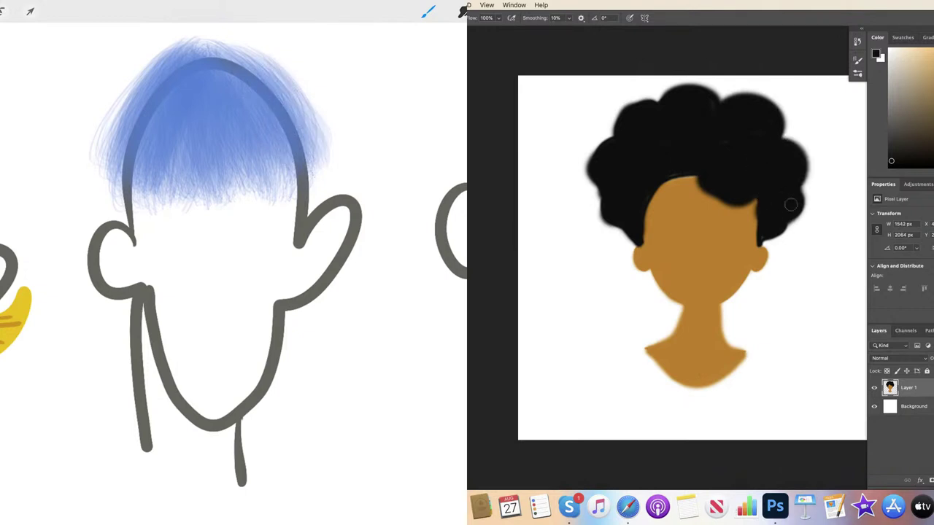
# Step: Paint a long black braid of rounded segments from the curly hair down over the shoulder, ending in a small tapered tip
pyautogui.moveTo(616, 189)
pyautogui.mouseDown()
pyautogui.moveTo(634, 232)
pyautogui.moveTo(614, 246)
pyautogui.moveTo(633, 232)
pyautogui.moveTo(631, 255)
pyautogui.moveTo(633, 244)
pyautogui.moveTo(623, 251)
pyautogui.moveTo(642, 271)
pyautogui.moveTo(626, 261)
pyautogui.moveTo(649, 278)
pyautogui.moveTo(636, 281)
pyautogui.moveTo(649, 295)
pyautogui.moveTo(642, 306)
pyautogui.moveTo(656, 312)
pyautogui.moveTo(646, 299)
pyautogui.moveTo(661, 336)
pyautogui.moveTo(652, 318)
pyautogui.moveTo(640, 345)
pyautogui.moveTo(662, 341)
pyautogui.moveTo(649, 334)
pyautogui.moveTo(660, 365)
pyautogui.moveTo(644, 372)
pyautogui.moveTo(668, 385)
pyautogui.moveTo(663, 362)
pyautogui.moveTo(682, 406)
pyautogui.moveTo(687, 387)
pyautogui.moveTo(722, 415)
pyautogui.mouseUp()
pyautogui.moveTo(731, 159)
pyautogui.mouseDown()
pyautogui.moveTo(697, 171)
pyautogui.moveTo(699, 158)
pyautogui.moveTo(634, 180)
pyautogui.moveTo(671, 170)
pyautogui.mouseUp()
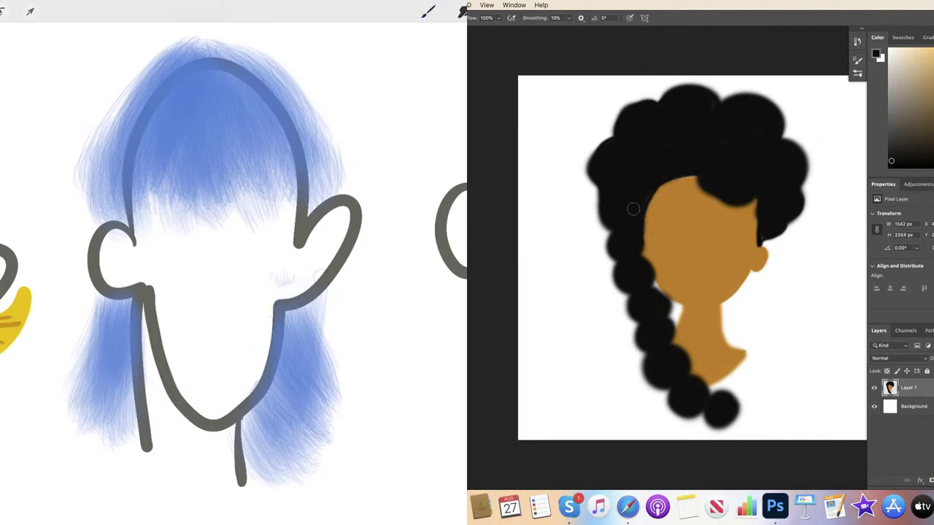
pyautogui.moveTo(617, 185)
pyautogui.mouseDown()
pyautogui.moveTo(602, 200)
pyautogui.moveTo(619, 234)
pyautogui.moveTo(609, 268)
pyautogui.moveTo(625, 253)
pyautogui.mouseUp()
pyautogui.moveTo(639, 287)
pyautogui.mouseDown()
pyautogui.moveTo(631, 325)
pyautogui.moveTo(648, 345)
pyautogui.mouseUp()
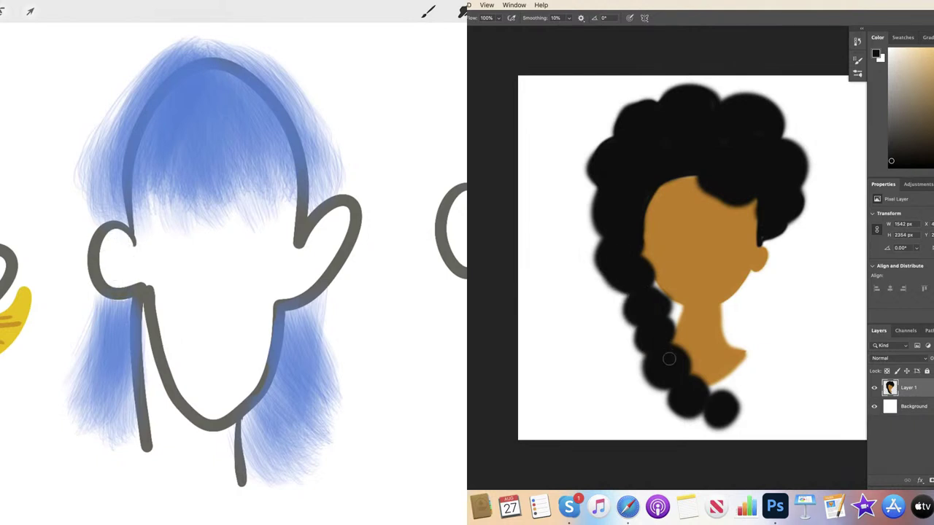
pyautogui.moveTo(729, 415)
pyautogui.mouseDown()
pyautogui.moveTo(743, 410)
pyautogui.moveTo(752, 421)
pyautogui.mouseUp()
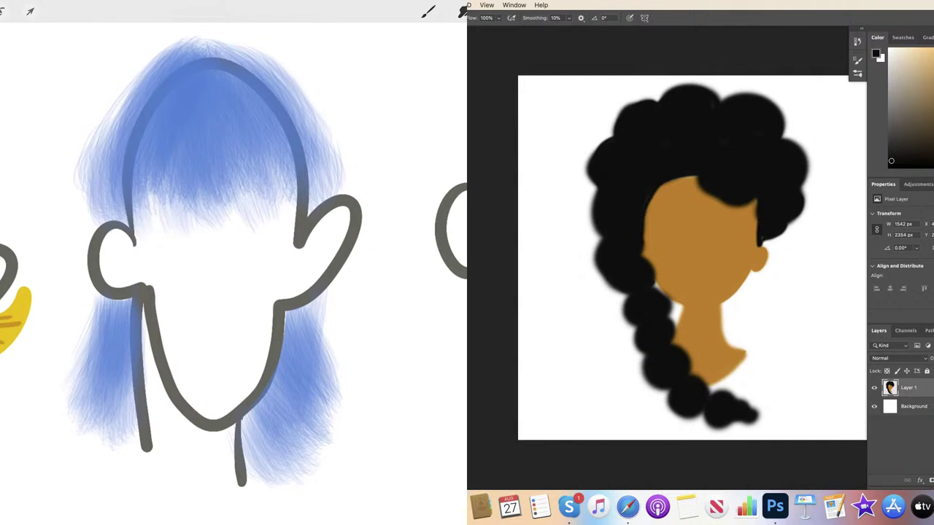
# Step: Draw the nose and lips in thin dark brown lines on the orange-brown face in Photoshop
pyautogui.press('e')
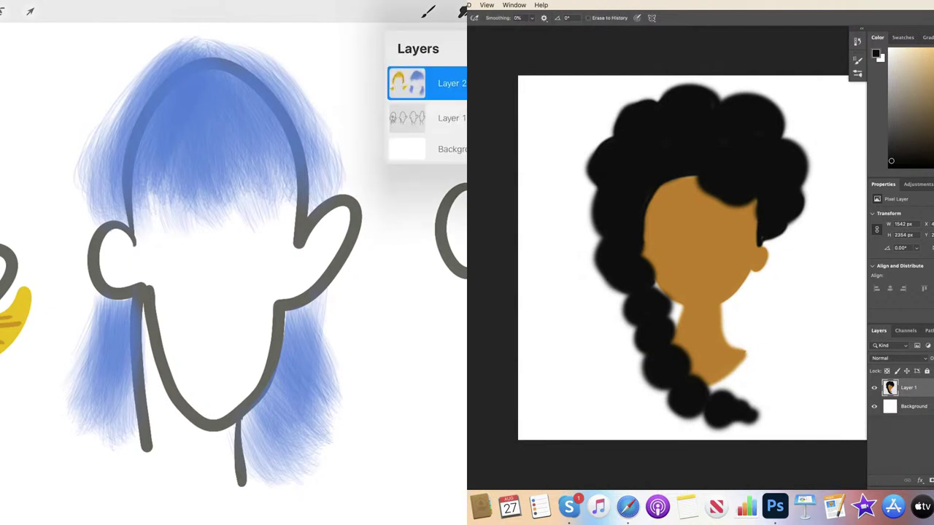
pyautogui.press('b')
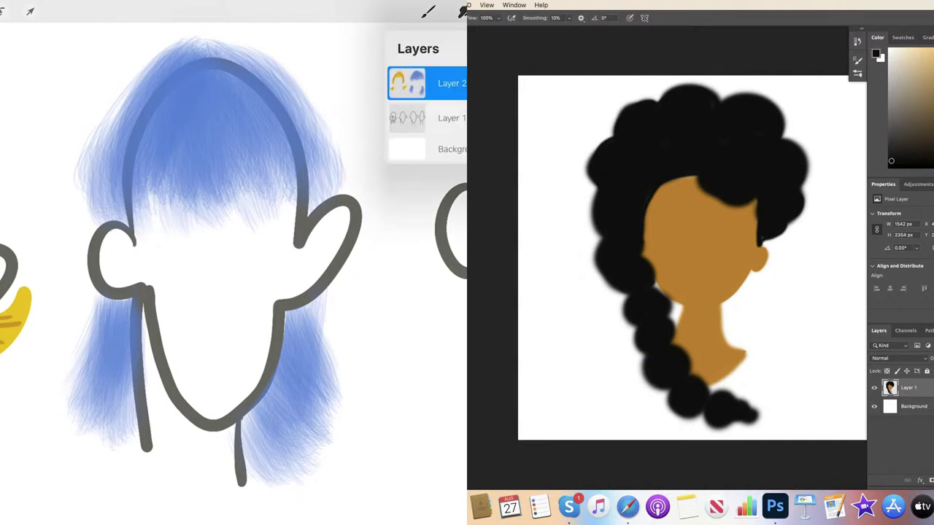
pyautogui.click(932, 108)
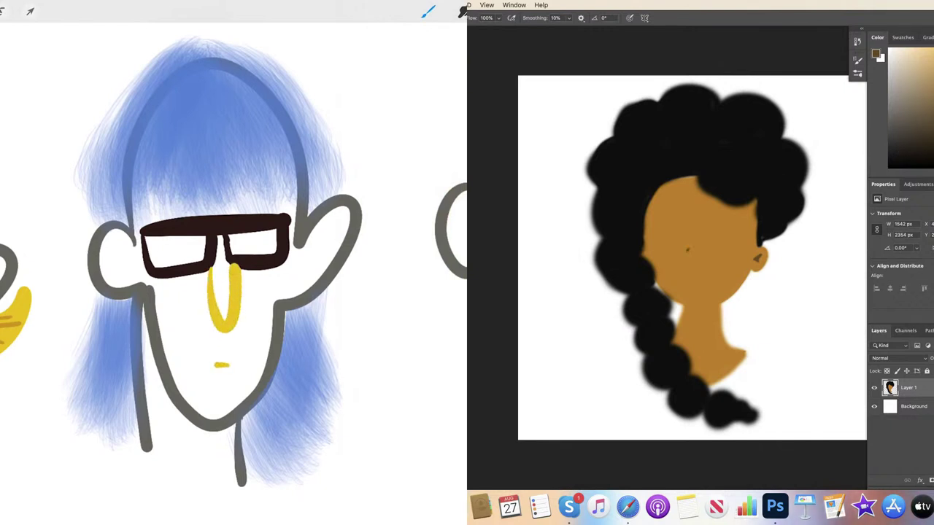
pyautogui.moveTo(687, 248); pyautogui.dragTo(711, 250)
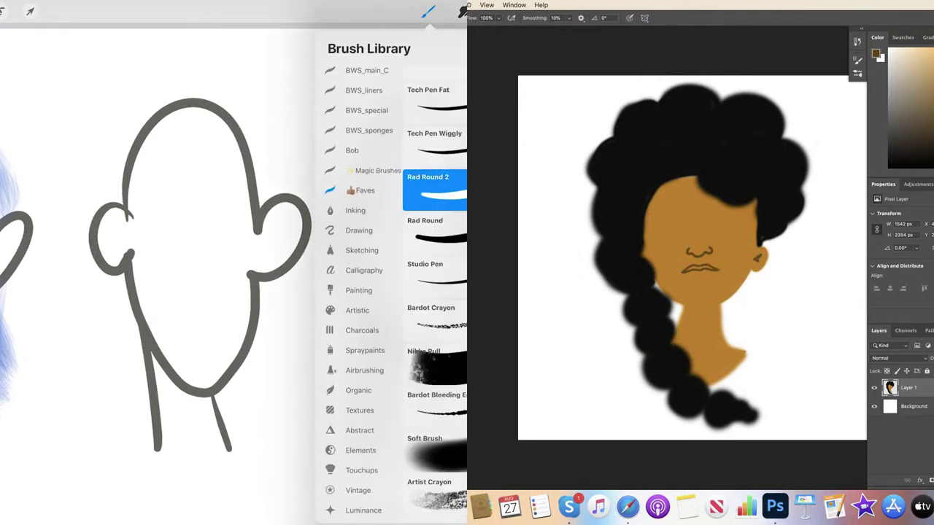
pyautogui.moveTo(687, 278); pyautogui.dragTo(701, 281)
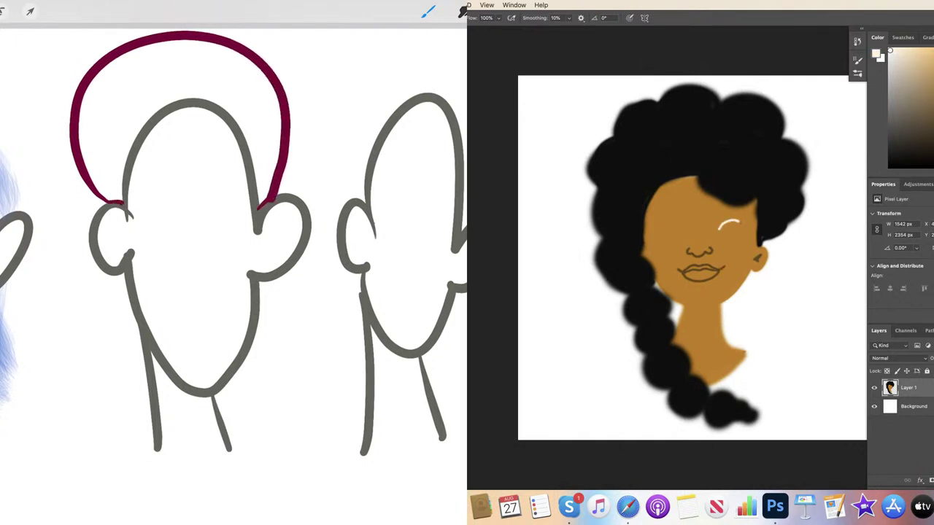
# Step: Paint two white almond-shaped eyes on the brown face and add round black pupils and upper eyelashes
pyautogui.moveTo(742, 225)
pyautogui.mouseDown()
pyautogui.moveTo(727, 232)
pyautogui.moveTo(670, 219)
pyautogui.moveTo(656, 228)
pyautogui.moveTo(679, 229)
pyautogui.moveTo(662, 224)
pyautogui.moveTo(671, 224)
pyautogui.mouseUp()
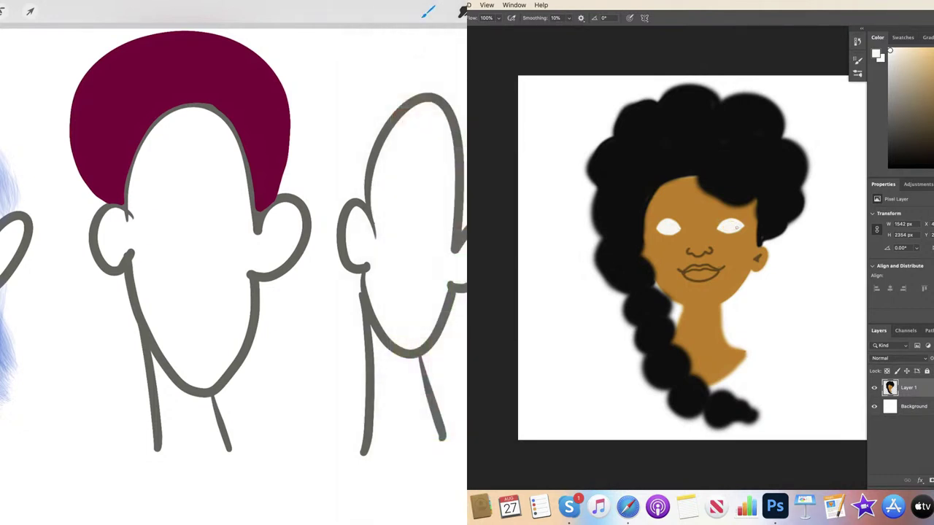
pyautogui.click(898, 166)
pyautogui.moveTo(735, 220); pyautogui.dragTo(730, 226)
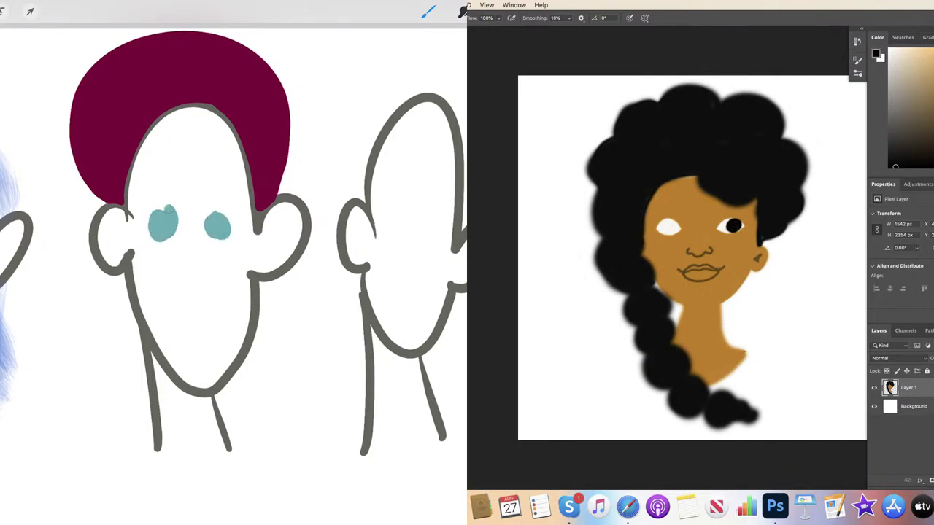
pyautogui.moveTo(674, 224)
pyautogui.mouseDown()
pyautogui.moveTo(664, 220)
pyautogui.moveTo(678, 223)
pyautogui.mouseUp()
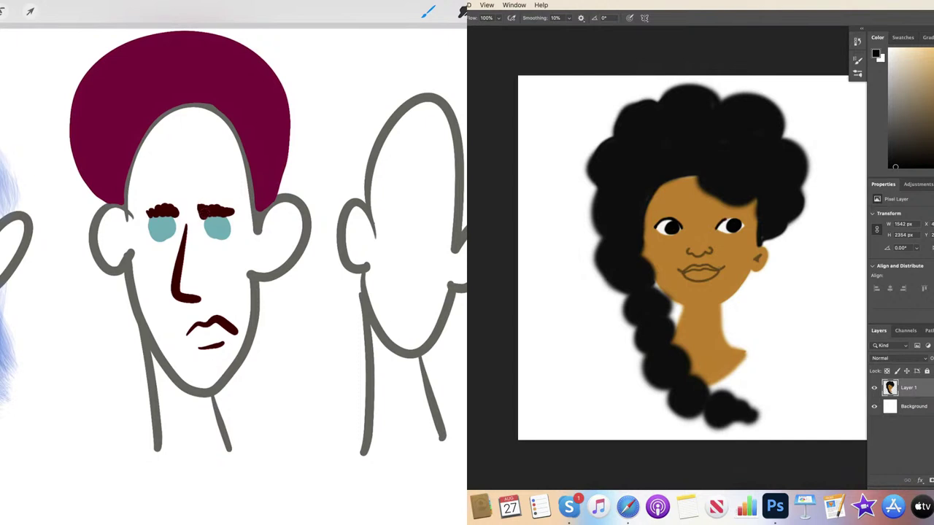
pyautogui.moveTo(740, 220); pyautogui.dragTo(745, 226)
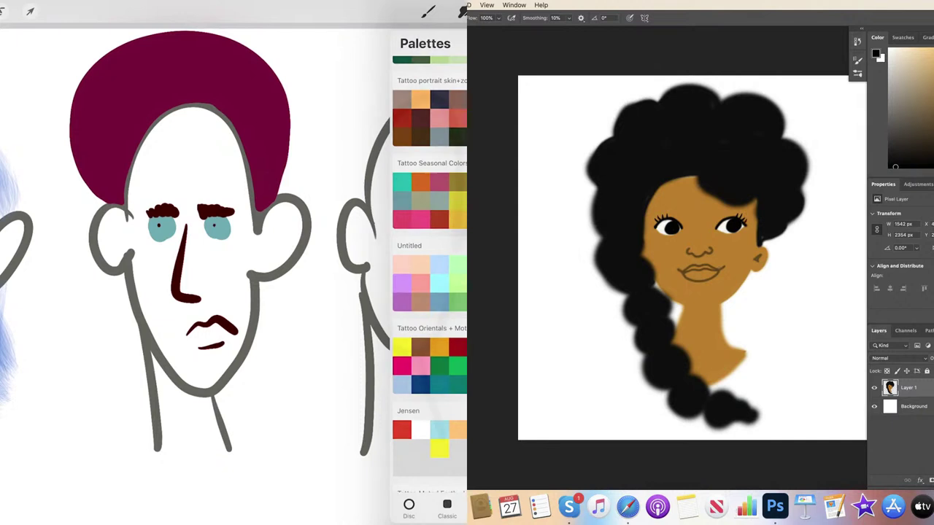
# Step: Draw a row of short blue strand lines fanning down from the top of the fourth sketched head
pyautogui.click(428, 11)
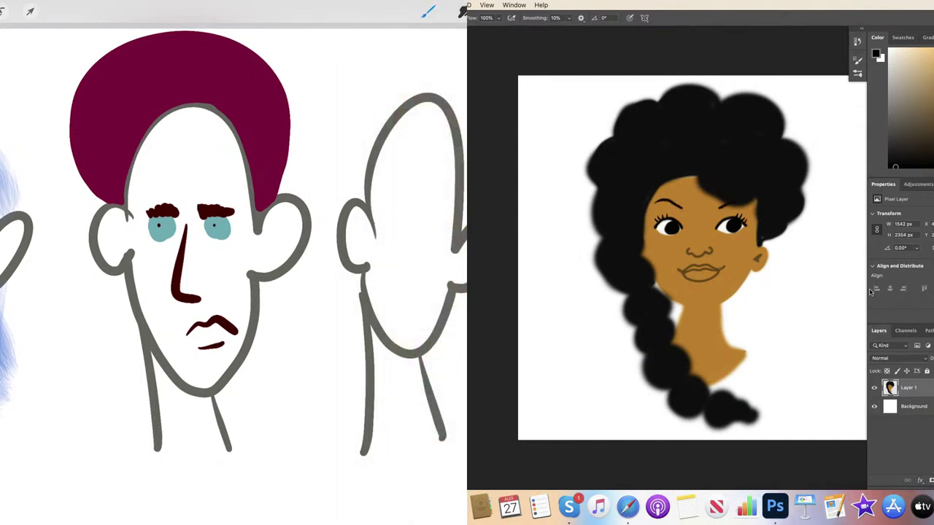
pyautogui.moveTo(391, 120); pyautogui.dragTo(393, 155)
pyautogui.moveTo(400, 111)
pyautogui.mouseDown()
pyautogui.moveTo(398, 154)
pyautogui.moveTo(410, 152)
pyautogui.mouseUp()
pyautogui.moveTo(421, 121); pyautogui.dragTo(417, 150)
pyautogui.moveTo(423, 99); pyautogui.dragTo(419, 129)
pyautogui.moveTo(433, 101)
pyautogui.mouseDown()
pyautogui.moveTo(427, 148)
pyautogui.moveTo(436, 152)
pyautogui.moveTo(446, 115)
pyautogui.mouseUp()
pyautogui.moveTo(445, 153); pyautogui.dragTo(452, 124)
pyautogui.moveTo(451, 157); pyautogui.dragTo(457, 137)
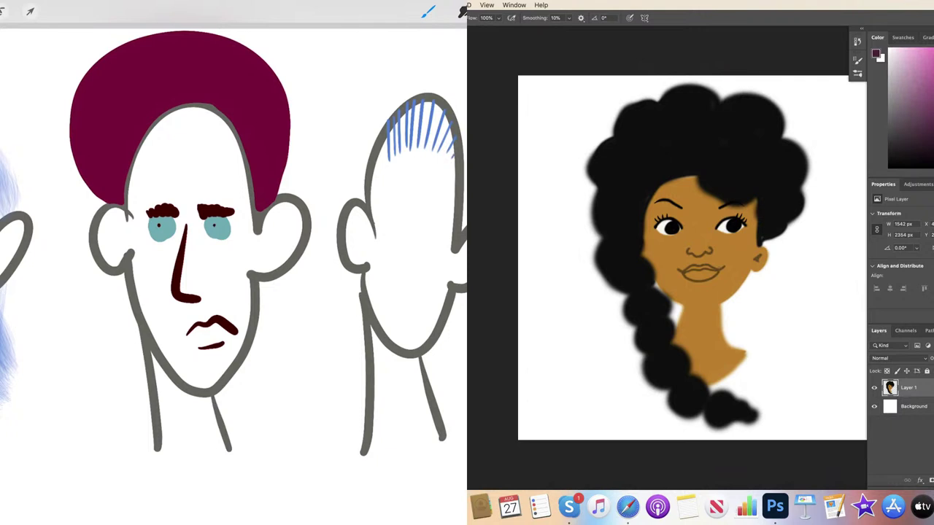
# Step: Fill the fourth head's curved ponytail with blue strand strokes, and paint a magenta band across the braid in Photoshop
pyautogui.moveTo(361, 312)
pyautogui.mouseDown()
pyautogui.moveTo(337, 362)
pyautogui.moveTo(271, 430)
pyautogui.moveTo(293, 461)
pyautogui.moveTo(361, 384)
pyautogui.moveTo(365, 357)
pyautogui.moveTo(318, 397)
pyautogui.mouseUp()
pyautogui.moveTo(362, 334); pyautogui.dragTo(319, 410)
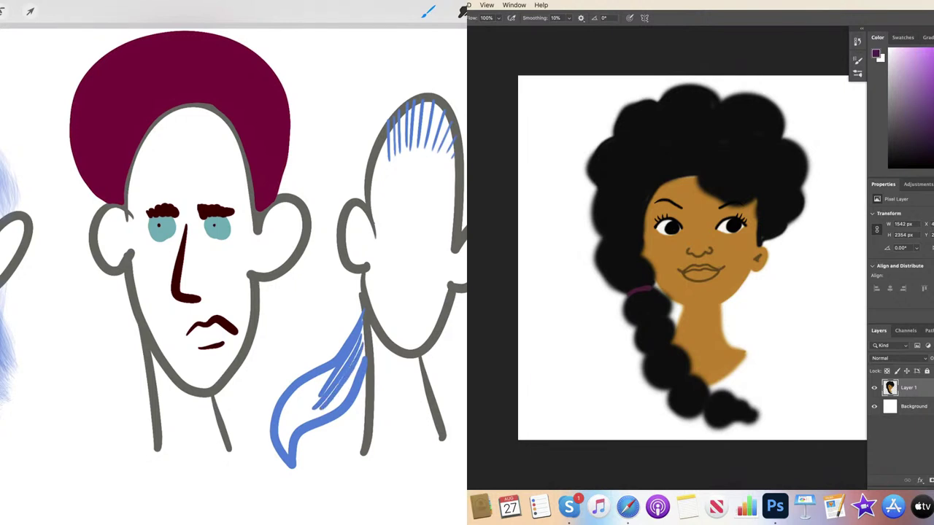
pyautogui.hscroll(4, 234, 277)
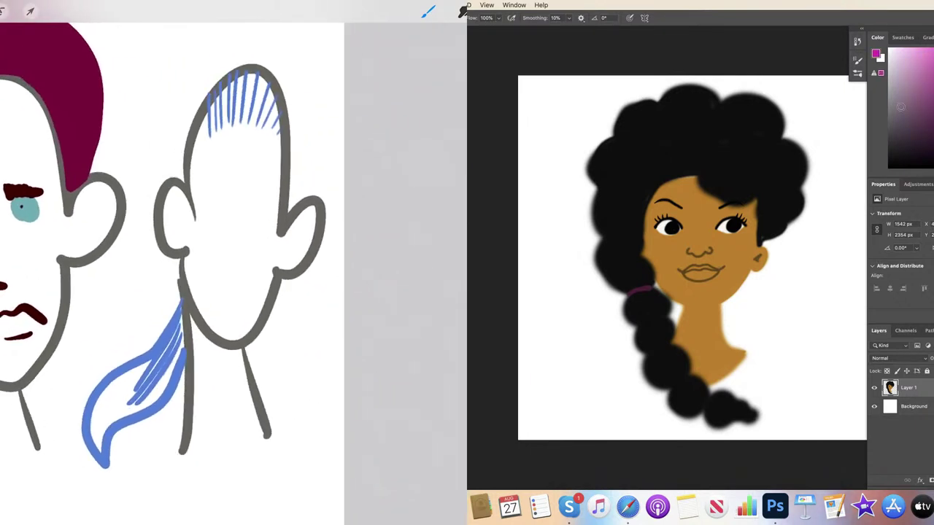
pyautogui.moveTo(104, 398); pyautogui.dragTo(151, 360)
pyautogui.moveTo(664, 318); pyautogui.dragTo(639, 325)
pyautogui.moveTo(107, 410)
pyautogui.mouseDown()
pyautogui.moveTo(144, 382)
pyautogui.moveTo(111, 421)
pyautogui.mouseUp()
pyautogui.moveTo(177, 360); pyautogui.dragTo(119, 416)
pyautogui.moveTo(185, 334); pyautogui.dragTo(149, 406)
pyautogui.moveTo(185, 314); pyautogui.dragTo(180, 335)
pyautogui.moveTo(127, 402); pyautogui.dragTo(92, 441)
pyautogui.moveTo(116, 393)
pyautogui.mouseDown()
pyautogui.moveTo(95, 436)
pyautogui.moveTo(123, 412)
pyautogui.mouseUp()
# Step: Paint a blue band and a teal band across the lower joints of the black braid
pyautogui.moveTo(672, 342); pyautogui.dragTo(647, 350)
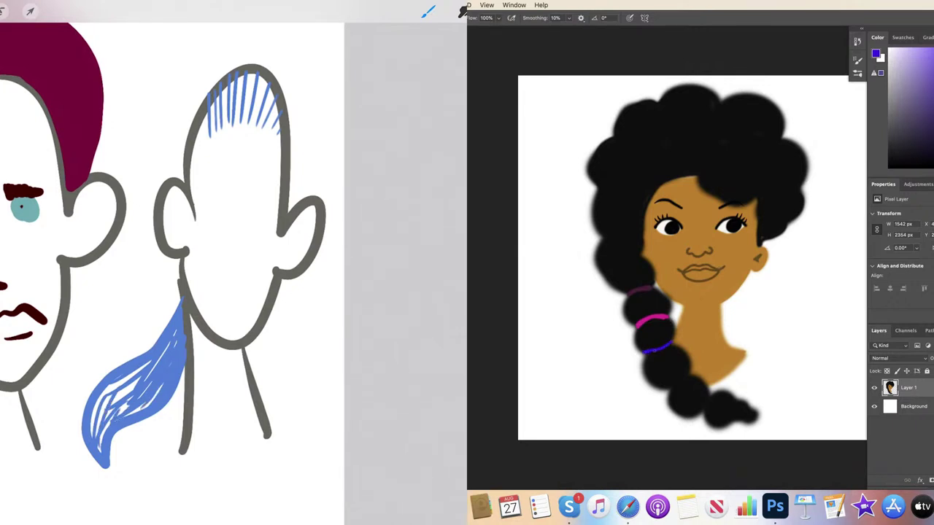
pyautogui.moveTo(183, 301); pyautogui.dragTo(187, 356)
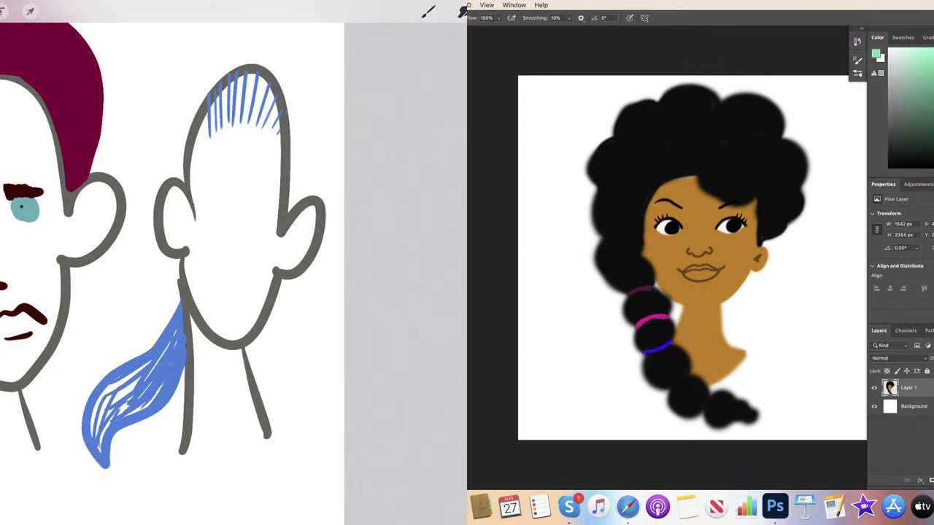
pyautogui.hotkey('ctrl', 'z')
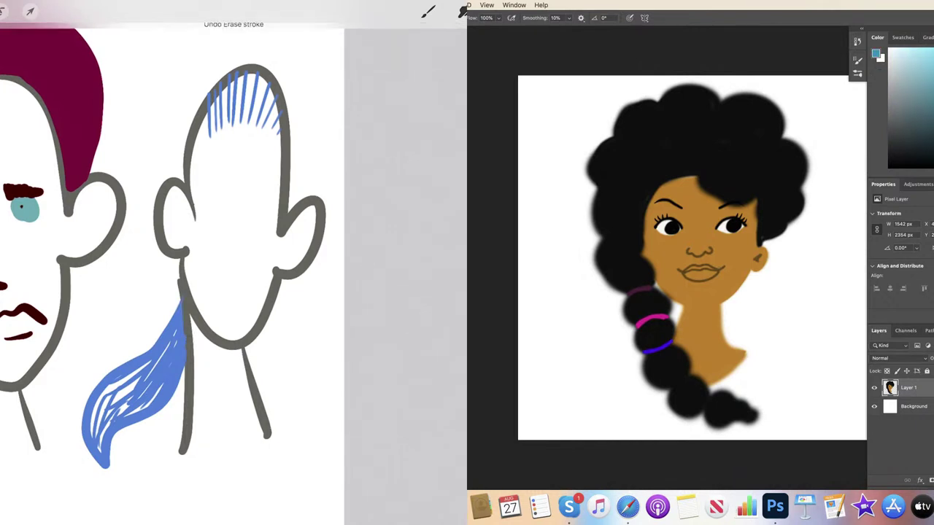
pyautogui.moveTo(690, 372); pyautogui.dragTo(669, 387)
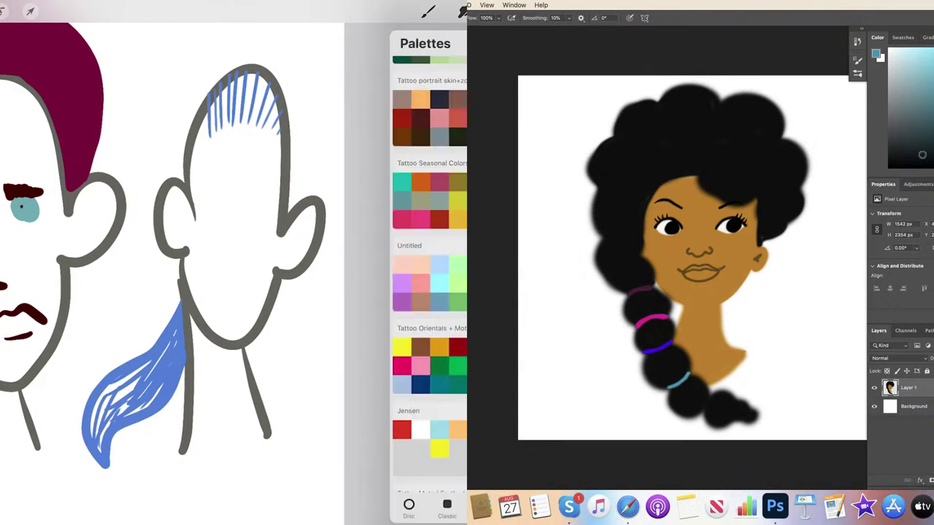
# Step: Draw round blue eyes and a long nose on the fourth head, and paint a yellow band near the braid's end
pyautogui.click(428, 11)
pyautogui.moveTo(206, 197)
pyautogui.mouseDown()
pyautogui.moveTo(265, 196)
pyautogui.moveTo(253, 196)
pyautogui.moveTo(225, 238)
pyautogui.mouseUp()
pyautogui.moveTo(234, 205)
pyautogui.mouseDown()
pyautogui.moveTo(241, 272)
pyautogui.moveTo(244, 261)
pyautogui.mouseUp()
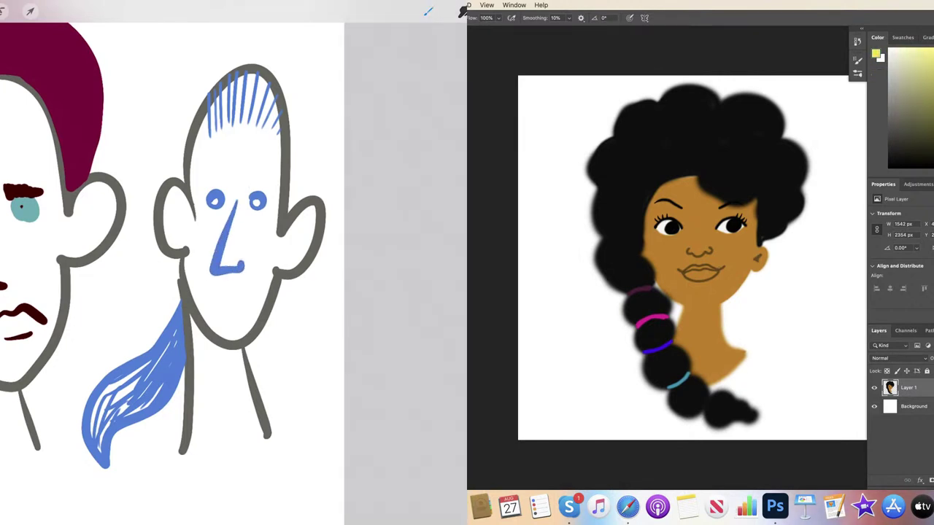
pyautogui.click(462, 11)
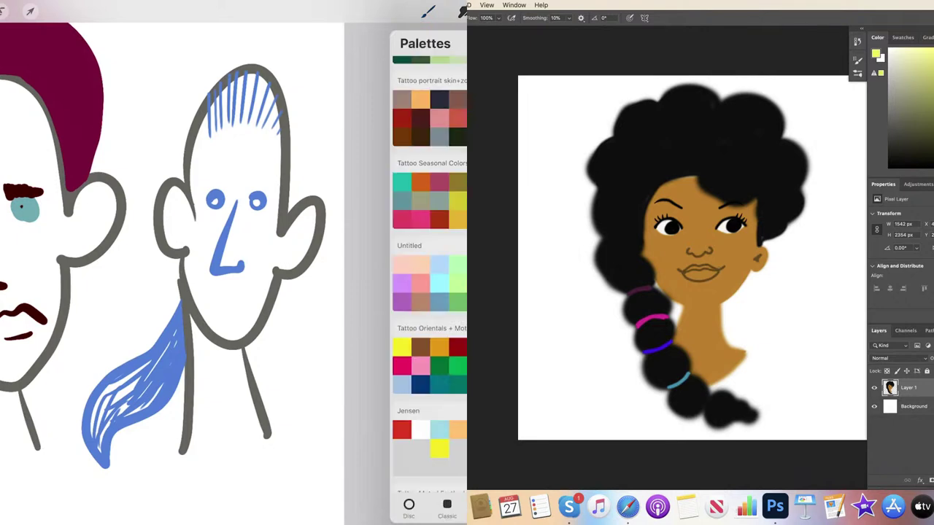
pyautogui.moveTo(708, 396); pyautogui.dragTo(698, 410)
# Step: Doodle a tiny blue head with ears, one curly hair and a neck with shoulders between the third and fourth heads
pyautogui.click(462, 11)
pyautogui.scroll(5, 218, 219)
pyautogui.moveTo(133, 154)
pyautogui.mouseDown()
pyautogui.moveTo(130, 219)
pyautogui.moveTo(138, 157)
pyautogui.mouseUp()
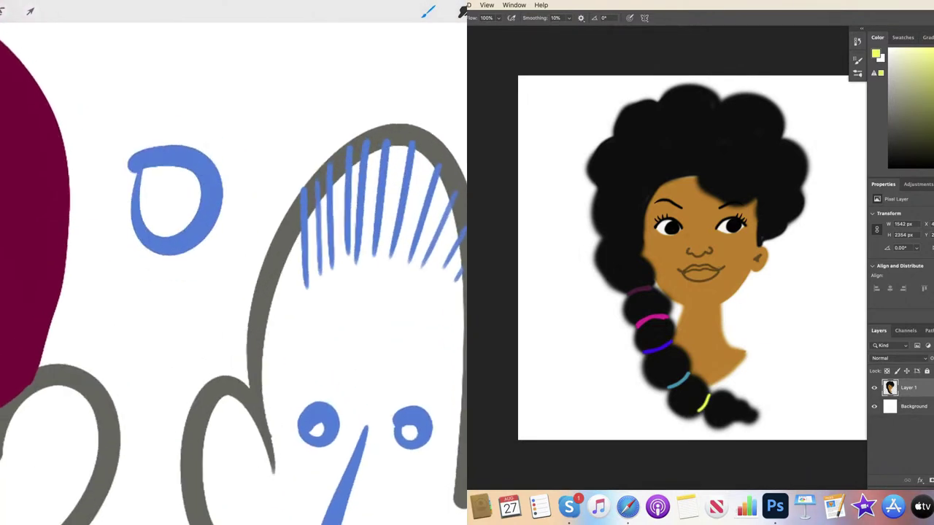
pyautogui.moveTo(165, 104); pyautogui.dragTo(169, 145)
pyautogui.moveTo(218, 162); pyautogui.dragTo(236, 188)
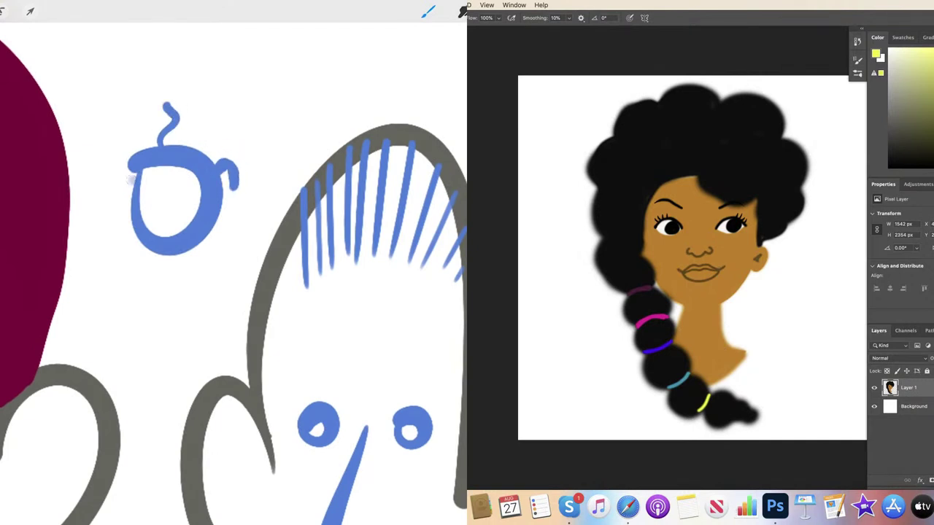
pyautogui.moveTo(133, 178); pyautogui.dragTo(130, 210)
pyautogui.moveTo(162, 255)
pyautogui.mouseDown()
pyautogui.moveTo(164, 280)
pyautogui.moveTo(186, 252)
pyautogui.moveTo(213, 288)
pyautogui.moveTo(121, 299)
pyautogui.mouseUp()
pyautogui.scroll(-5, 219, 263)
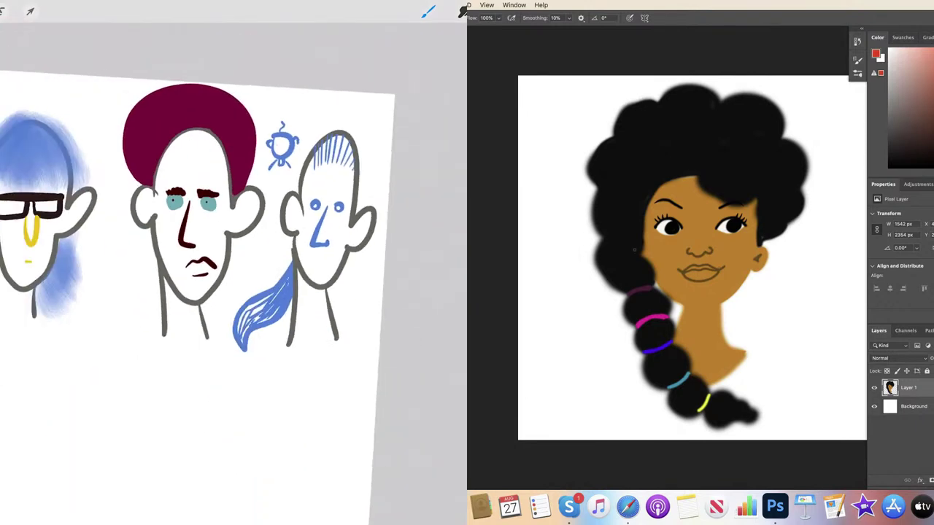
# Step: Add thin blue eyebrows and a mouth to the fourth head, and paint a red band at the braid's tip
pyautogui.scroll(5, 319, 163)
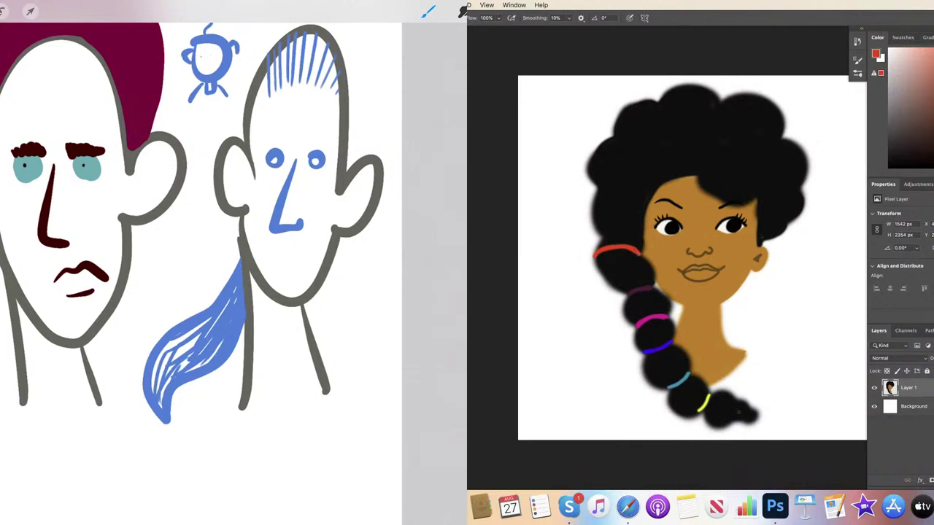
pyautogui.moveTo(308, 138); pyautogui.dragTo(328, 140)
pyautogui.moveTo(748, 407); pyautogui.dragTo(741, 419)
pyautogui.moveTo(264, 136); pyautogui.dragTo(290, 137)
pyautogui.moveTo(268, 256)
pyautogui.mouseDown()
pyautogui.moveTo(289, 248)
pyautogui.moveTo(308, 255)
pyautogui.moveTo(301, 267)
pyautogui.mouseUp()
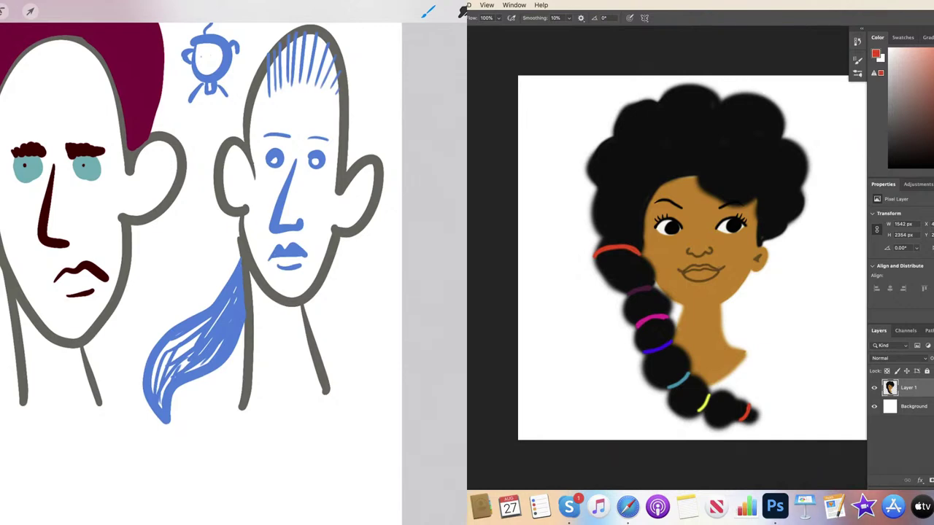
# Step: Sample the orange-brown skin colour from the painted face's forehead in Photoshop, and activate the Move tool
pyautogui.press('i')
pyautogui.click(698, 207)
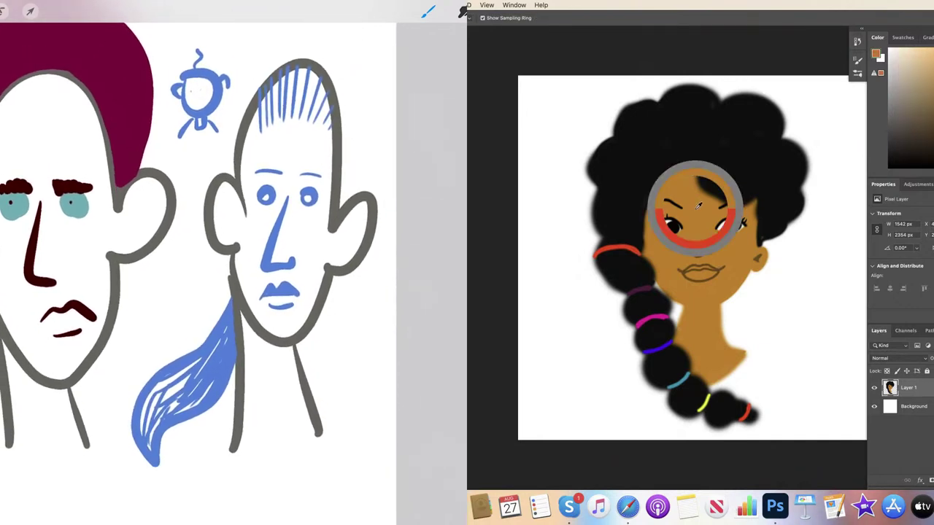
pyautogui.press('b')
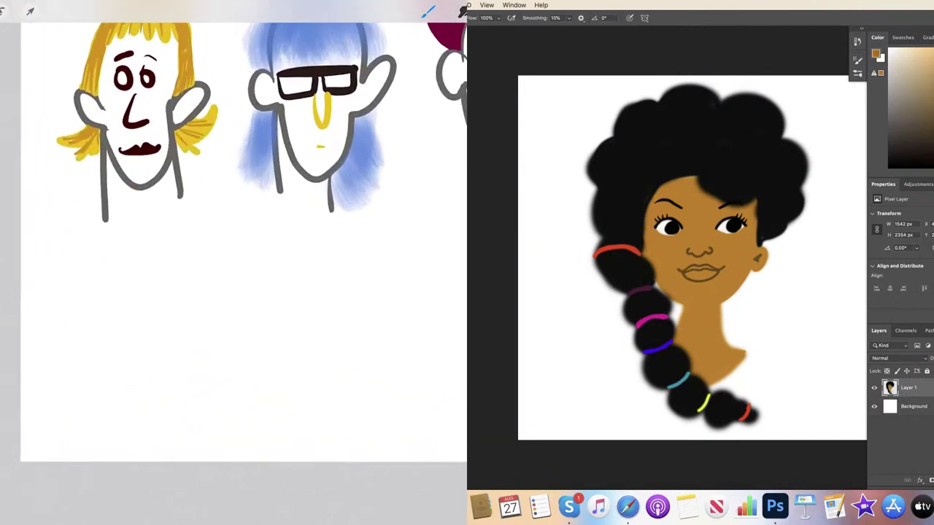
pyautogui.press('v')
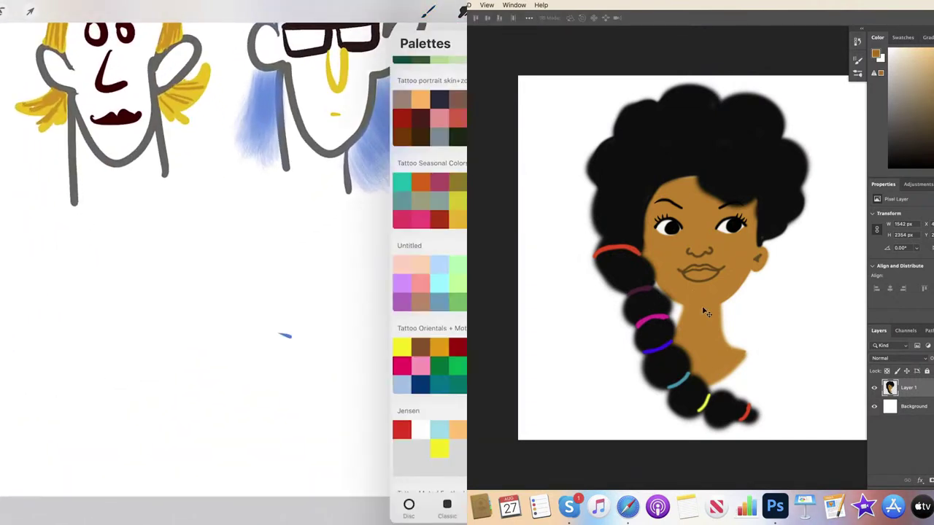
# Step: Outline a large swooping dark maroon fringe below the first head, with a big ear and the cheek line beneath it
pyautogui.moveTo(25, 234)
pyautogui.mouseDown()
pyautogui.moveTo(54, 323)
pyautogui.moveTo(136, 364)
pyautogui.moveTo(200, 357)
pyautogui.mouseUp()
pyautogui.press('b')
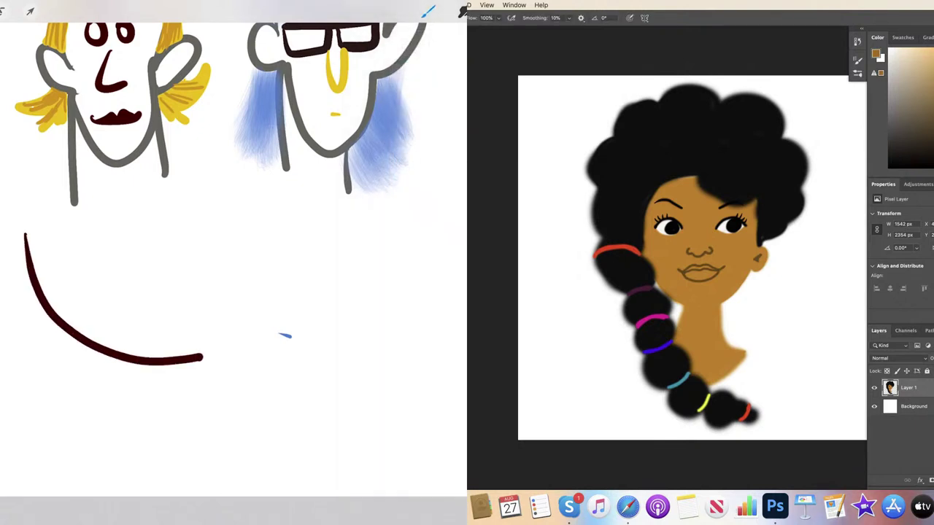
pyautogui.moveTo(25, 233)
pyautogui.mouseDown()
pyautogui.moveTo(70, 207)
pyautogui.moveTo(159, 231)
pyautogui.moveTo(208, 356)
pyautogui.mouseUp()
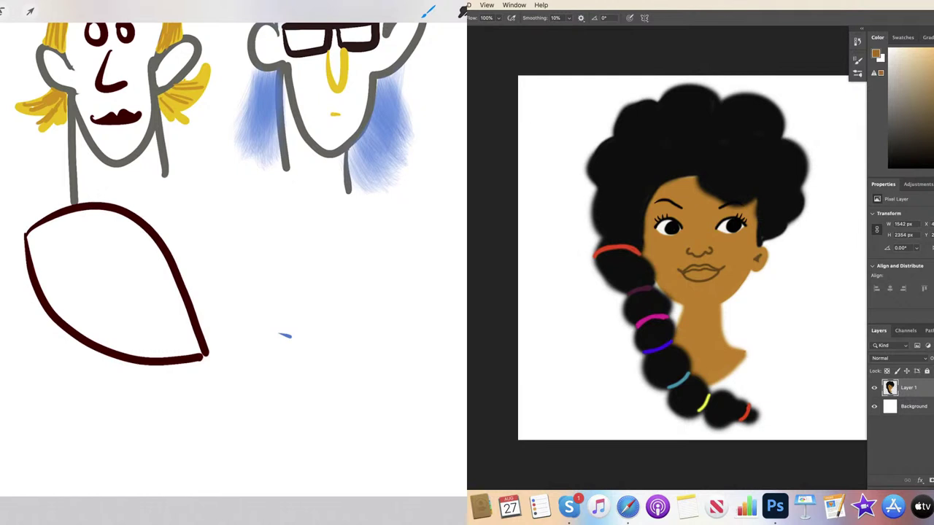
pyautogui.moveTo(25, 234)
pyautogui.mouseDown()
pyautogui.moveTo(43, 353)
pyautogui.moveTo(13, 324)
pyautogui.moveTo(44, 413)
pyautogui.moveTo(50, 375)
pyautogui.moveTo(71, 467)
pyautogui.mouseUp()
pyautogui.moveTo(203, 358)
pyautogui.mouseDown()
pyautogui.moveTo(234, 343)
pyautogui.moveTo(198, 340)
pyautogui.mouseUp()
pyautogui.moveTo(164, 259)
pyautogui.mouseDown()
pyautogui.moveTo(219, 320)
pyautogui.moveTo(241, 308)
pyautogui.moveTo(154, 357)
pyautogui.mouseUp()
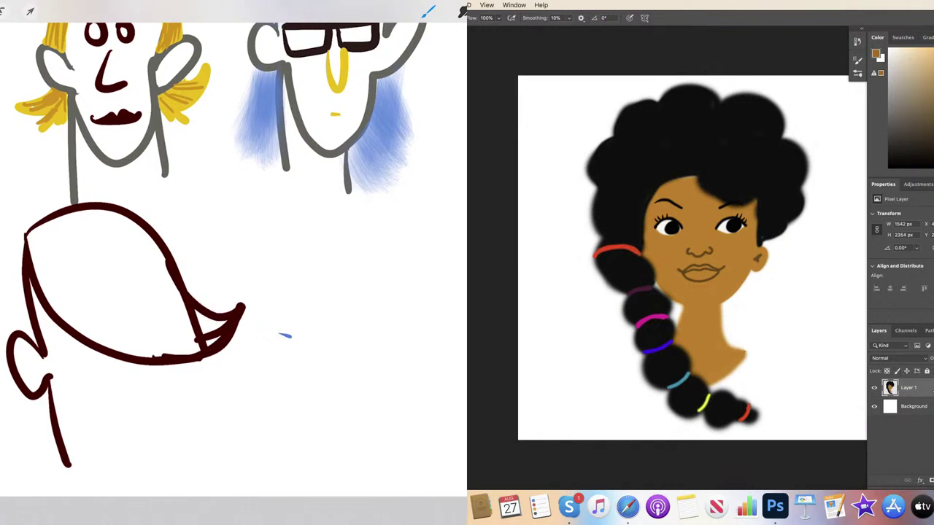
# Step: Erase the stray lines inside the fringe's tip, and paint a darker shadow under the brown figure's chin
pyautogui.click(462, 10)
pyautogui.moveTo(194, 329)
pyautogui.mouseDown()
pyautogui.moveTo(188, 309)
pyautogui.moveTo(206, 343)
pyautogui.moveTo(221, 325)
pyautogui.moveTo(203, 341)
pyautogui.moveTo(200, 332)
pyautogui.mouseUp()
pyautogui.moveTo(693, 315); pyautogui.dragTo(719, 305)
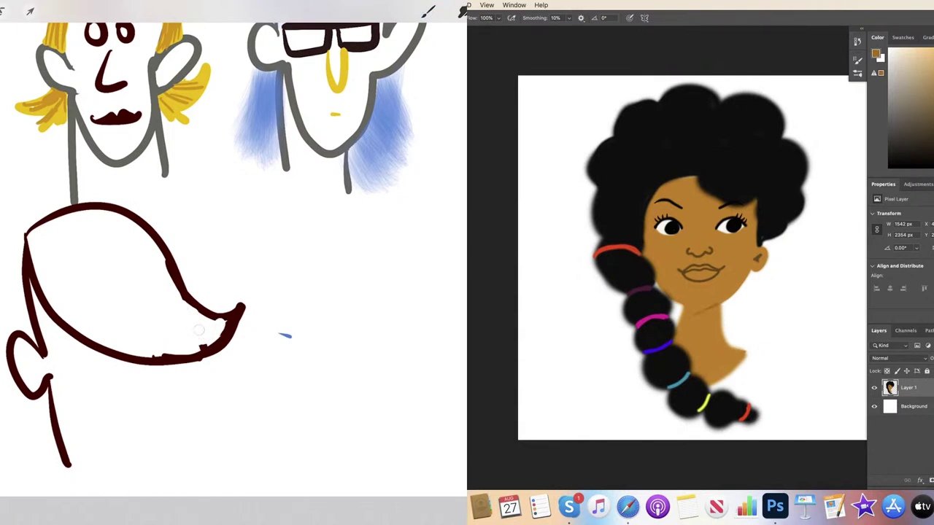
pyautogui.moveTo(197, 341)
pyautogui.mouseDown()
pyautogui.moveTo(213, 344)
pyautogui.moveTo(225, 321)
pyautogui.moveTo(190, 316)
pyautogui.moveTo(158, 261)
pyautogui.mouseUp()
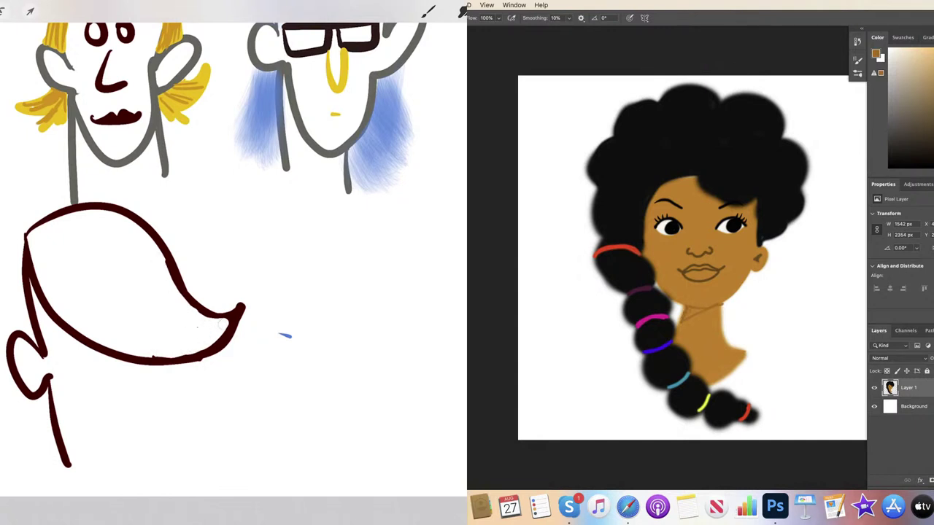
# Step: Fill the fringe solid dark maroon and complete the head with a smaller second ear, a square jaw and short neck lines
pyautogui.moveTo(462, 10); pyautogui.dragTo(159, 323)
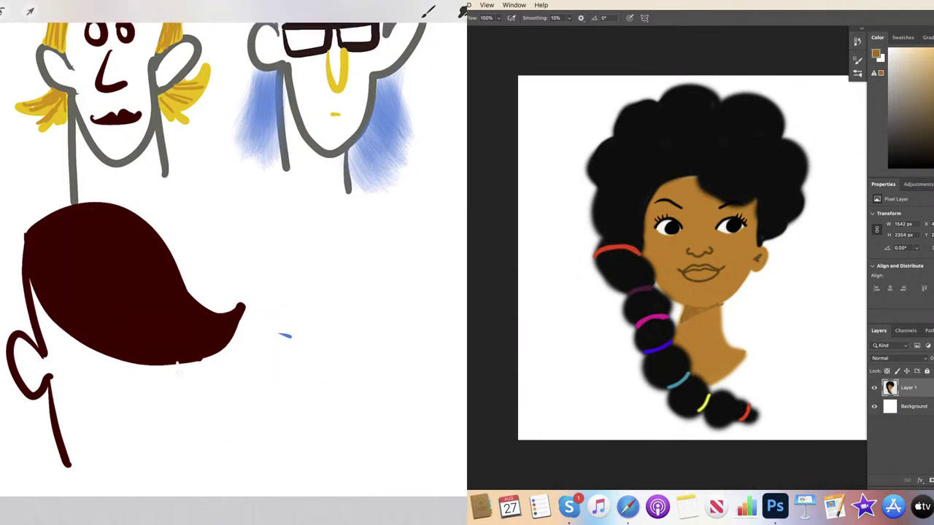
pyautogui.hotkey('ctrl', 'z')
pyautogui.click(428, 11)
pyautogui.moveTo(187, 364)
pyautogui.mouseDown()
pyautogui.moveTo(193, 396)
pyautogui.moveTo(185, 390)
pyautogui.moveTo(188, 451)
pyautogui.mouseUp()
pyautogui.moveTo(71, 465)
pyautogui.mouseDown()
pyautogui.moveTo(109, 479)
pyautogui.moveTo(192, 452)
pyautogui.mouseUp()
pyautogui.moveTo(112, 479); pyautogui.dragTo(118, 494)
pyautogui.moveTo(145, 474); pyautogui.dragTo(151, 492)
pyautogui.scroll(3, 233, 263)
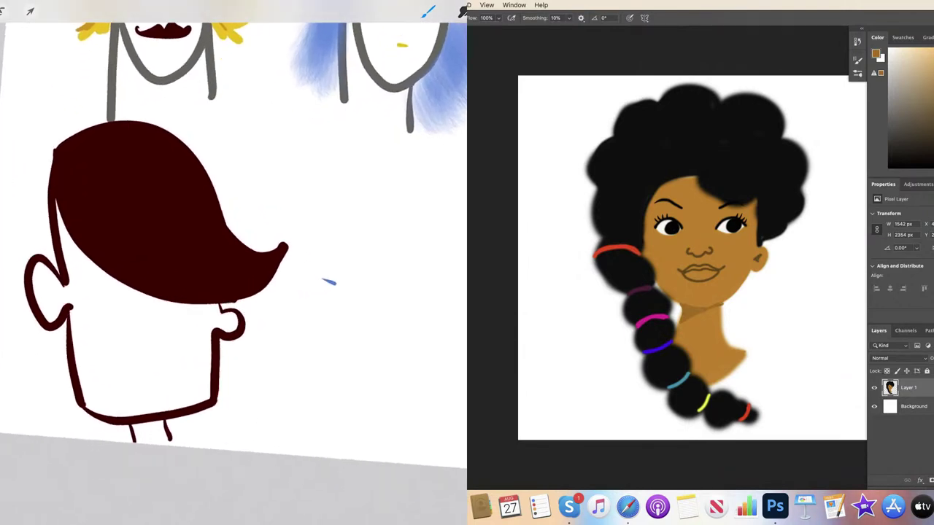
# Step: Clean up the fringe's lower edge above the small ear, and stipple small maroon dots along the temple
pyautogui.press('e')
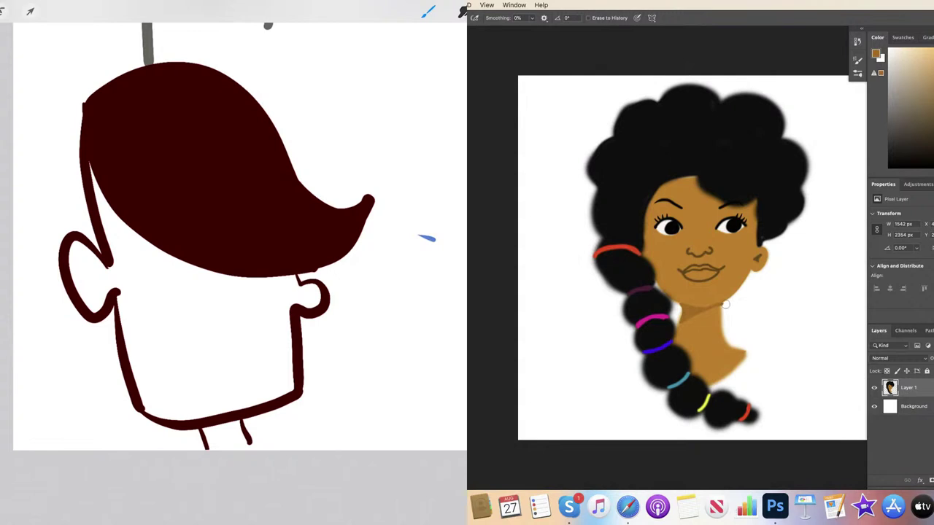
pyautogui.moveTo(299, 276); pyautogui.dragTo(329, 267)
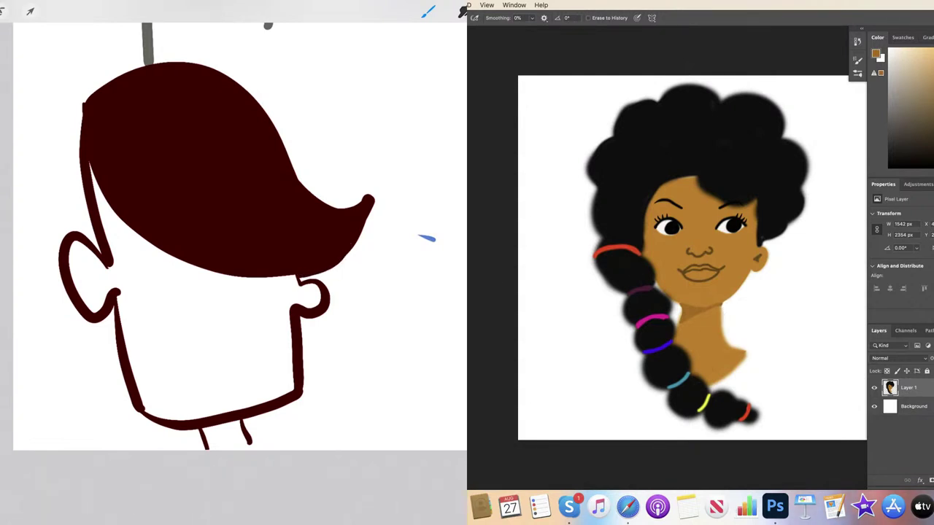
pyautogui.click(933, 68)
pyautogui.moveTo(111, 242); pyautogui.dragTo(115, 258)
pyautogui.click(933, 78)
pyautogui.click(100, 194)
pyautogui.click(98, 186)
# Step: Draw a half-hidden eye, a triangular nose and a mouth under the fringe, and paint the brown figure's lips magenta
pyautogui.press('v')
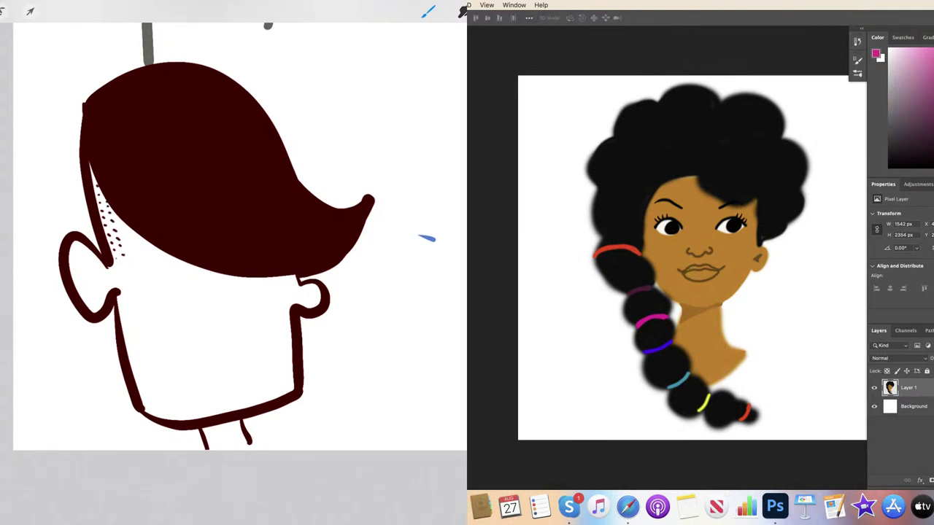
pyautogui.press('b')
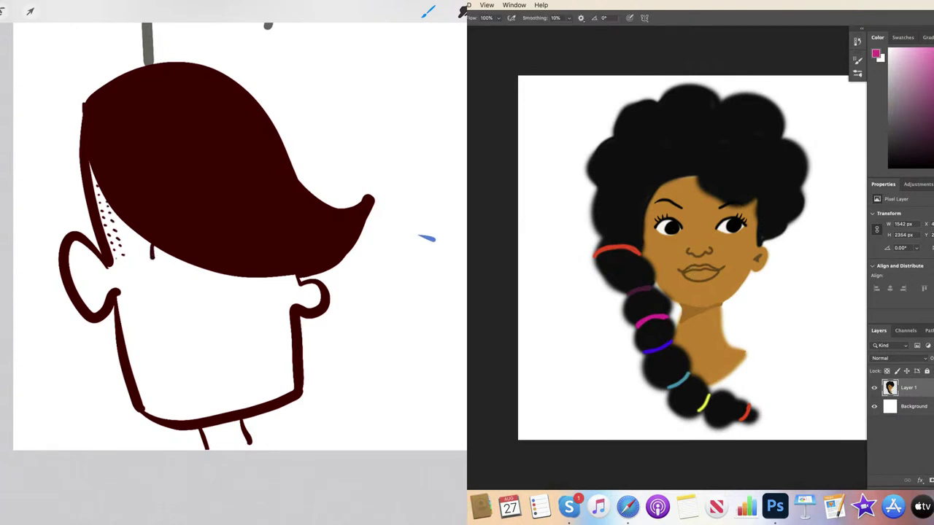
pyautogui.moveTo(213, 274)
pyautogui.mouseDown()
pyautogui.moveTo(208, 312)
pyautogui.moveTo(231, 276)
pyautogui.mouseUp()
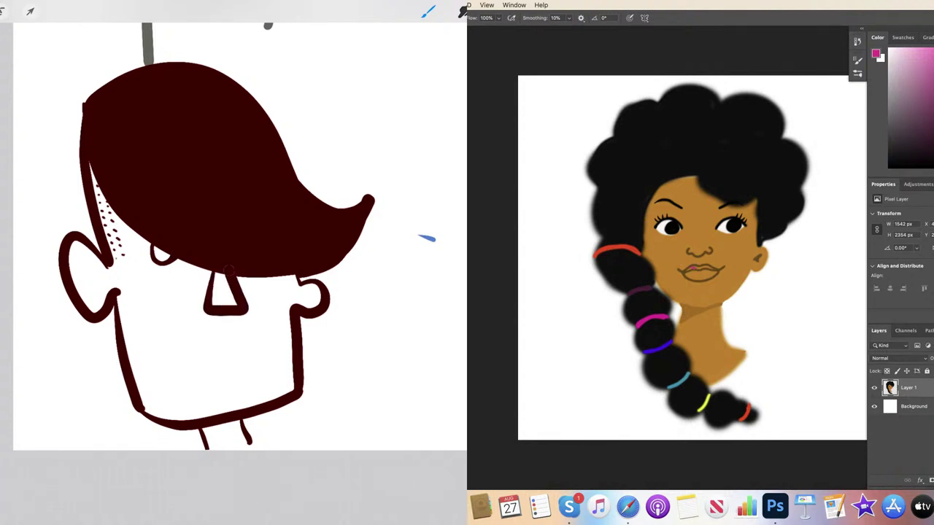
pyautogui.moveTo(195, 356); pyautogui.dragTo(214, 335)
pyautogui.moveTo(684, 271); pyautogui.dragTo(696, 267)
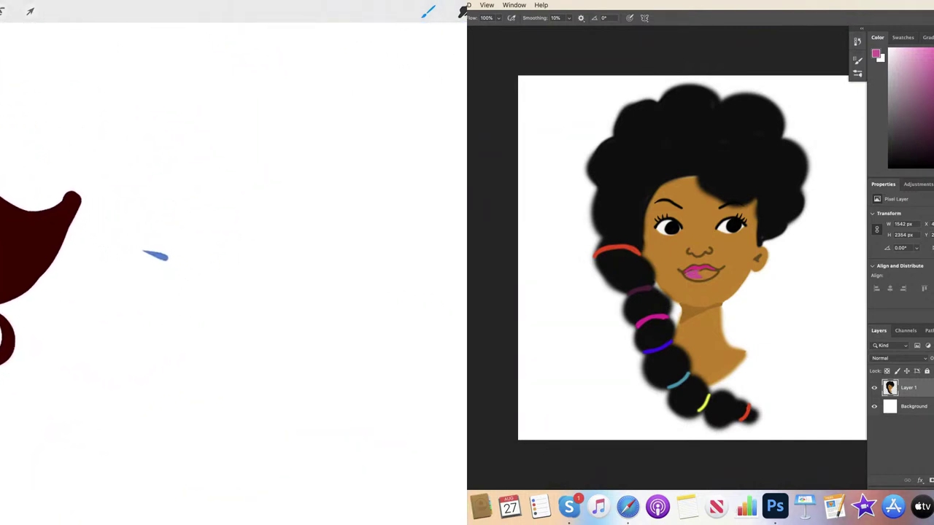
# Step: Draw a tall maroon head with ears, facial features and a neck beside the fringed head, and brush sandy-brown hair around its skull
pyautogui.moveTo(163, 220)
pyautogui.mouseDown()
pyautogui.moveTo(160, 290)
pyautogui.moveTo(248, 56)
pyautogui.moveTo(307, 224)
pyautogui.mouseUp()
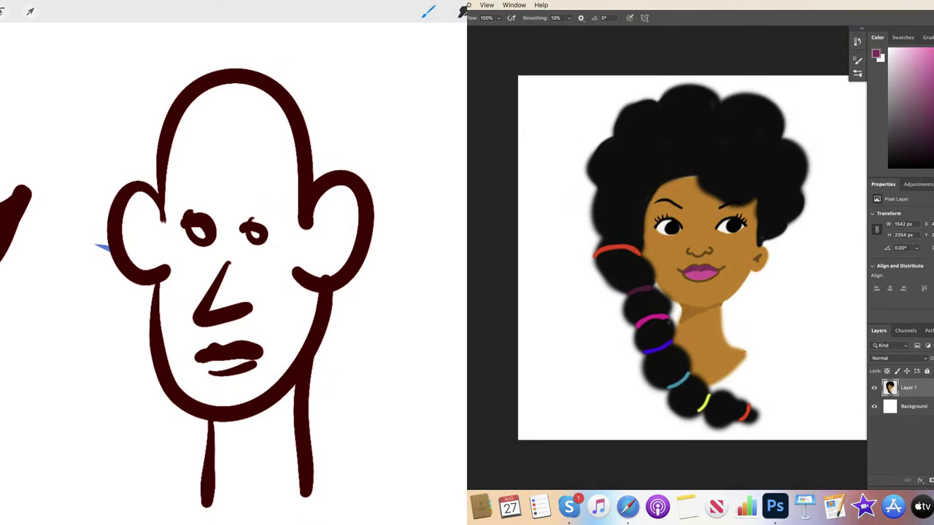
pyautogui.moveTo(152, 194)
pyautogui.mouseDown()
pyautogui.moveTo(144, 146)
pyautogui.moveTo(173, 84)
pyautogui.moveTo(248, 72)
pyautogui.moveTo(311, 150)
pyautogui.moveTo(313, 181)
pyautogui.mouseUp()
# Step: Sample the brown figure's forehead colour to smooth its hairline, and thicken the new head's sandy-brown hair inward over the skull
pyautogui.press('i')
pyautogui.click(677, 189)
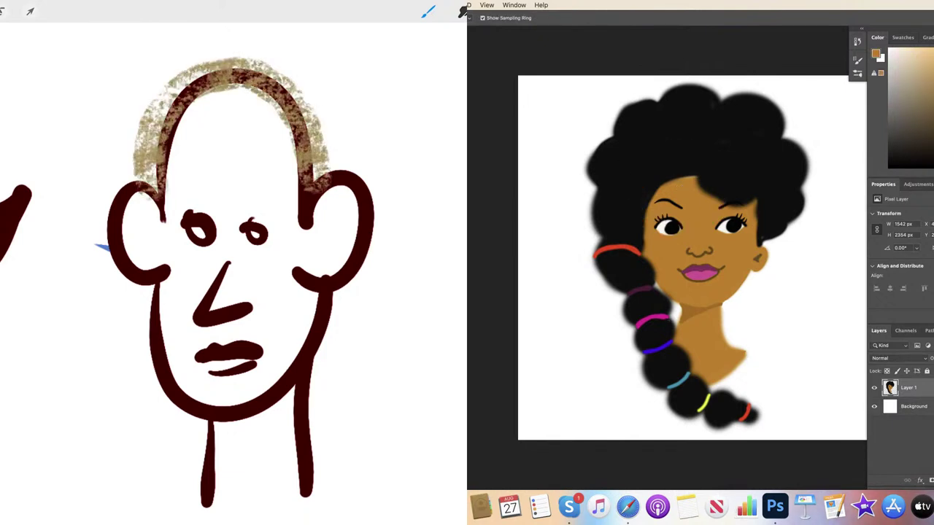
pyautogui.press('b')
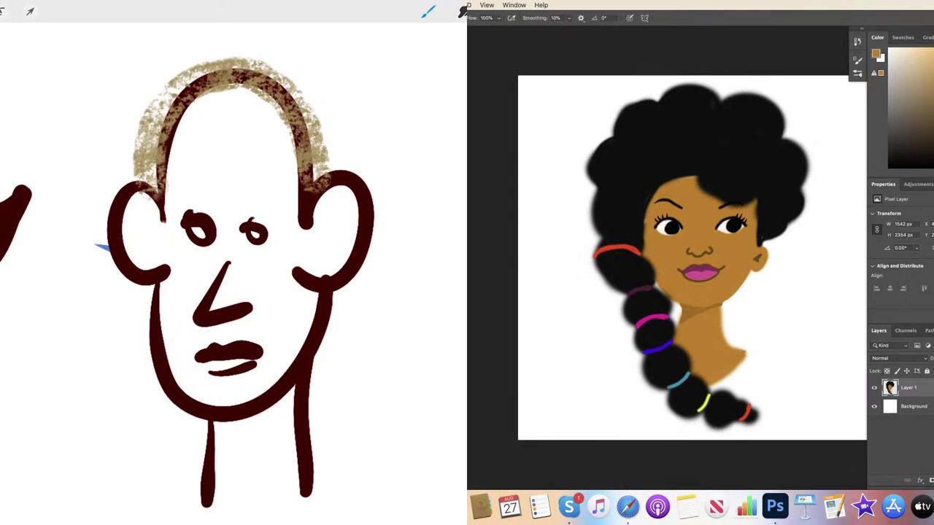
pyautogui.moveTo(166, 192)
pyautogui.mouseDown()
pyautogui.moveTo(244, 77)
pyautogui.moveTo(274, 90)
pyautogui.moveTo(313, 186)
pyautogui.moveTo(316, 157)
pyautogui.mouseUp()
pyautogui.moveTo(649, 190); pyautogui.dragTo(687, 177)
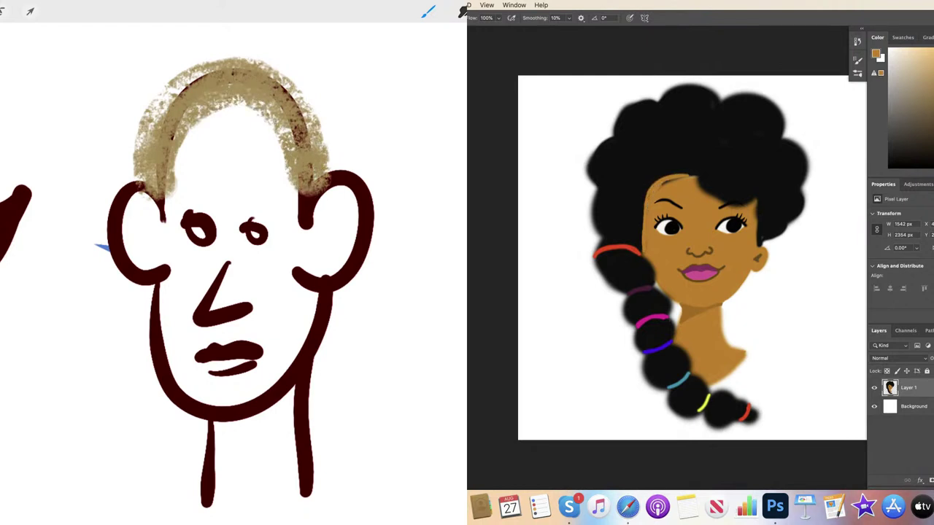
pyautogui.moveTo(306, 166)
pyautogui.mouseDown()
pyautogui.moveTo(171, 113)
pyautogui.moveTo(169, 130)
pyautogui.moveTo(290, 131)
pyautogui.mouseUp()
pyautogui.moveTo(208, 73); pyautogui.dragTo(137, 155)
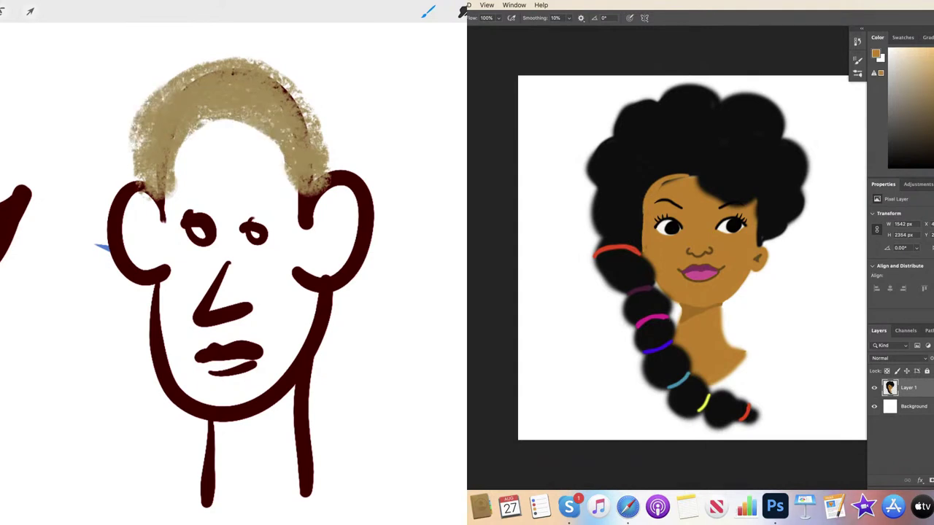
# Step: Build the sandy-brown hair outward into a wide textured mass above both ears
pyautogui.moveTo(156, 107)
pyautogui.mouseDown()
pyautogui.moveTo(141, 148)
pyautogui.moveTo(216, 62)
pyautogui.moveTo(247, 57)
pyautogui.moveTo(226, 56)
pyautogui.moveTo(338, 162)
pyautogui.mouseUp()
pyautogui.moveTo(321, 79); pyautogui.dragTo(359, 179)
pyautogui.moveTo(230, 40); pyautogui.dragTo(349, 106)
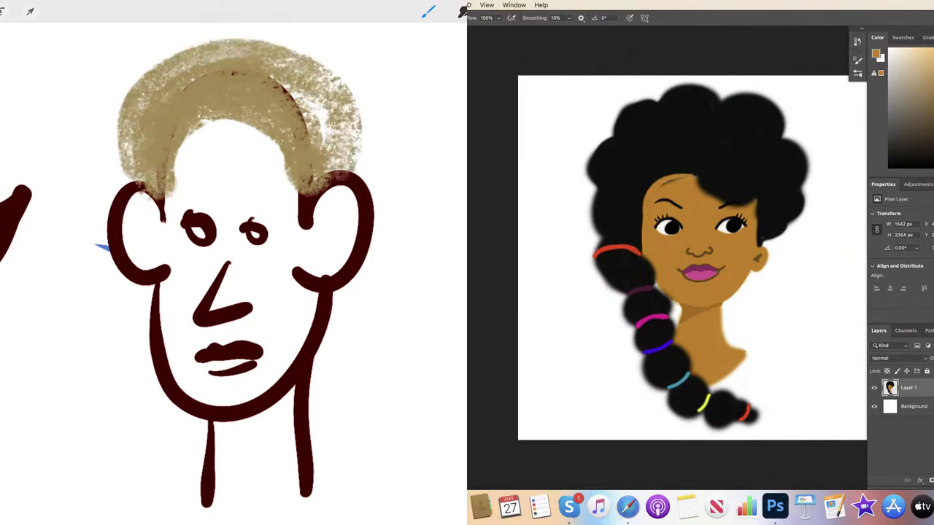
pyautogui.moveTo(292, 57)
pyautogui.mouseDown()
pyautogui.moveTo(329, 150)
pyautogui.moveTo(168, 58)
pyautogui.moveTo(133, 127)
pyautogui.moveTo(124, 113)
pyautogui.mouseUp()
pyautogui.moveTo(233, 28); pyautogui.dragTo(113, 124)
pyautogui.moveTo(142, 160); pyautogui.dragTo(109, 69)
pyautogui.moveTo(178, 35); pyautogui.dragTo(119, 82)
pyautogui.moveTo(157, 50); pyautogui.dragTo(102, 183)
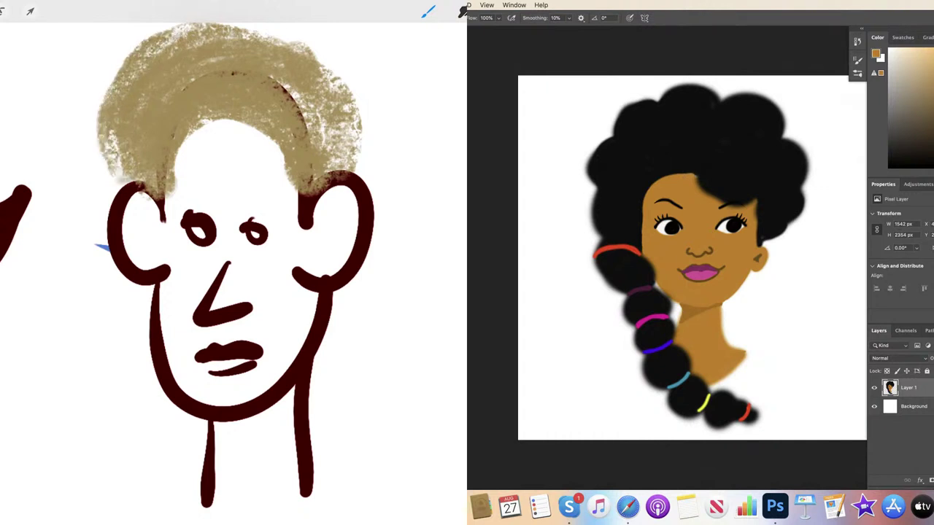
# Step: Fill the gaps in the sandy-brown hair and cover the maroon skull line showing through it
pyautogui.scroll(-2, 233, 273)
pyautogui.moveTo(170, 79)
pyautogui.mouseDown()
pyautogui.moveTo(335, 91)
pyautogui.moveTo(353, 175)
pyautogui.mouseUp()
pyautogui.moveTo(320, 91); pyautogui.dragTo(345, 167)
pyautogui.moveTo(156, 85)
pyautogui.mouseDown()
pyautogui.moveTo(137, 226)
pyautogui.moveTo(219, 60)
pyautogui.moveTo(239, 79)
pyautogui.moveTo(198, 144)
pyautogui.mouseUp()
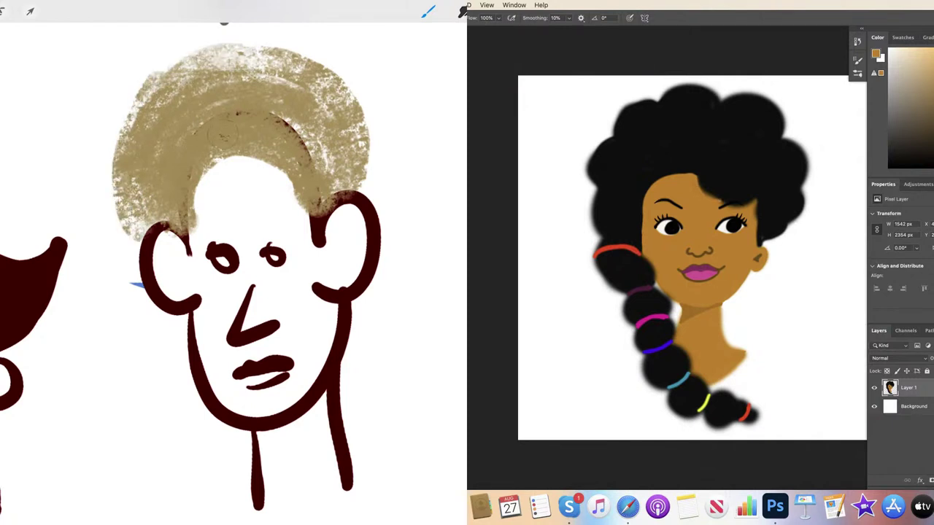
pyautogui.moveTo(325, 172)
pyautogui.mouseDown()
pyautogui.moveTo(273, 113)
pyautogui.moveTo(321, 150)
pyautogui.mouseUp()
pyautogui.moveTo(205, 109); pyautogui.dragTo(278, 124)
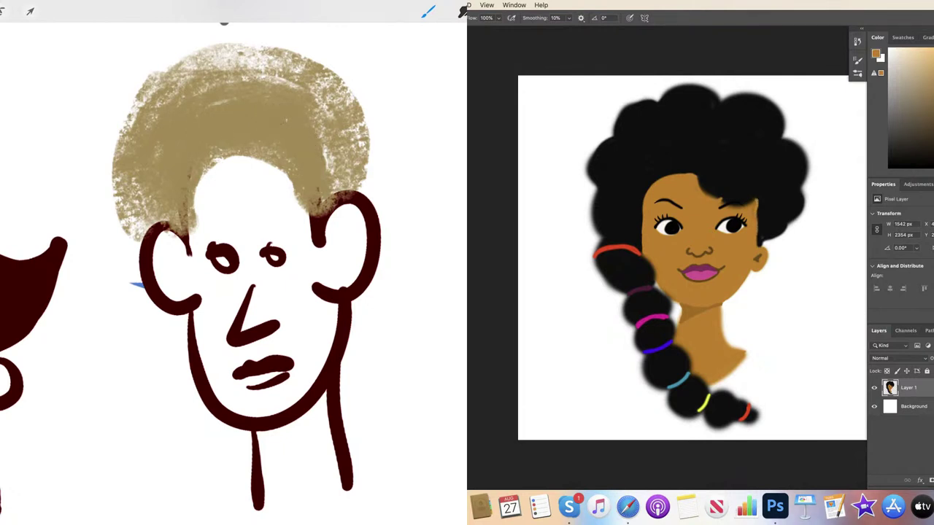
# Step: Shape the lower edge of the brown figure's black fringe into rounded curls by painting skin colour over it
pyautogui.scroll(-10, 234, 263)
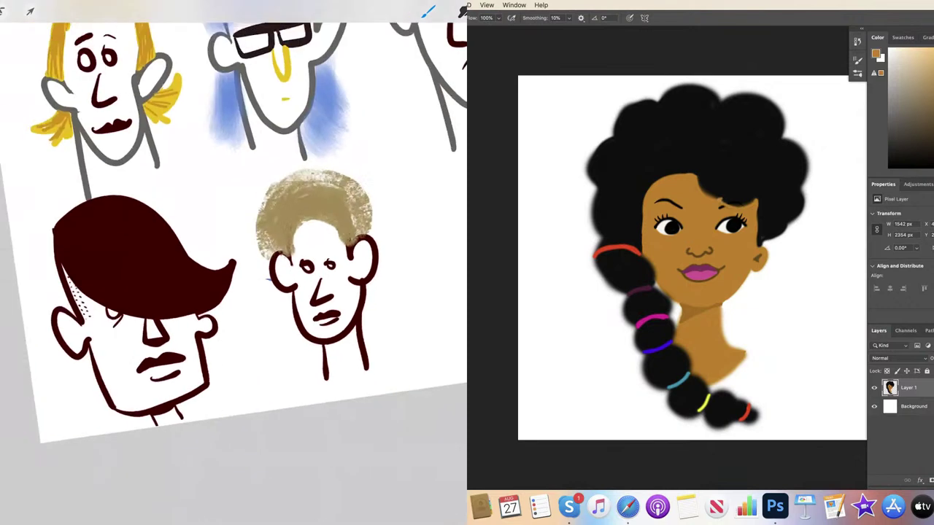
pyautogui.scroll(3, 234, 219)
pyautogui.scroll(5, 244, 292)
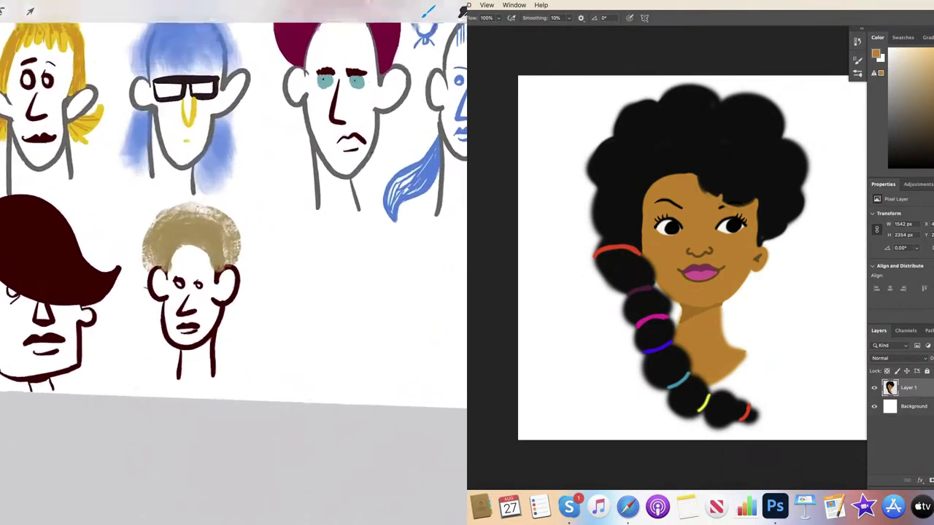
pyautogui.moveTo(700, 172); pyautogui.dragTo(720, 195)
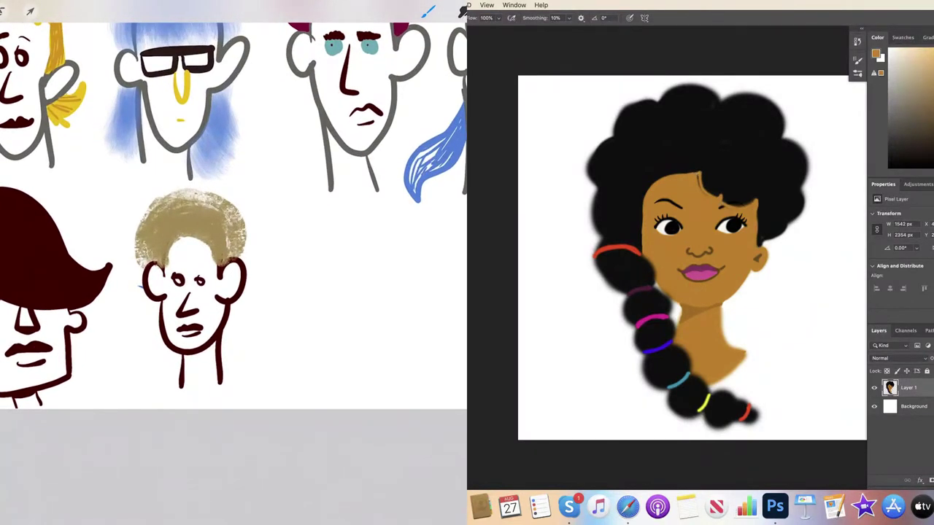
# Step: Place the new Layer 4 beneath Layer 3, and paint a large sandy-brown afro behind the head on it
pyautogui.press('l')
pyautogui.click(465, 49)
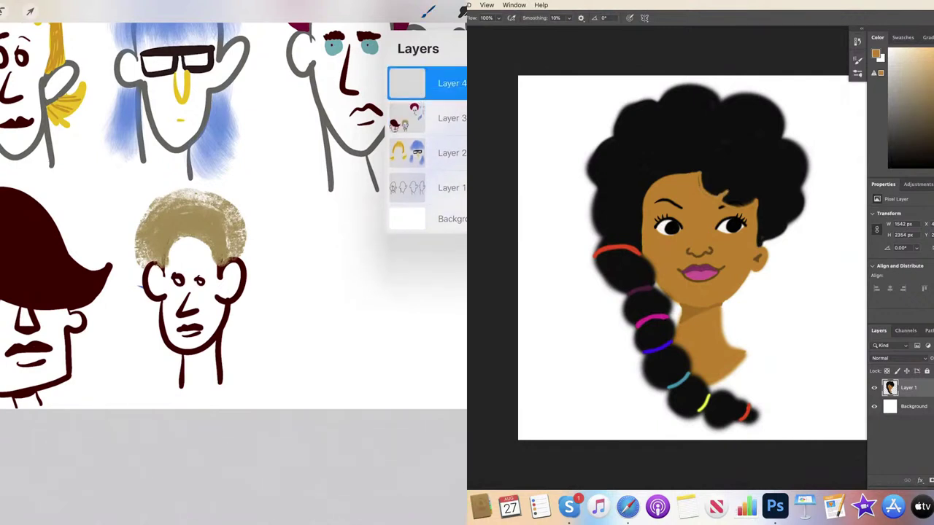
pyautogui.moveTo(449, 119); pyautogui.dragTo(450, 72)
pyautogui.click(292, 329)
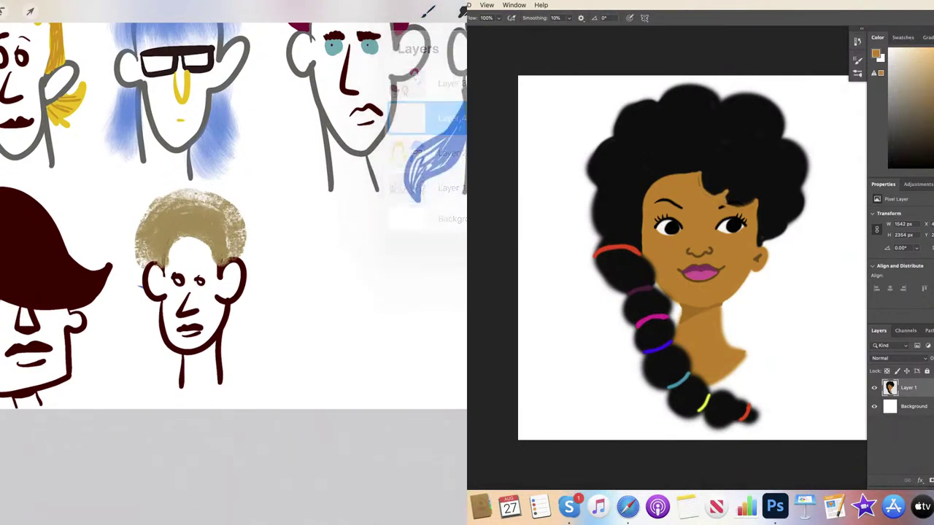
pyautogui.moveTo(227, 338)
pyautogui.mouseDown()
pyautogui.moveTo(243, 312)
pyautogui.moveTo(237, 230)
pyautogui.moveTo(276, 280)
pyautogui.moveTo(228, 338)
pyautogui.moveTo(230, 297)
pyautogui.moveTo(256, 306)
pyautogui.moveTo(245, 251)
pyautogui.mouseUp()
pyautogui.moveTo(151, 325)
pyautogui.mouseDown()
pyautogui.moveTo(175, 195)
pyautogui.moveTo(130, 312)
pyautogui.moveTo(139, 292)
pyautogui.moveTo(154, 318)
pyautogui.moveTo(140, 219)
pyautogui.moveTo(134, 247)
pyautogui.moveTo(146, 257)
pyautogui.mouseUp()
pyautogui.click(428, 12)
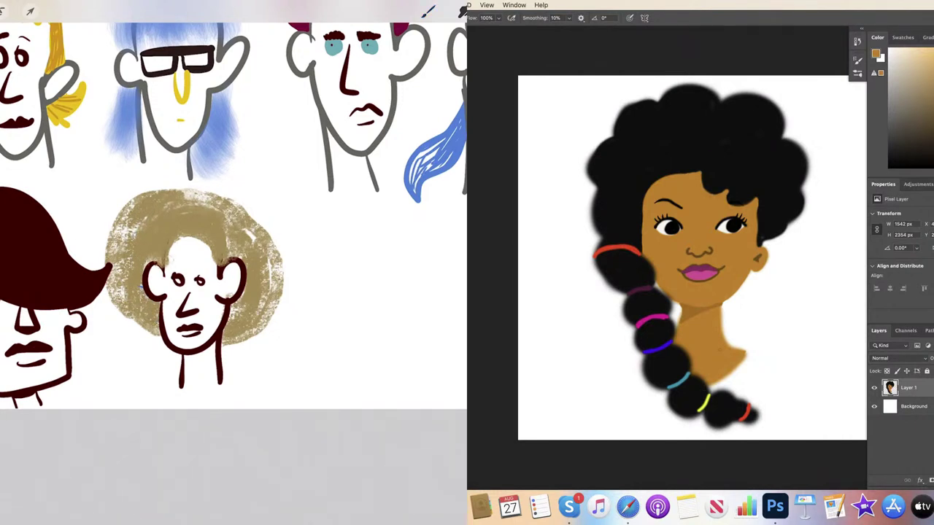
pyautogui.click(428, 11)
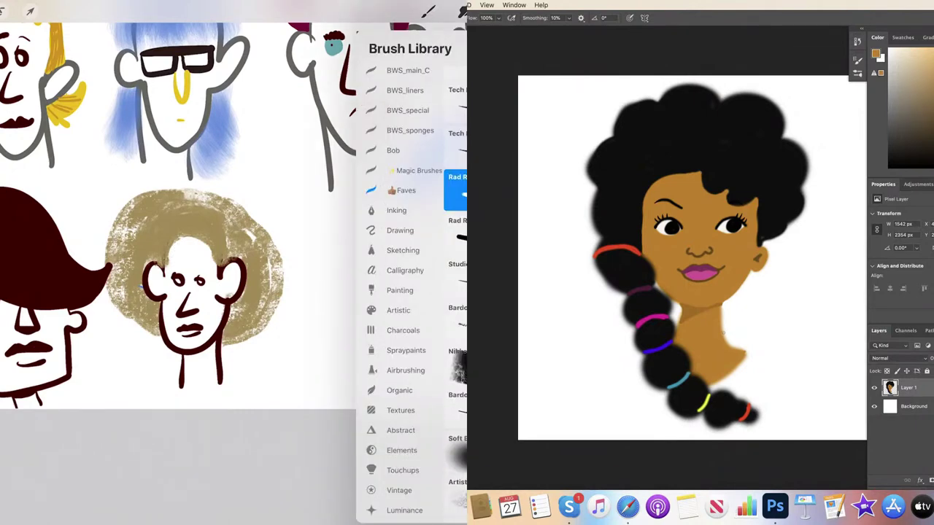
pyautogui.click(428, 11)
pyautogui.click(533, 12)
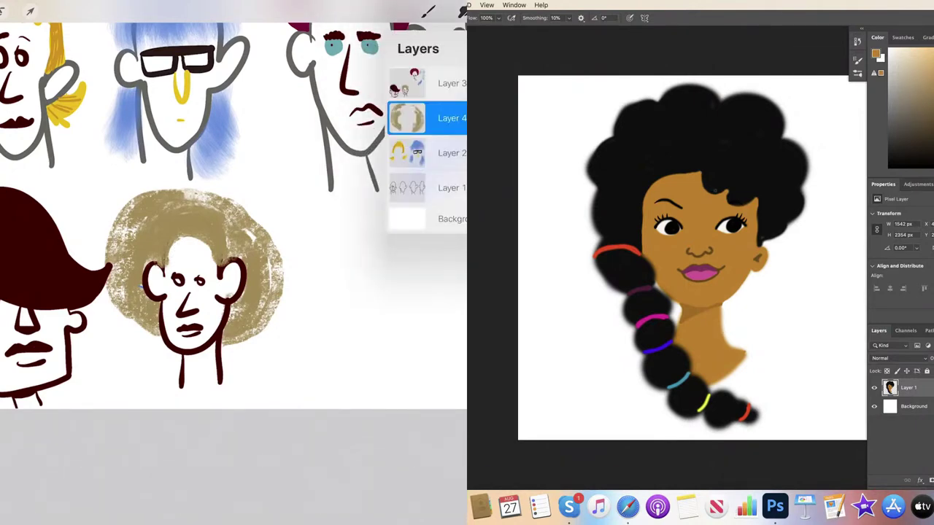
pyautogui.click(463, 11)
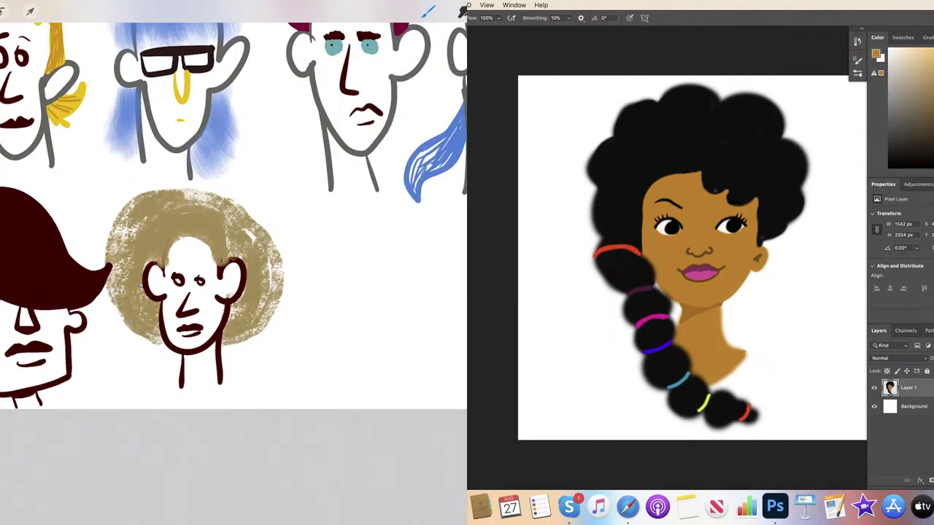
# Step: Merge Layer 3 down into the afro layer
pyautogui.click(463, 11)
pyautogui.click(437, 83)
pyautogui.click(437, 83)
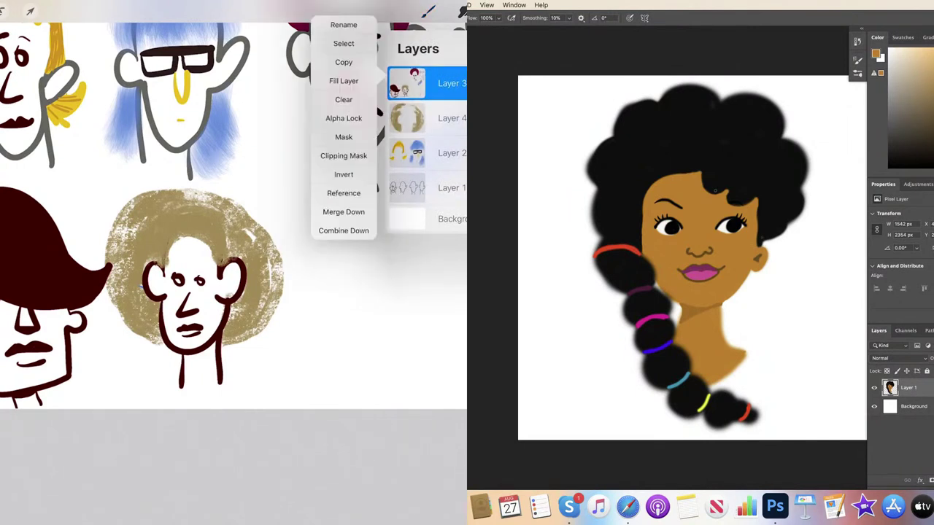
pyautogui.click(343, 213)
pyautogui.click(462, 11)
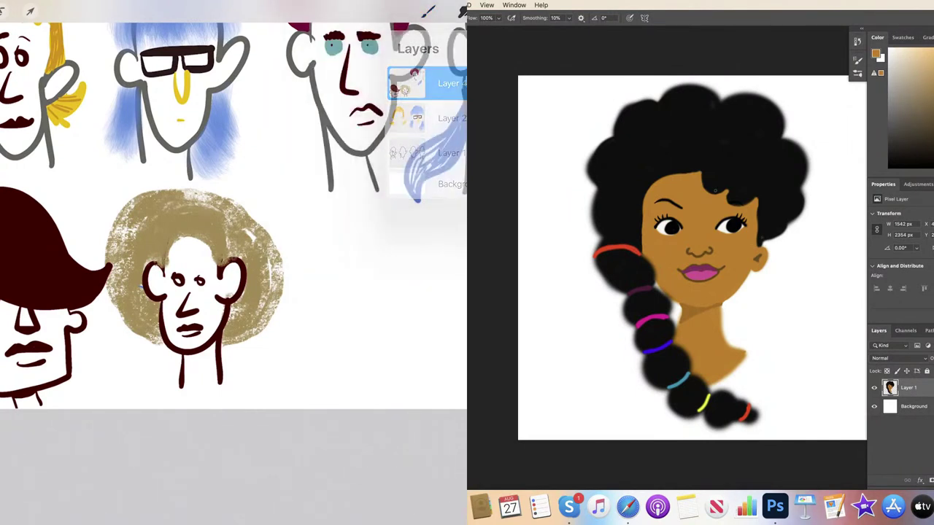
# Step: Clear the hair from the afro head's forehead into a smooth rounded hairline, and round out the afro's top
pyautogui.moveTo(175, 253)
pyautogui.mouseDown()
pyautogui.moveTo(169, 270)
pyautogui.moveTo(182, 237)
pyautogui.moveTo(208, 237)
pyautogui.moveTo(215, 274)
pyautogui.mouseUp()
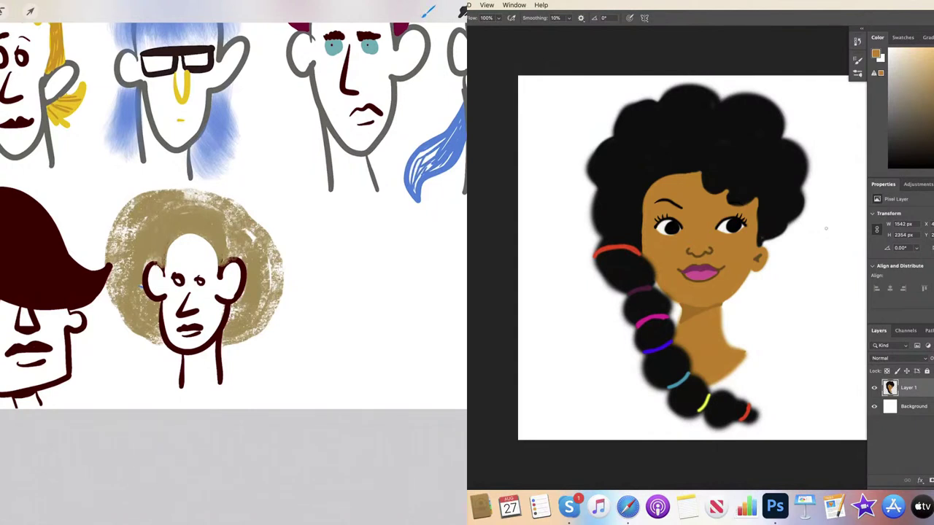
pyautogui.moveTo(219, 206)
pyautogui.mouseDown()
pyautogui.moveTo(182, 191)
pyautogui.moveTo(250, 236)
pyautogui.moveTo(182, 193)
pyautogui.moveTo(204, 197)
pyautogui.moveTo(126, 231)
pyautogui.moveTo(120, 248)
pyautogui.mouseUp()
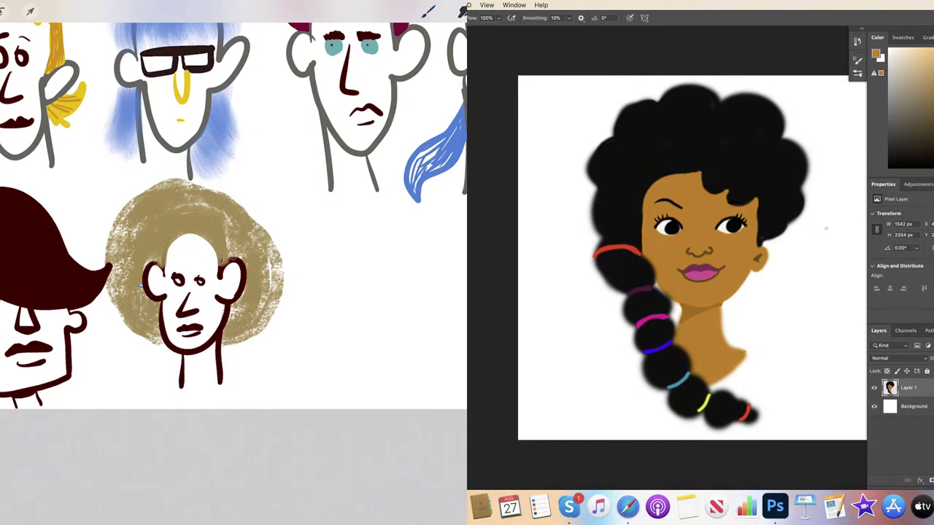
# Step: Trim the afro's lower outer edge, and choose the Rad Round 2 brush from the Faves set
pyautogui.moveTo(281, 246)
pyautogui.mouseDown()
pyautogui.moveTo(280, 290)
pyautogui.moveTo(248, 341)
pyautogui.mouseUp()
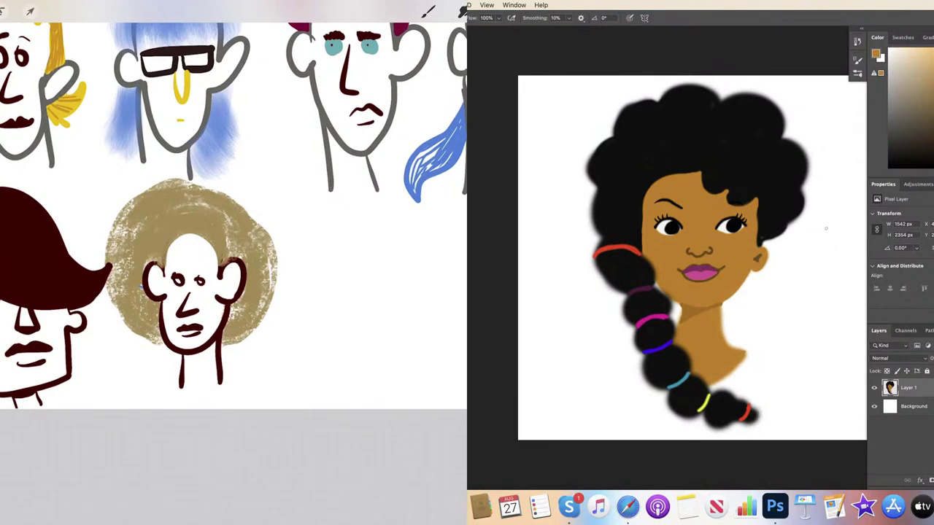
pyautogui.click(462, 10)
pyautogui.click(428, 11)
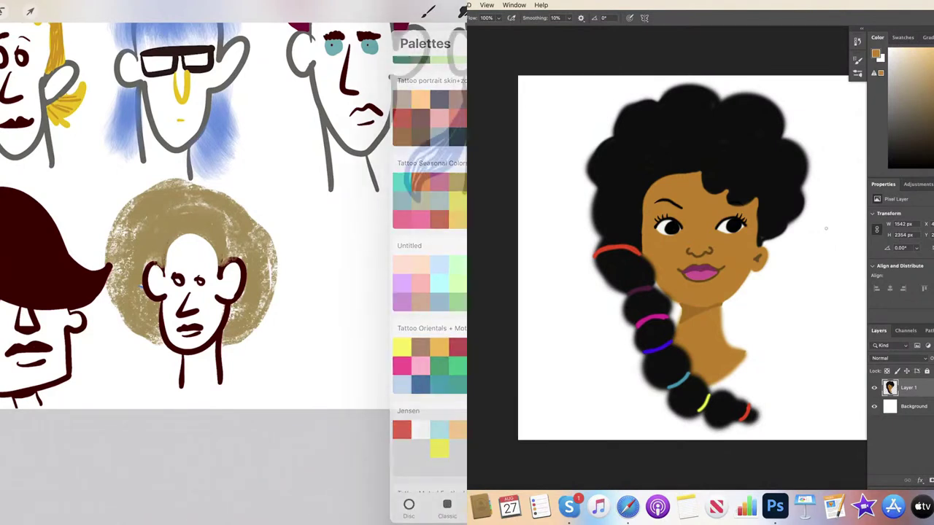
pyautogui.click(428, 10)
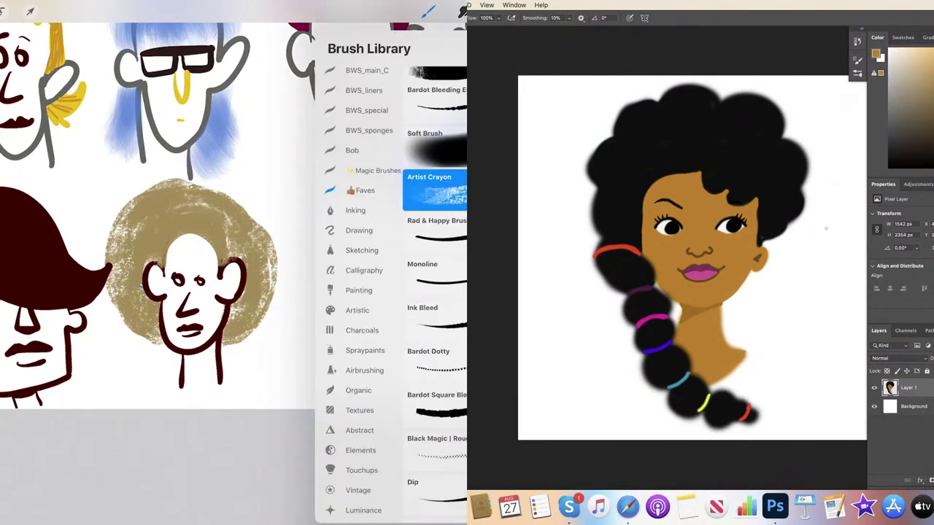
pyautogui.scroll(3, 435, 292)
pyautogui.click(436, 113)
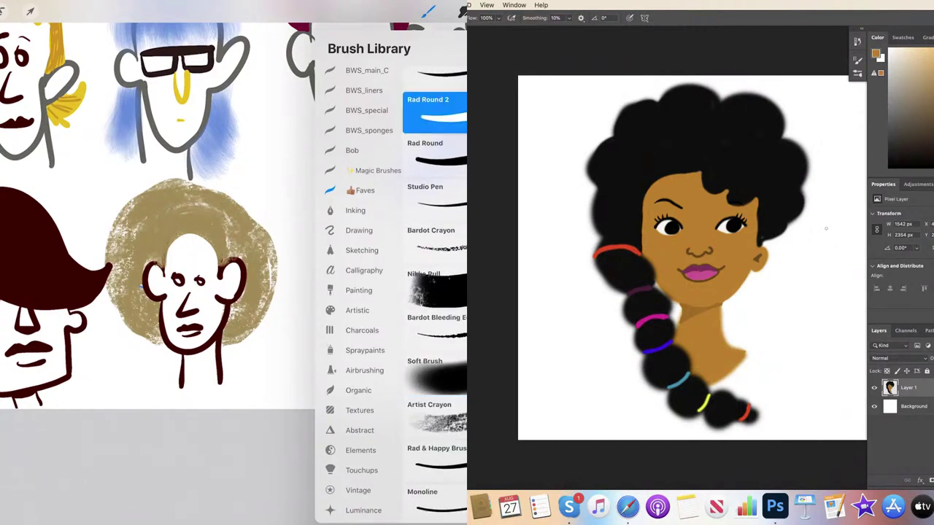
pyautogui.click(428, 11)
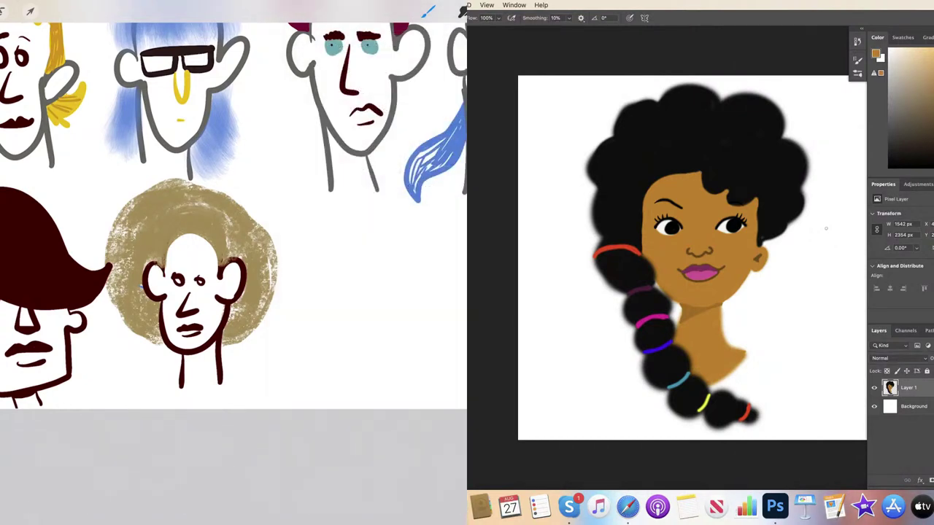
# Step: Draw a new bald head in maroon beside the afro head, with a tall skull, large ears, narrow jaw and two neck lines
pyautogui.scroll(5, 350, 292)
pyautogui.moveTo(252, 242); pyautogui.dragTo(258, 306)
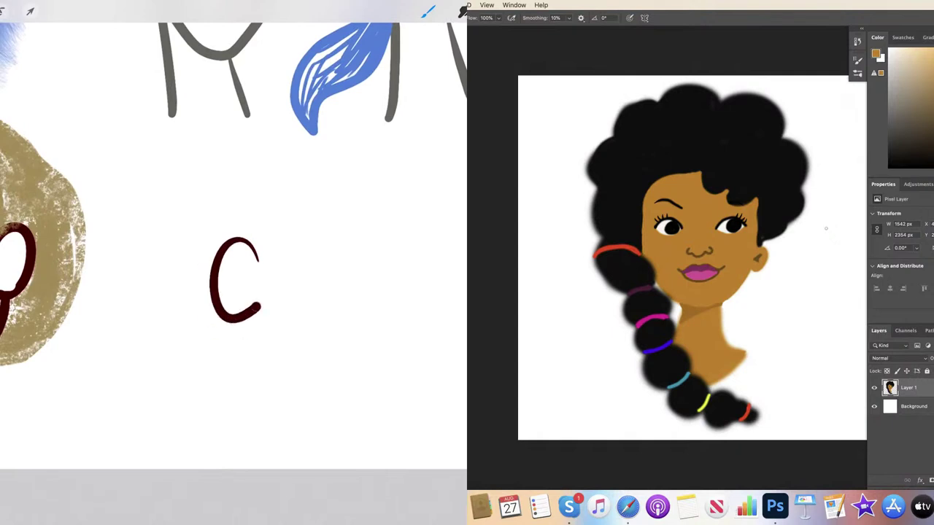
pyautogui.moveTo(255, 258)
pyautogui.mouseDown()
pyautogui.moveTo(331, 141)
pyautogui.moveTo(358, 270)
pyautogui.moveTo(420, 229)
pyautogui.moveTo(350, 309)
pyautogui.mouseUp()
pyautogui.moveTo(242, 318)
pyautogui.mouseDown()
pyautogui.moveTo(248, 385)
pyautogui.moveTo(278, 427)
pyautogui.moveTo(368, 394)
pyautogui.moveTo(391, 333)
pyautogui.moveTo(319, 422)
pyautogui.moveTo(227, 372)
pyautogui.moveTo(234, 320)
pyautogui.mouseUp()
pyautogui.hotkey('ctrl', 'z')
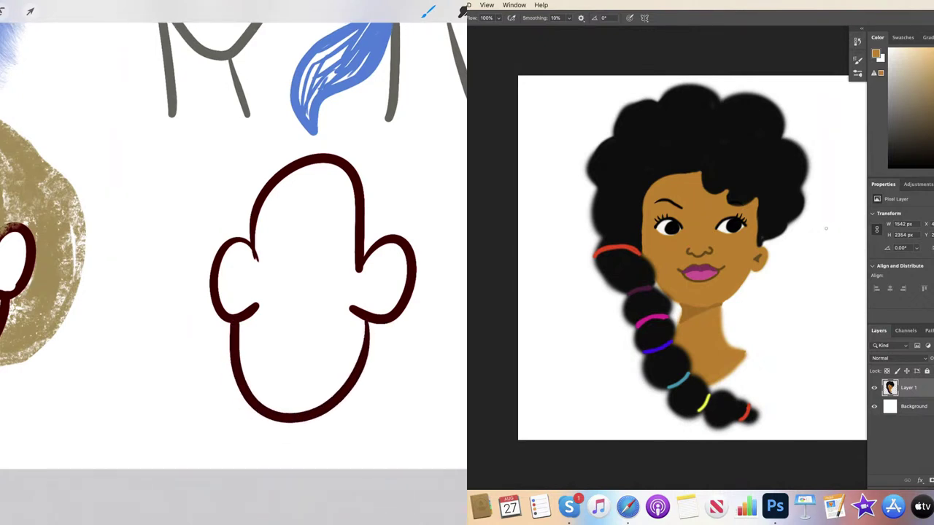
pyautogui.hotkey('ctrl', 'z')
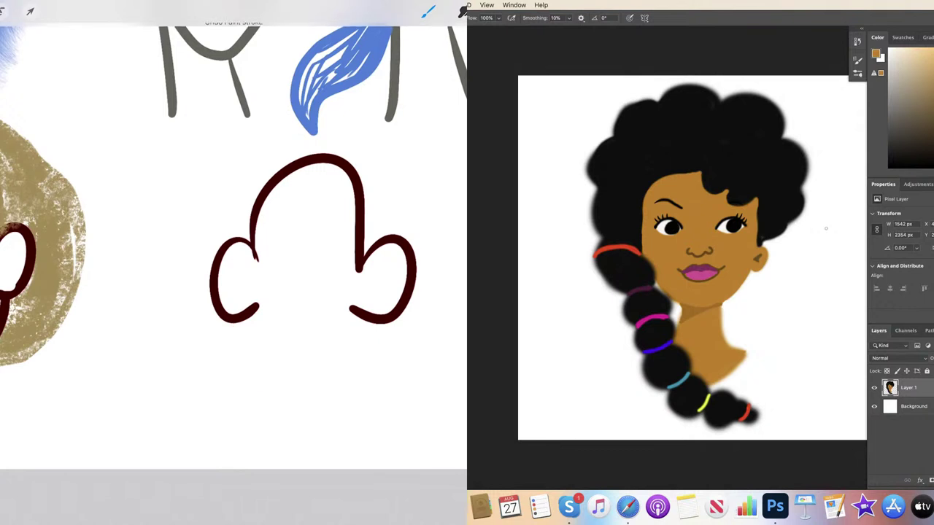
pyautogui.moveTo(244, 318)
pyautogui.mouseDown()
pyautogui.moveTo(273, 375)
pyautogui.moveTo(368, 339)
pyautogui.moveTo(357, 318)
pyautogui.mouseUp()
pyautogui.moveTo(358, 359); pyautogui.dragTo(353, 452)
pyautogui.moveTo(305, 391); pyautogui.dragTo(305, 446)
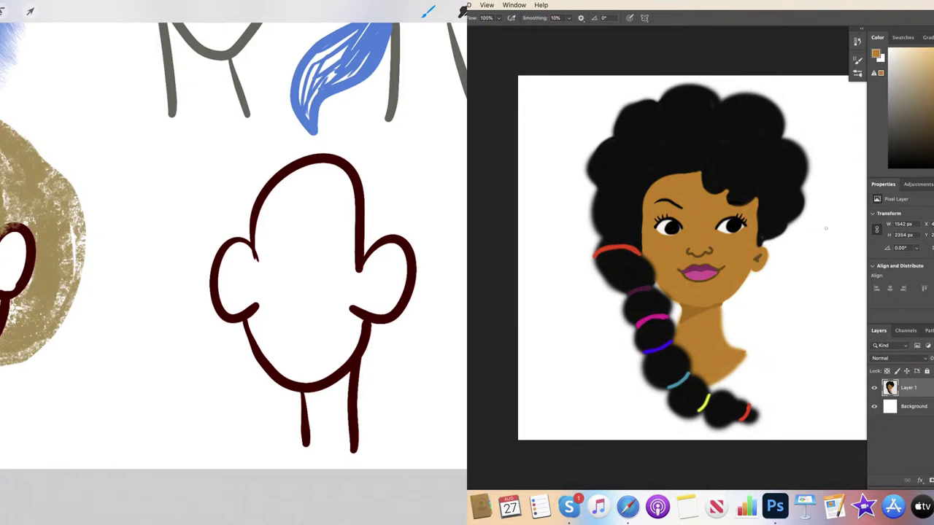
# Step: Add the bald head's face in maroon with oval eyes, an angular nose, a short mouth and thin eyebrows
pyautogui.moveTo(278, 251)
pyautogui.mouseDown()
pyautogui.moveTo(278, 263)
pyautogui.moveTo(319, 255)
pyautogui.moveTo(309, 305)
pyautogui.mouseUp()
pyautogui.moveTo(284, 338)
pyautogui.mouseDown()
pyautogui.moveTo(317, 334)
pyautogui.moveTo(283, 340)
pyautogui.mouseUp()
pyautogui.moveTo(326, 239); pyautogui.dragTo(335, 242)
pyautogui.moveTo(267, 238); pyautogui.dragTo(291, 236)
pyautogui.click(533, 12)
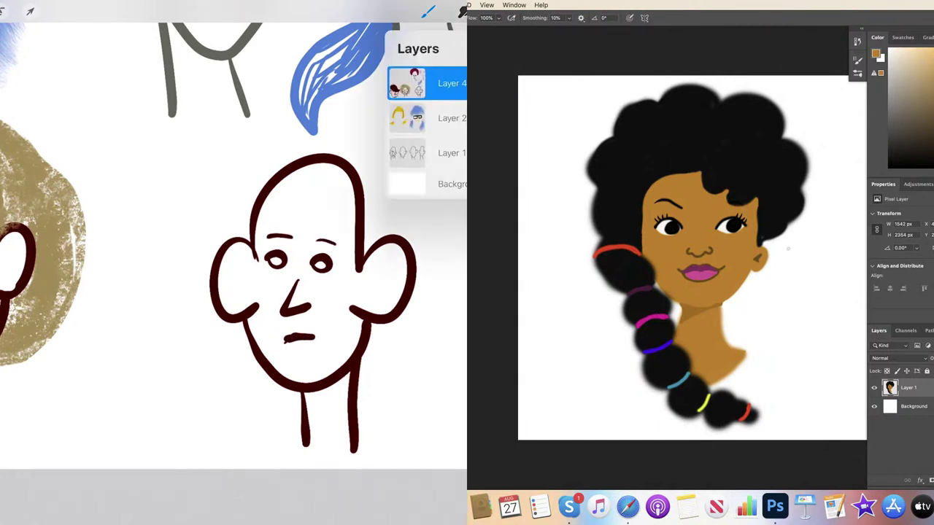
pyautogui.press('v')
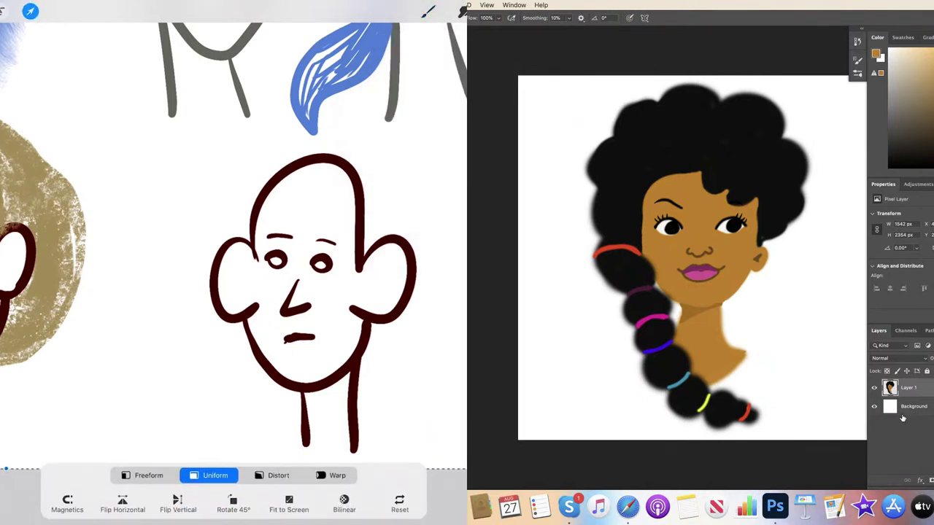
pyautogui.press('v')
pyautogui.scroll(-5, 233, 248)
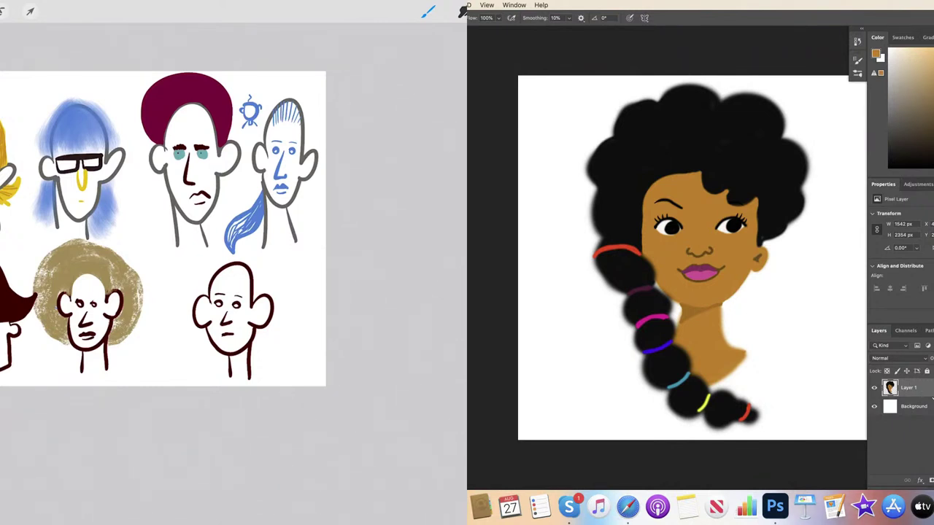
# Step: Merge Layer 4 and Layer 2 down into Layer 1, and scale the merged drawing down slightly
pyautogui.click(462, 11)
pyautogui.click(407, 82)
pyautogui.click(406, 82)
pyautogui.click(406, 82)
pyautogui.click(344, 212)
pyautogui.click(406, 82)
pyautogui.click(344, 211)
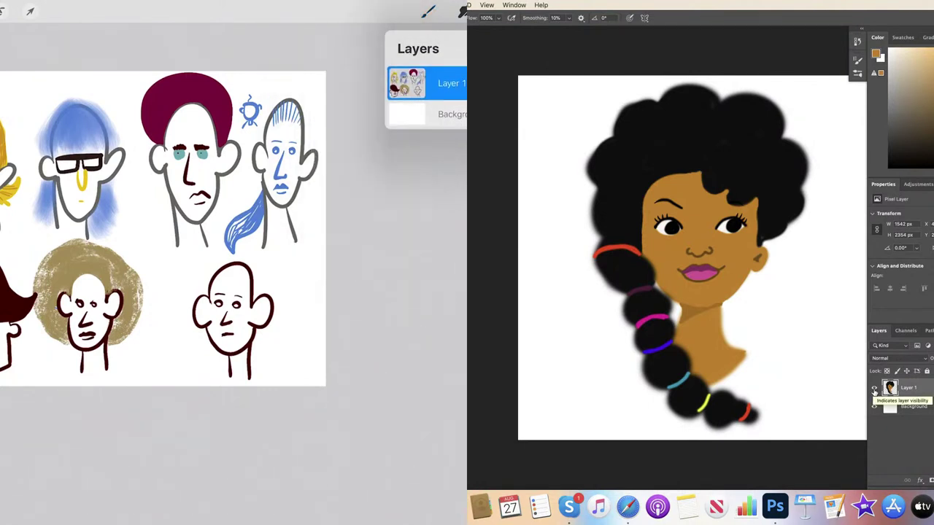
pyautogui.click(30, 11)
pyautogui.moveTo(323, 385)
pyautogui.mouseDown()
pyautogui.moveTo(181, 275)
pyautogui.moveTo(315, 382)
pyautogui.mouseUp()
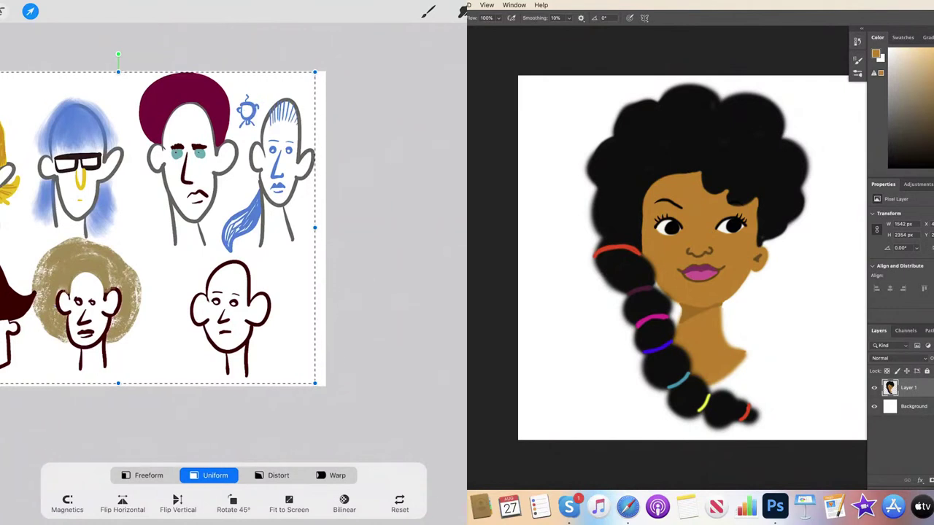
# Step: Select the bald head freehand, shrink it and move it closer to the afro head; add a new layer in Photoshop
pyautogui.click(3, 11)
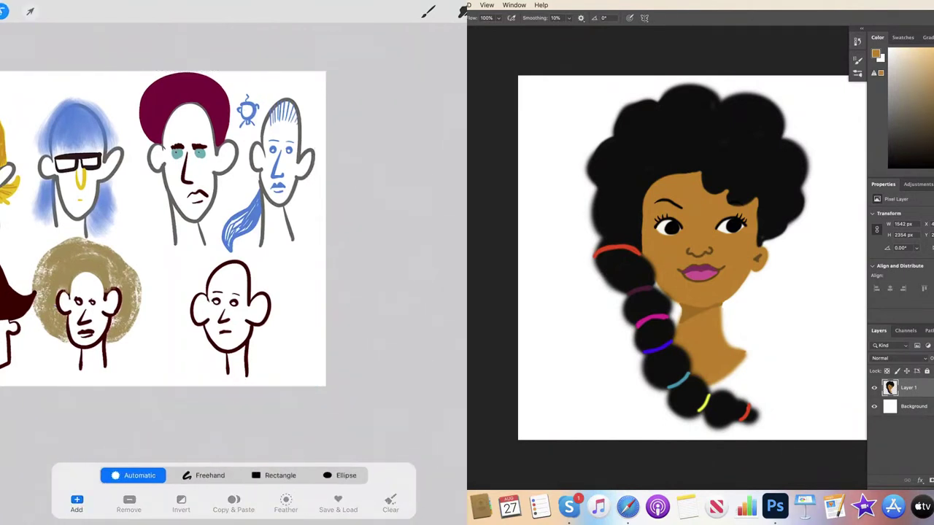
pyautogui.click(209, 475)
pyautogui.moveTo(204, 372)
pyautogui.mouseDown()
pyautogui.moveTo(205, 260)
pyautogui.moveTo(233, 256)
pyautogui.moveTo(262, 270)
pyautogui.moveTo(284, 316)
pyautogui.moveTo(276, 373)
pyautogui.moveTo(206, 373)
pyautogui.mouseUp()
pyautogui.moveTo(490, 16)
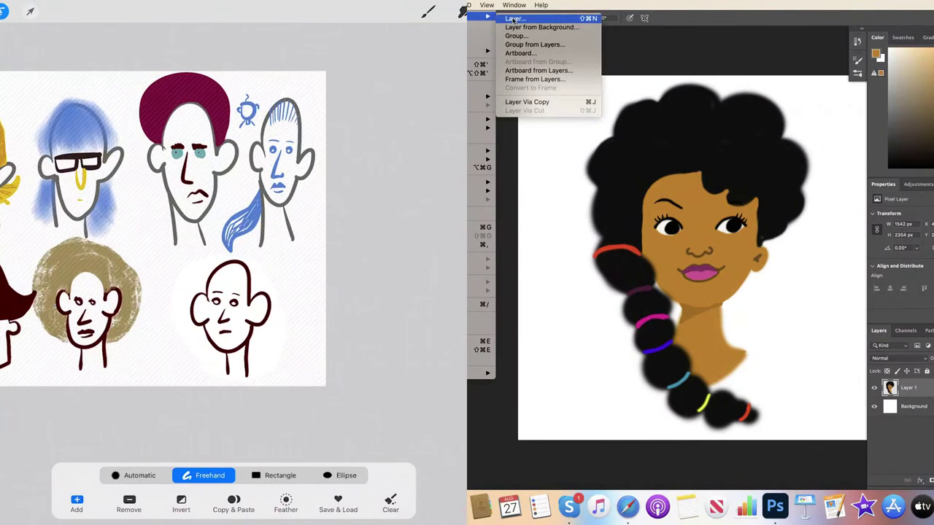
pyautogui.click(30, 11)
pyautogui.click(511, 19)
pyautogui.moveTo(228, 319); pyautogui.dragTo(207, 326)
pyautogui.click(779, 226)
pyautogui.click(30, 11)
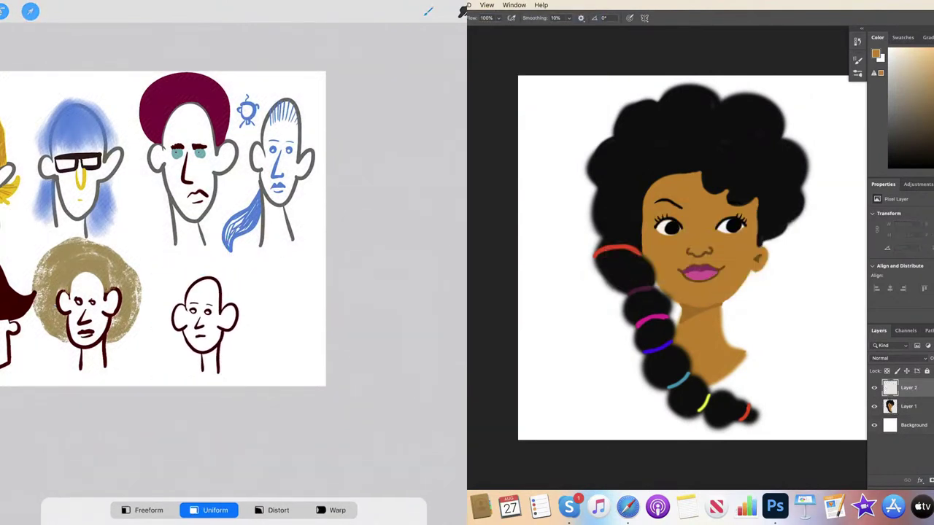
# Step: Hide Layer 1 with the braided portrait in the Photoshop document
pyautogui.click(536, 11)
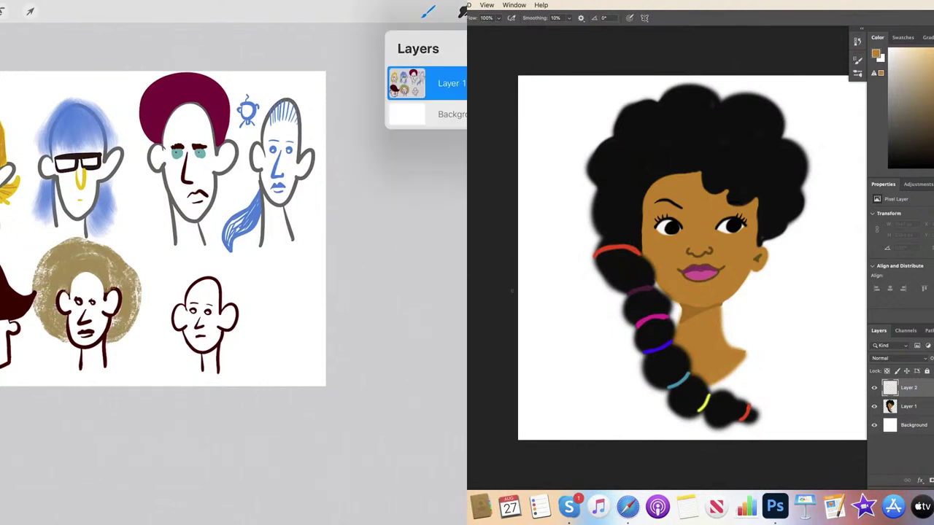
pyautogui.click(30, 11)
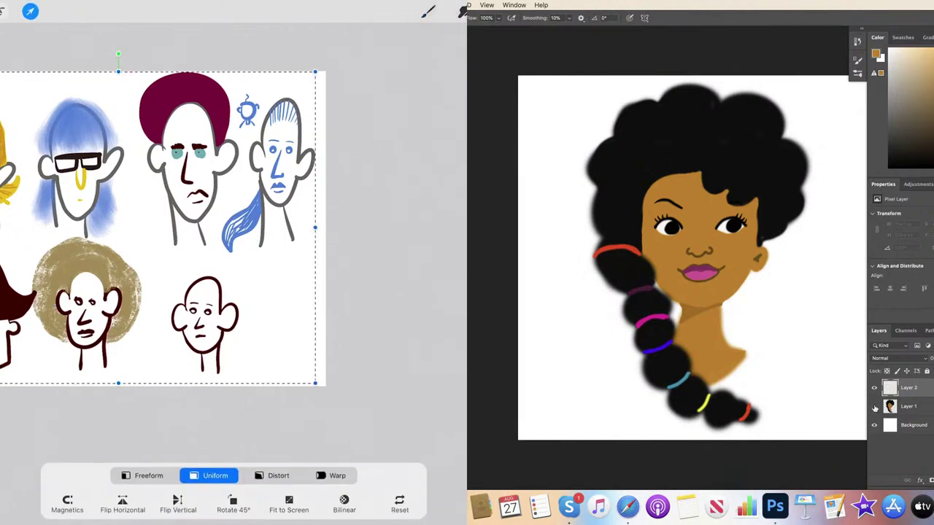
pyautogui.click(873, 406)
pyautogui.click(30, 11)
pyautogui.scroll(5, 248, 306)
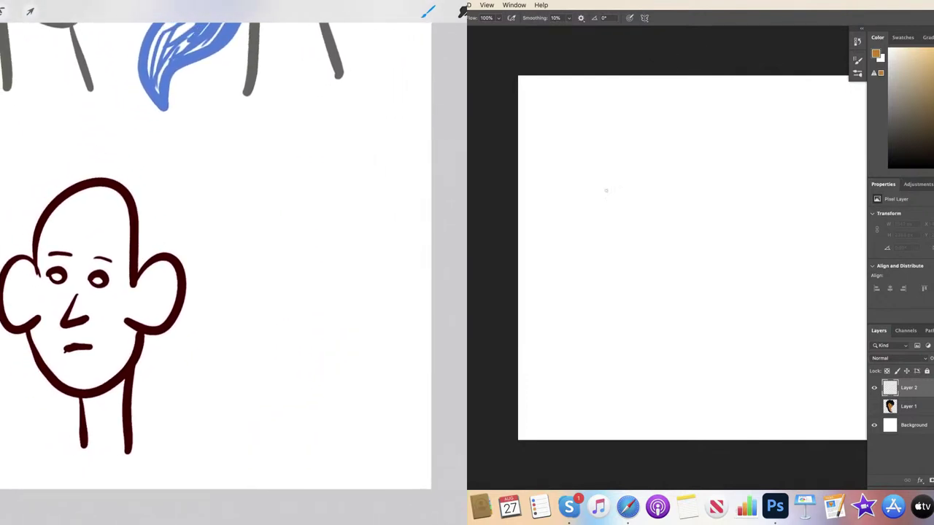
pyautogui.hscroll(-2, 234, 255)
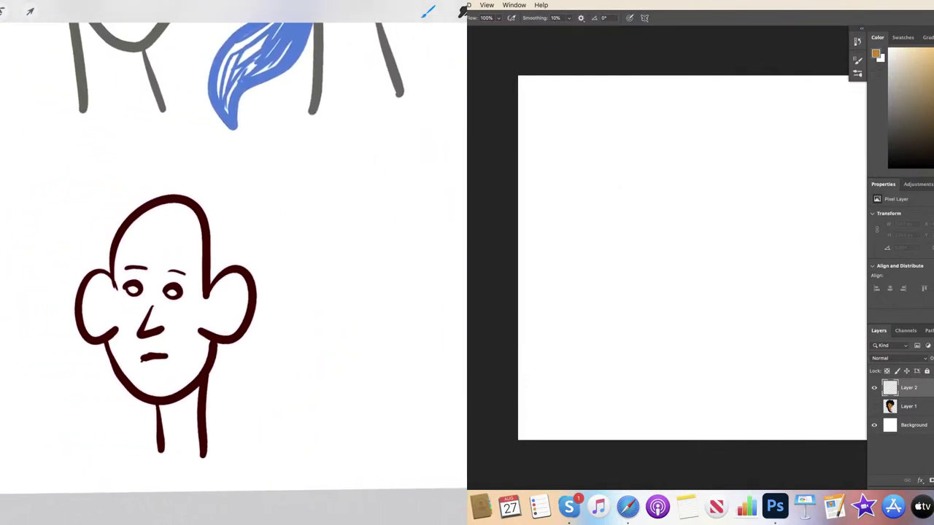
# Step: Outline a left-facing profile with ear and neck in light tan on Layer 2, and paint purple fringed hair on the bald head
pyautogui.click(928, 62)
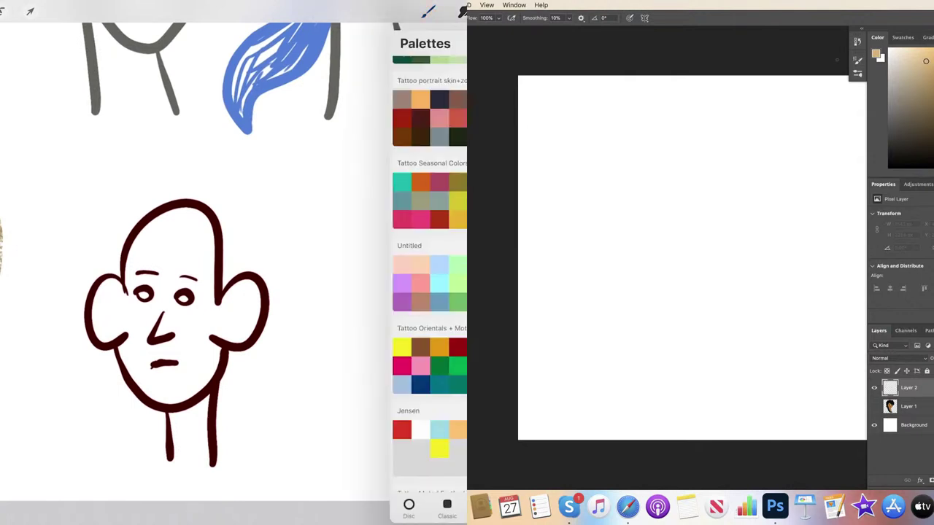
pyautogui.press('v')
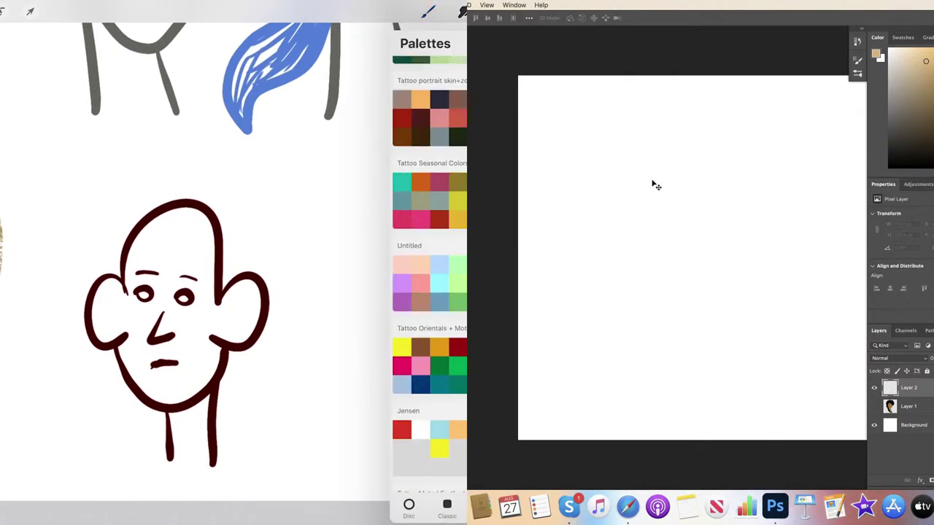
pyautogui.press('b')
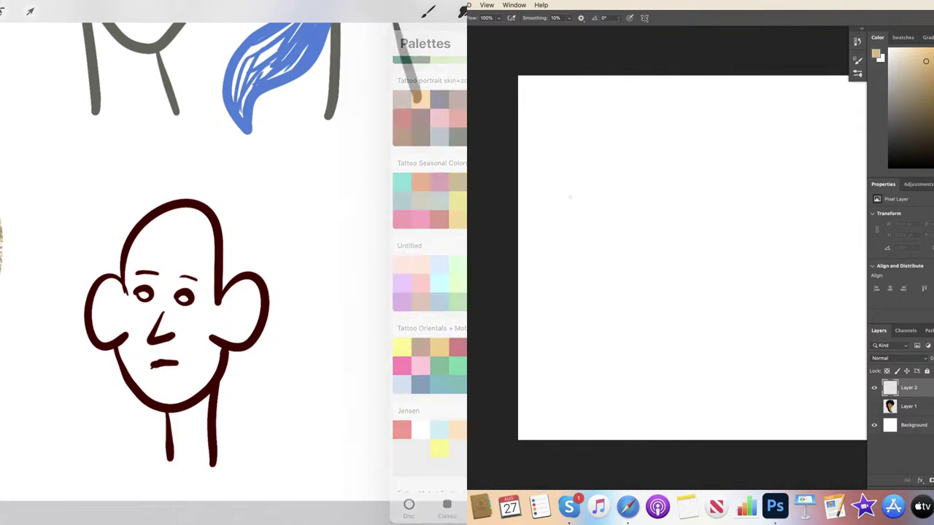
pyautogui.moveTo(680, 160)
pyautogui.mouseDown()
pyautogui.moveTo(658, 232)
pyautogui.moveTo(644, 245)
pyautogui.moveTo(649, 273)
pyautogui.moveTo(663, 300)
pyautogui.moveTo(727, 330)
pyautogui.mouseUp()
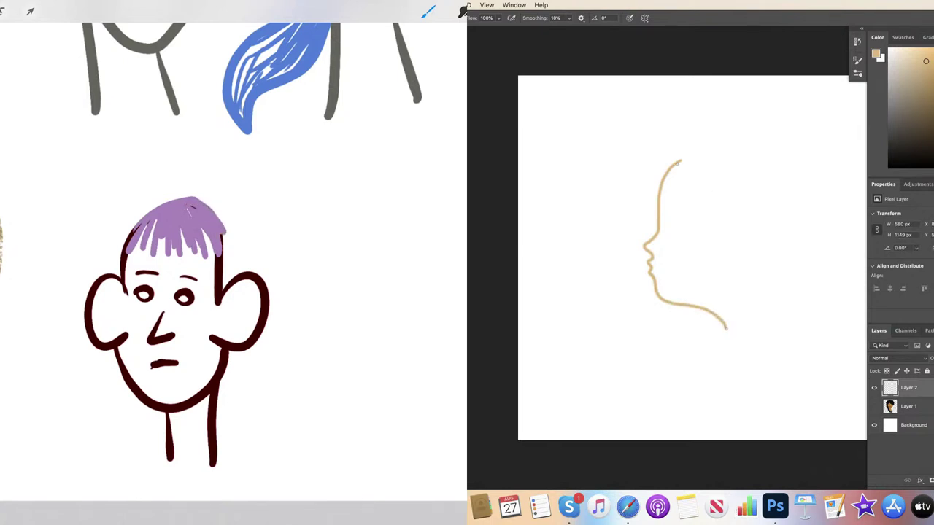
pyautogui.moveTo(691, 177)
pyautogui.mouseDown()
pyautogui.moveTo(711, 248)
pyautogui.moveTo(724, 236)
pyautogui.moveTo(738, 242)
pyautogui.moveTo(736, 264)
pyautogui.moveTo(720, 276)
pyautogui.moveTo(741, 315)
pyautogui.moveTo(726, 340)
pyautogui.mouseUp()
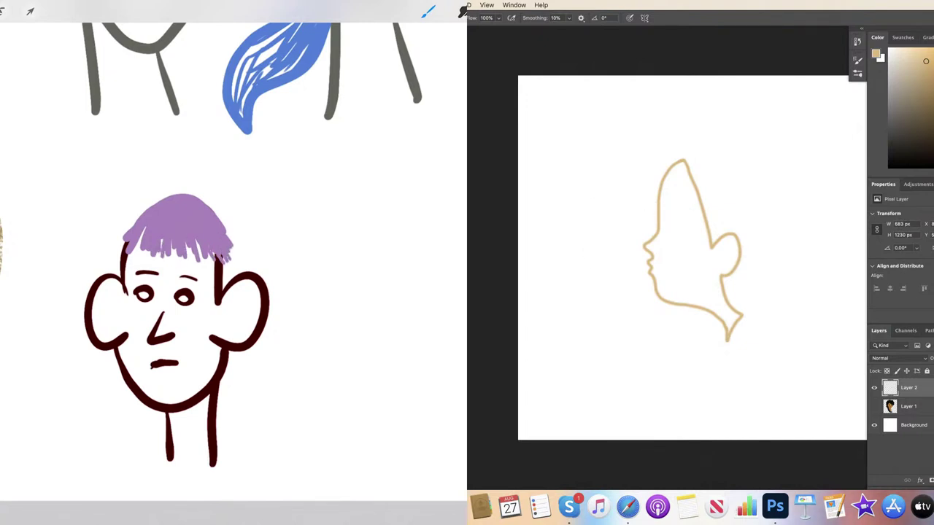
pyautogui.moveTo(143, 252)
pyautogui.mouseDown()
pyautogui.moveTo(131, 235)
pyautogui.moveTo(153, 201)
pyautogui.moveTo(207, 204)
pyautogui.mouseUp()
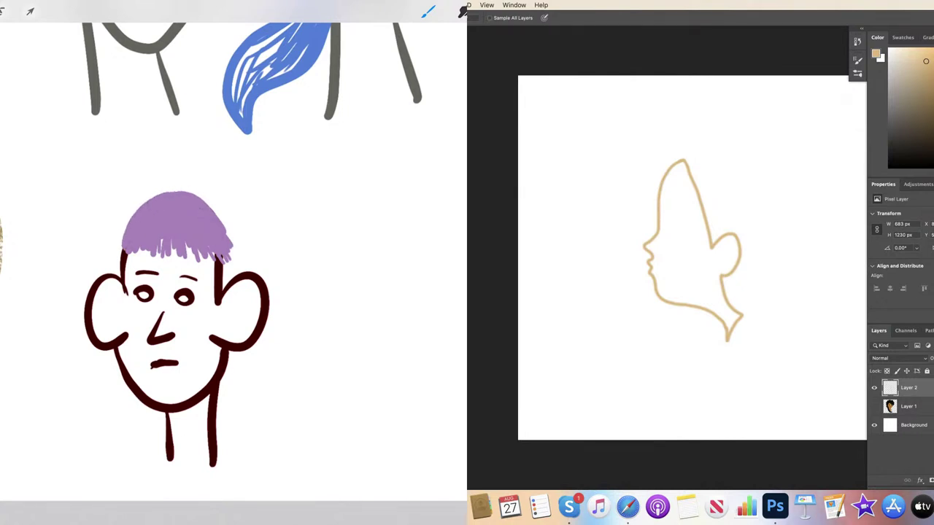
# Step: Fill the profile's face, ear and neck with solid light tan up to the outline
pyautogui.press('b')
pyautogui.moveTo(676, 190)
pyautogui.mouseDown()
pyautogui.moveTo(664, 187)
pyautogui.moveTo(681, 163)
pyautogui.moveTo(686, 184)
pyautogui.moveTo(677, 173)
pyautogui.moveTo(666, 238)
pyautogui.moveTo(662, 187)
pyautogui.moveTo(674, 199)
pyautogui.moveTo(669, 222)
pyautogui.moveTo(682, 188)
pyautogui.moveTo(686, 214)
pyautogui.moveTo(685, 183)
pyautogui.moveTo(695, 207)
pyautogui.moveTo(687, 176)
pyautogui.moveTo(696, 207)
pyautogui.moveTo(690, 181)
pyautogui.moveTo(696, 231)
pyautogui.moveTo(691, 206)
pyautogui.moveTo(679, 257)
pyautogui.mouseUp()
pyautogui.moveTo(683, 207)
pyautogui.mouseDown()
pyautogui.moveTo(666, 260)
pyautogui.moveTo(686, 189)
pyautogui.moveTo(648, 250)
pyautogui.mouseUp()
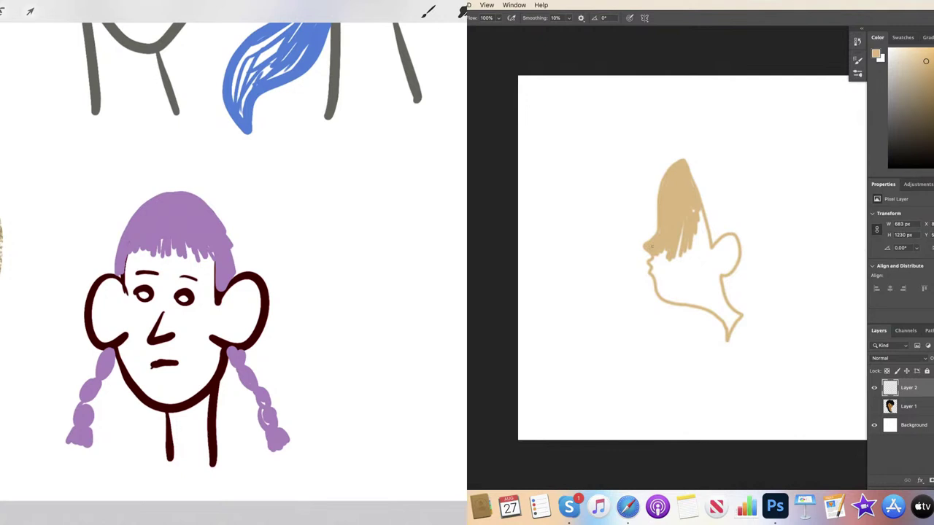
pyautogui.press('Tab')
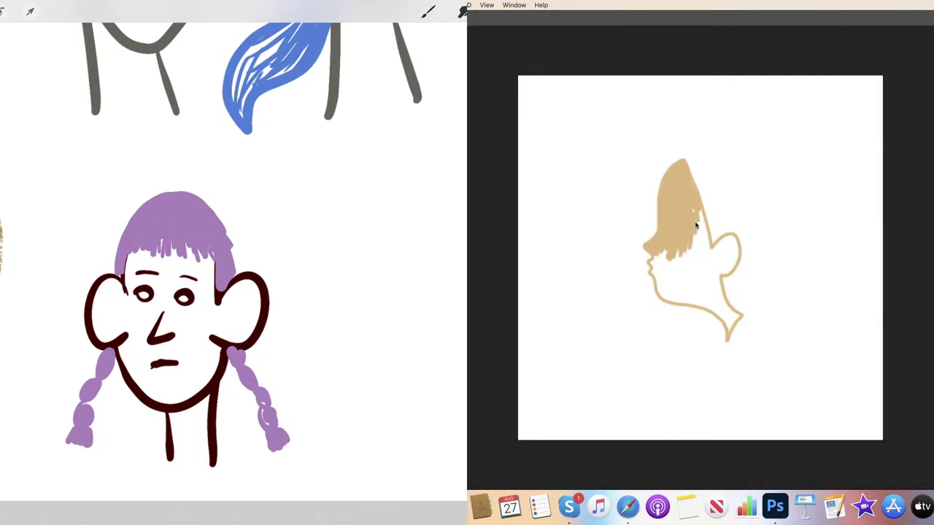
pyautogui.press('Tab')
pyautogui.moveTo(699, 247)
pyautogui.mouseDown()
pyautogui.moveTo(696, 211)
pyautogui.moveTo(708, 242)
pyautogui.moveTo(702, 227)
pyautogui.moveTo(700, 261)
pyautogui.mouseUp()
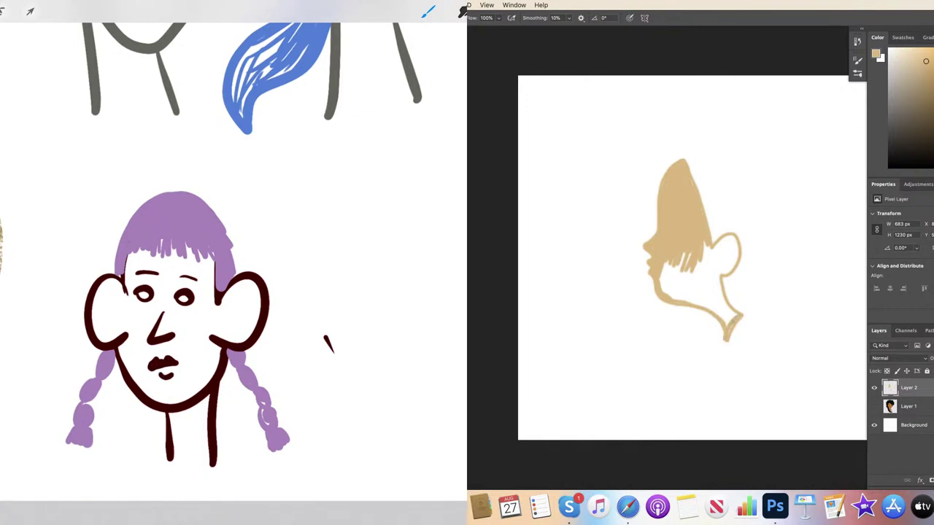
pyautogui.moveTo(710, 253); pyautogui.dragTo(713, 268)
pyautogui.moveTo(672, 268)
pyautogui.mouseDown()
pyautogui.moveTo(668, 289)
pyautogui.moveTo(674, 271)
pyautogui.moveTo(671, 286)
pyautogui.moveTo(693, 305)
pyautogui.moveTo(677, 260)
pyautogui.moveTo(692, 255)
pyautogui.moveTo(689, 291)
pyautogui.moveTo(679, 255)
pyautogui.moveTo(698, 257)
pyautogui.moveTo(700, 238)
pyautogui.moveTo(715, 283)
pyautogui.moveTo(726, 241)
pyautogui.mouseUp()
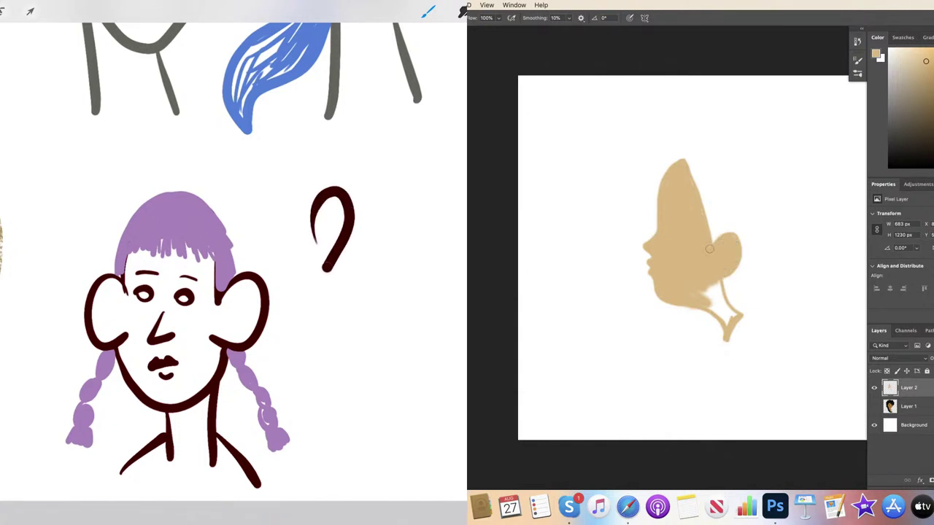
pyautogui.moveTo(719, 273)
pyautogui.mouseDown()
pyautogui.moveTo(704, 296)
pyautogui.moveTo(712, 286)
pyautogui.moveTo(722, 301)
pyautogui.moveTo(713, 285)
pyautogui.moveTo(728, 314)
pyautogui.moveTo(695, 296)
pyautogui.moveTo(736, 318)
pyautogui.mouseUp()
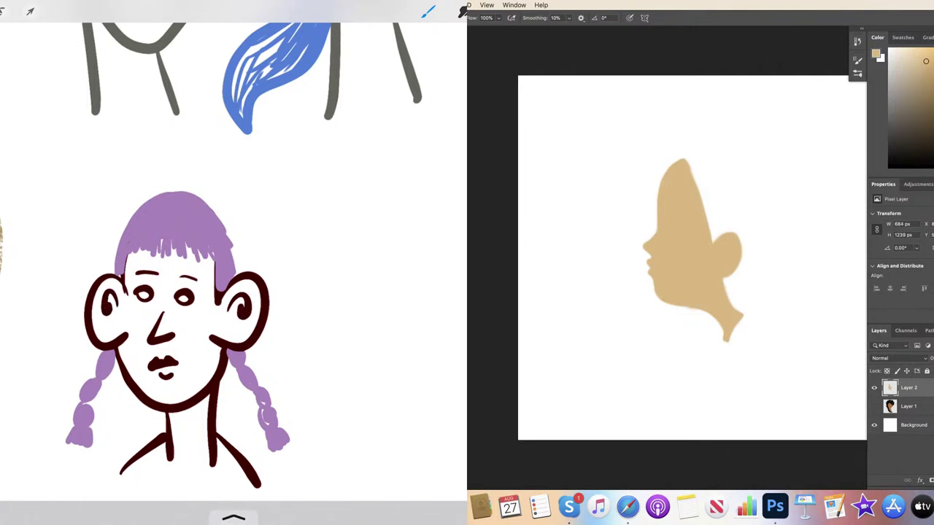
# Step: Move the filled tan profile to the left and slightly down on the canvas, and return to the Brush tool
pyautogui.press('v')
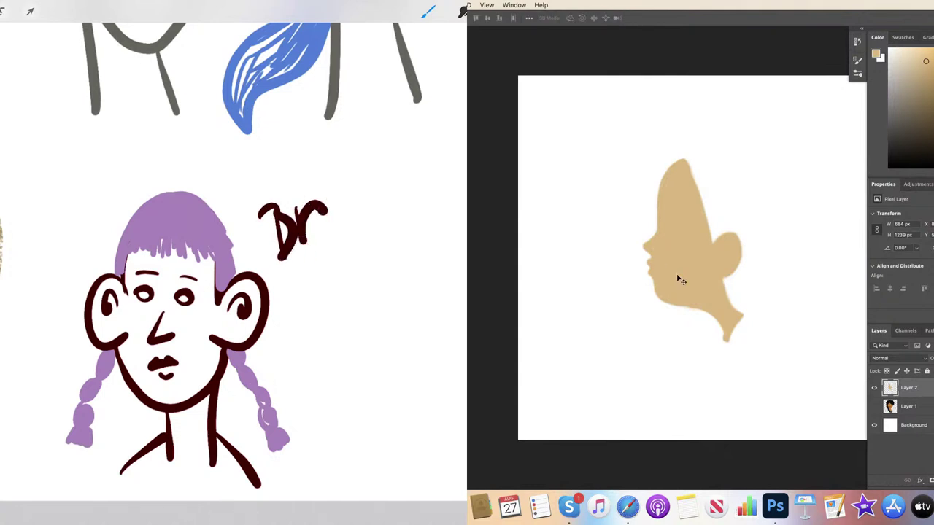
pyautogui.moveTo(688, 297)
pyautogui.mouseDown()
pyautogui.moveTo(631, 291)
pyautogui.moveTo(605, 299)
pyautogui.mouseUp()
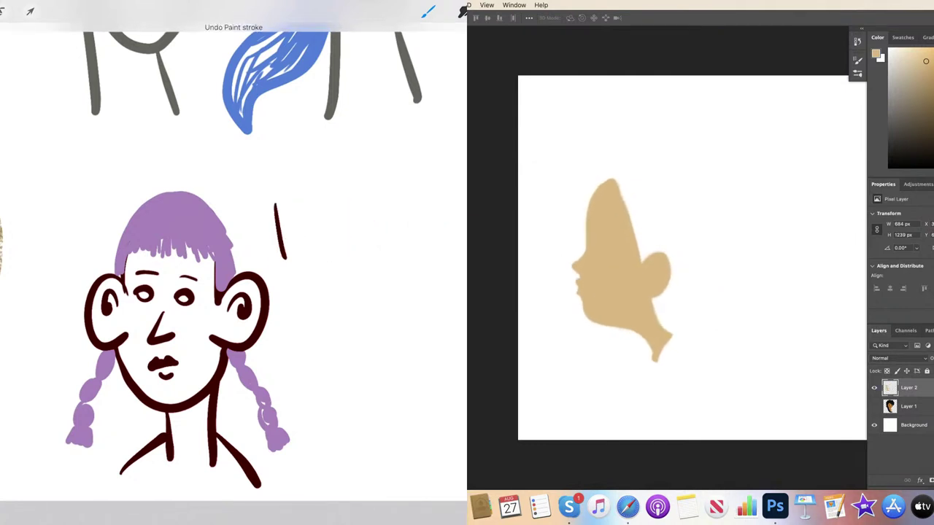
pyautogui.press('b')
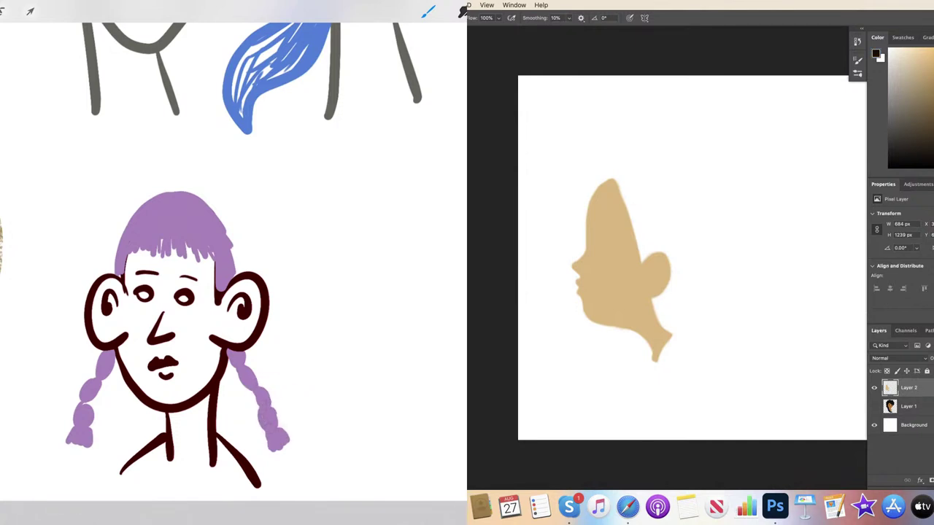
# Step: Outline a large wavy mass of hair in teal, flowing back from the tan profile's forehead and around the ear to the neck
pyautogui.moveTo(933, 156); pyautogui.dragTo(933, 101)
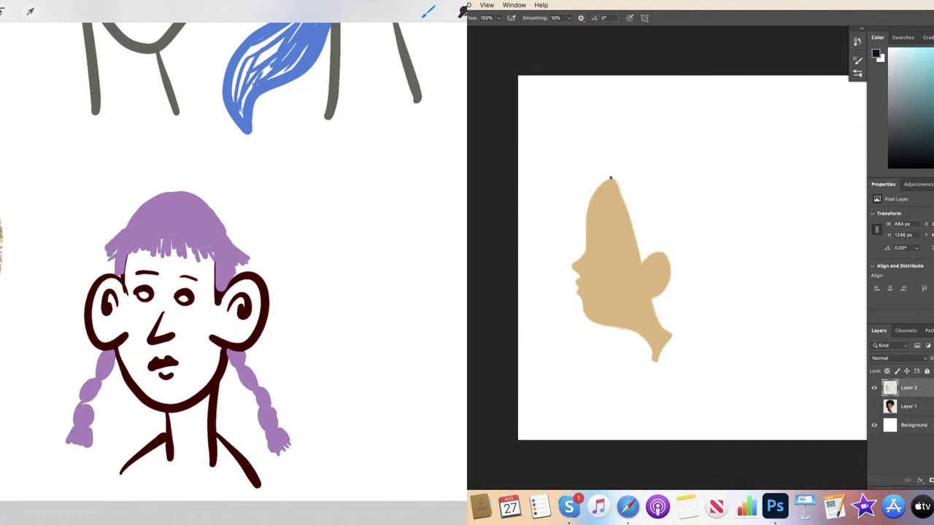
pyautogui.moveTo(610, 176)
pyautogui.mouseDown()
pyautogui.moveTo(666, 166)
pyautogui.moveTo(725, 149)
pyautogui.moveTo(758, 176)
pyautogui.moveTo(815, 160)
pyautogui.moveTo(863, 198)
pyautogui.moveTo(843, 264)
pyautogui.moveTo(793, 288)
pyautogui.moveTo(782, 314)
pyautogui.moveTo(743, 318)
pyautogui.moveTo(709, 342)
pyautogui.moveTo(667, 335)
pyautogui.mouseUp()
pyautogui.moveTo(611, 176)
pyautogui.mouseDown()
pyautogui.moveTo(623, 242)
pyautogui.moveTo(638, 264)
pyautogui.moveTo(660, 249)
pyautogui.moveTo(670, 258)
pyautogui.moveTo(651, 297)
pyautogui.moveTo(665, 330)
pyautogui.mouseUp()
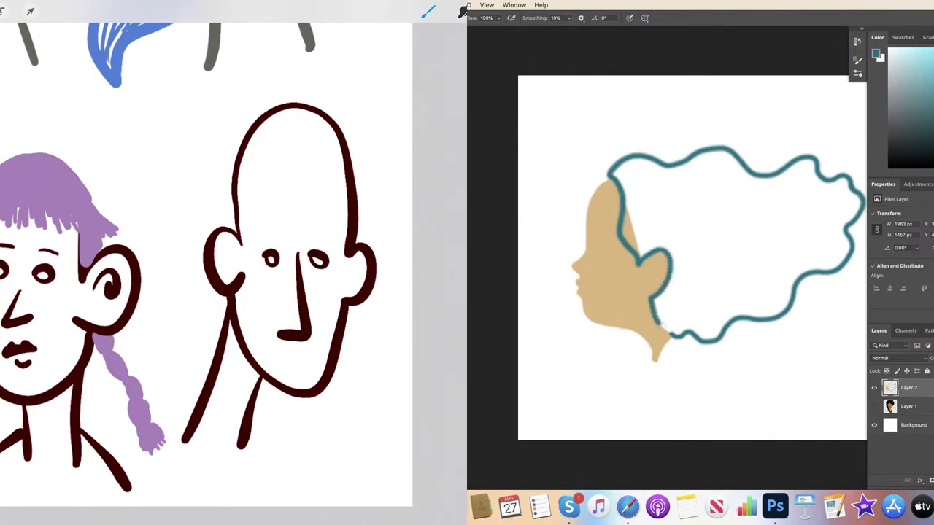
# Step: Fill the wavy hair outline behind the tan profile with solid teal
pyautogui.moveTo(633, 211)
pyautogui.mouseDown()
pyautogui.moveTo(631, 249)
pyautogui.moveTo(639, 212)
pyautogui.moveTo(615, 172)
pyautogui.moveTo(636, 160)
pyautogui.moveTo(647, 162)
pyautogui.moveTo(628, 173)
pyautogui.moveTo(635, 186)
pyautogui.moveTo(649, 172)
pyautogui.moveTo(684, 202)
pyautogui.moveTo(703, 203)
pyautogui.moveTo(714, 191)
pyautogui.moveTo(678, 177)
pyautogui.moveTo(651, 181)
pyautogui.moveTo(665, 171)
pyautogui.mouseUp()
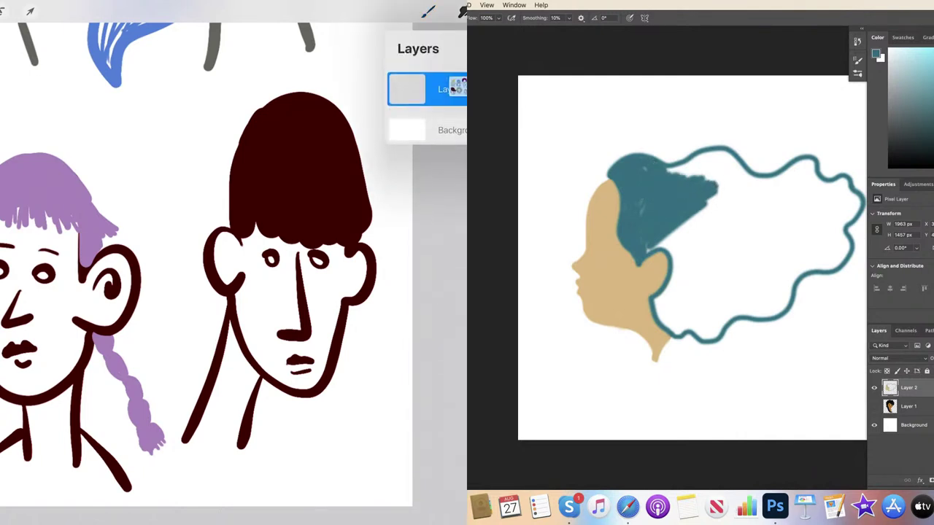
pyautogui.moveTo(648, 246)
pyautogui.mouseDown()
pyautogui.moveTo(660, 244)
pyautogui.moveTo(676, 262)
pyautogui.moveTo(656, 303)
pyautogui.moveTo(679, 333)
pyautogui.moveTo(657, 310)
pyautogui.moveTo(706, 285)
pyautogui.mouseUp()
pyautogui.moveTo(671, 321)
pyautogui.mouseDown()
pyautogui.moveTo(717, 292)
pyautogui.moveTo(683, 273)
pyautogui.moveTo(722, 212)
pyautogui.moveTo(675, 244)
pyautogui.moveTo(718, 198)
pyautogui.moveTo(666, 160)
pyautogui.moveTo(705, 151)
pyautogui.moveTo(776, 168)
pyautogui.moveTo(814, 165)
pyautogui.moveTo(854, 191)
pyautogui.moveTo(859, 218)
pyautogui.moveTo(715, 266)
pyautogui.mouseUp()
pyautogui.moveTo(784, 228)
pyautogui.mouseDown()
pyautogui.moveTo(715, 256)
pyautogui.moveTo(795, 242)
pyautogui.moveTo(709, 298)
pyautogui.mouseUp()
pyautogui.moveTo(758, 272)
pyautogui.mouseDown()
pyautogui.moveTo(690, 324)
pyautogui.moveTo(708, 316)
pyautogui.moveTo(710, 335)
pyautogui.moveTo(760, 277)
pyautogui.moveTo(718, 312)
pyautogui.mouseUp()
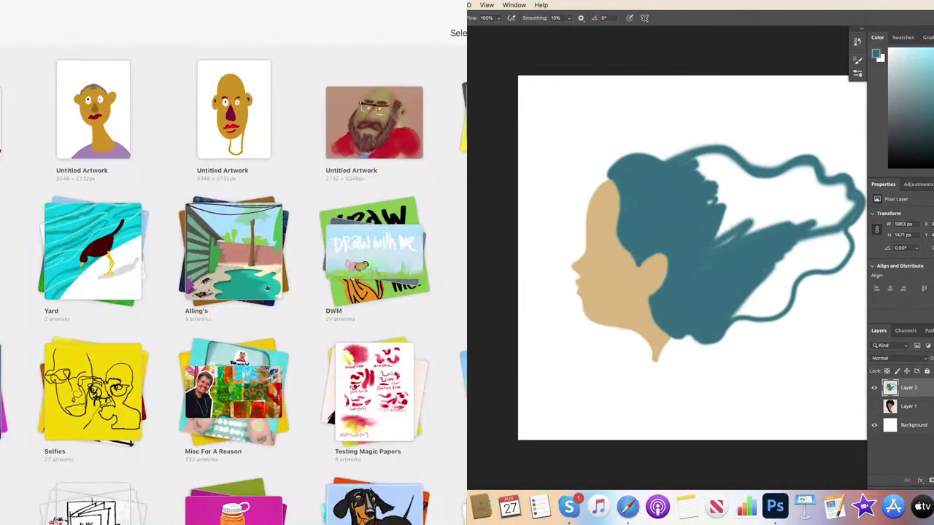
pyautogui.moveTo(718, 242)
pyautogui.mouseDown()
pyautogui.moveTo(707, 213)
pyautogui.moveTo(729, 196)
pyautogui.moveTo(685, 162)
pyautogui.moveTo(676, 170)
pyautogui.moveTo(732, 187)
pyautogui.mouseUp()
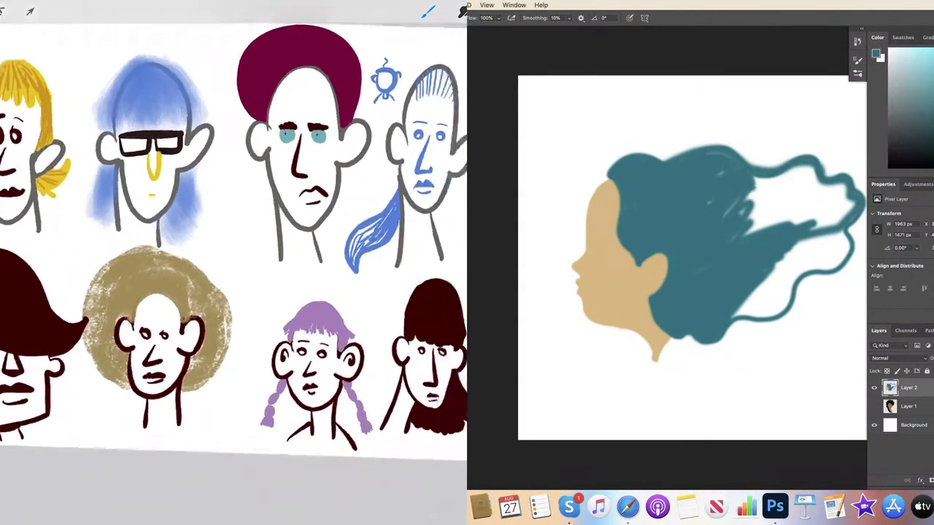
pyautogui.moveTo(724, 195)
pyautogui.mouseDown()
pyautogui.moveTo(762, 219)
pyautogui.moveTo(806, 196)
pyautogui.moveTo(802, 182)
pyautogui.moveTo(746, 198)
pyautogui.moveTo(805, 193)
pyautogui.moveTo(825, 175)
pyautogui.moveTo(846, 208)
pyautogui.moveTo(732, 229)
pyautogui.mouseUp()
pyautogui.click(51, 123)
pyautogui.moveTo(808, 239)
pyautogui.mouseDown()
pyautogui.moveTo(746, 315)
pyautogui.moveTo(779, 293)
pyautogui.moveTo(769, 314)
pyautogui.moveTo(800, 262)
pyautogui.moveTo(834, 255)
pyautogui.moveTo(820, 266)
pyautogui.moveTo(840, 248)
pyautogui.mouseUp()
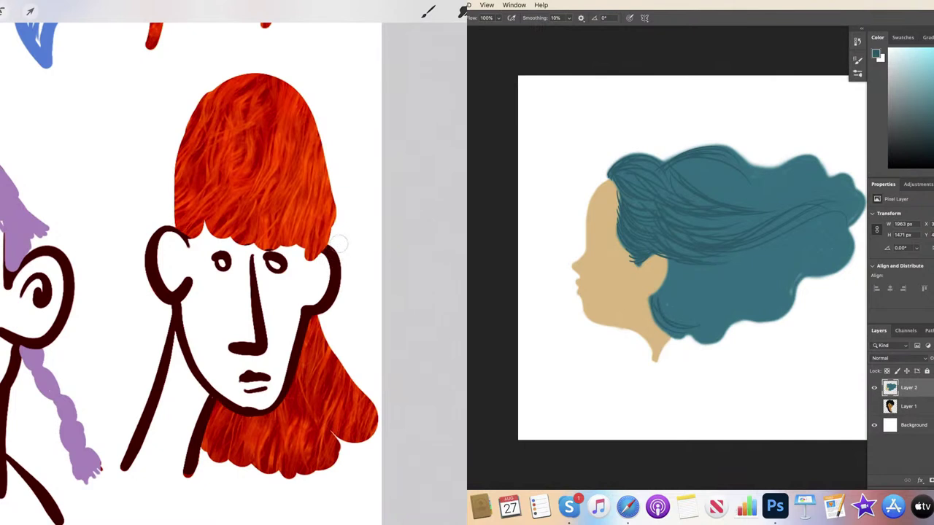
# Step: Draw darker teal strands along the lower edge of the profile's hair, and slightly nudge the red-haired portrait's layer
pyautogui.moveTo(648, 296)
pyautogui.mouseDown()
pyautogui.moveTo(676, 343)
pyautogui.moveTo(700, 345)
pyautogui.mouseUp()
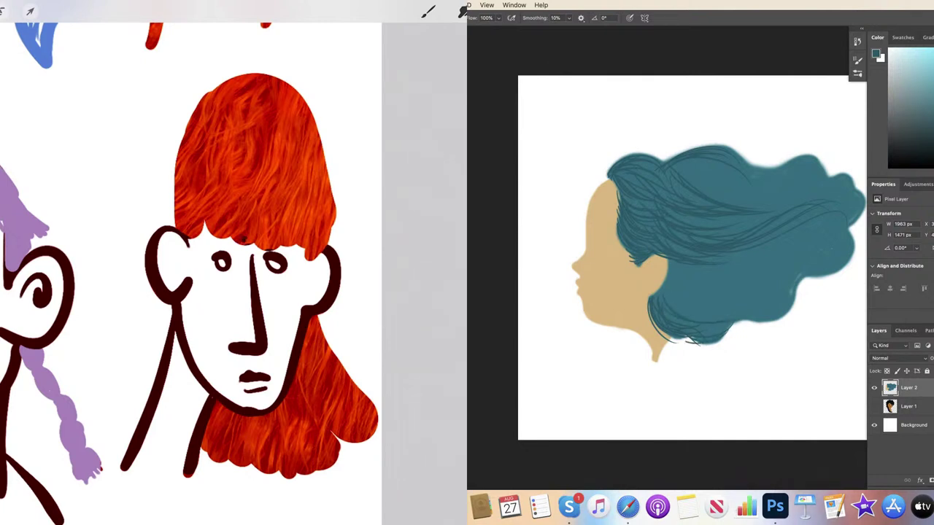
pyautogui.hotkey('ctrl', 'z')
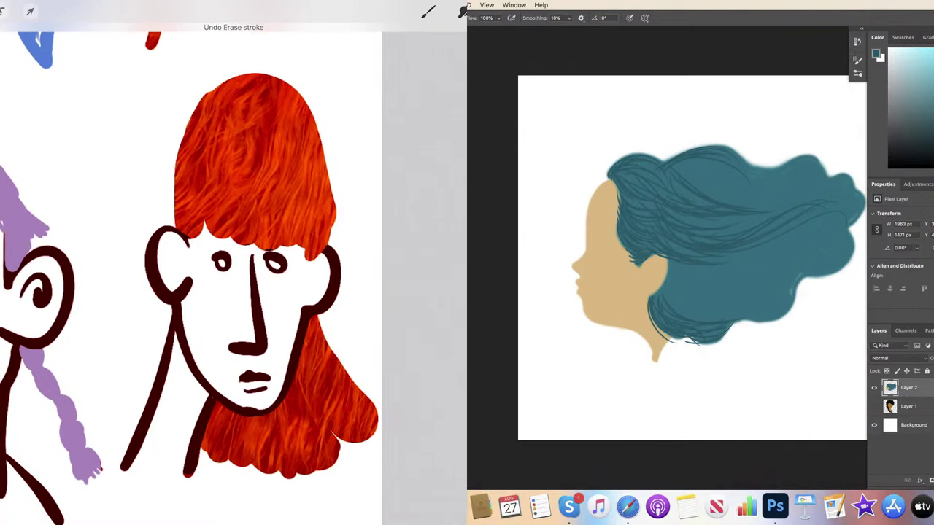
pyautogui.click(30, 11)
pyautogui.moveTo(241, 250); pyautogui.dragTo(243, 253)
pyautogui.moveTo(734, 322); pyautogui.dragTo(796, 299)
pyautogui.moveTo(243, 254); pyautogui.dragTo(242, 251)
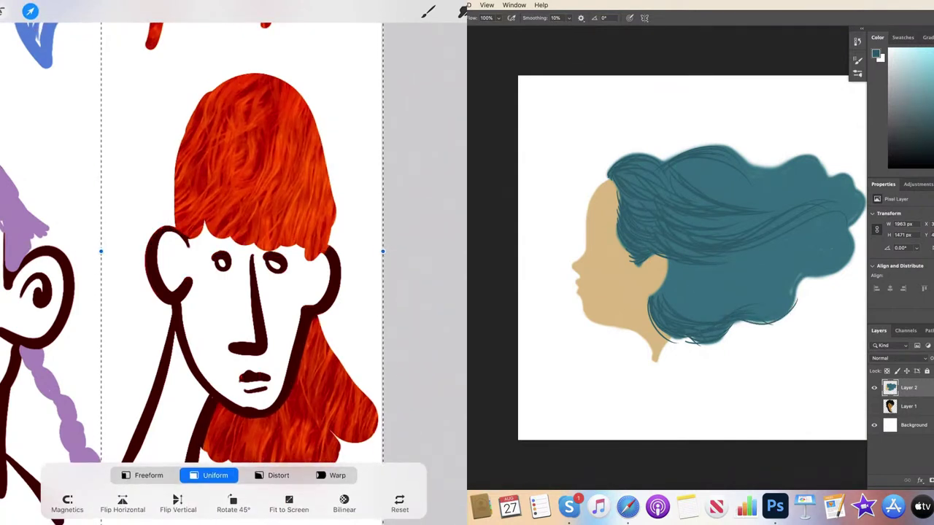
pyautogui.click(30, 11)
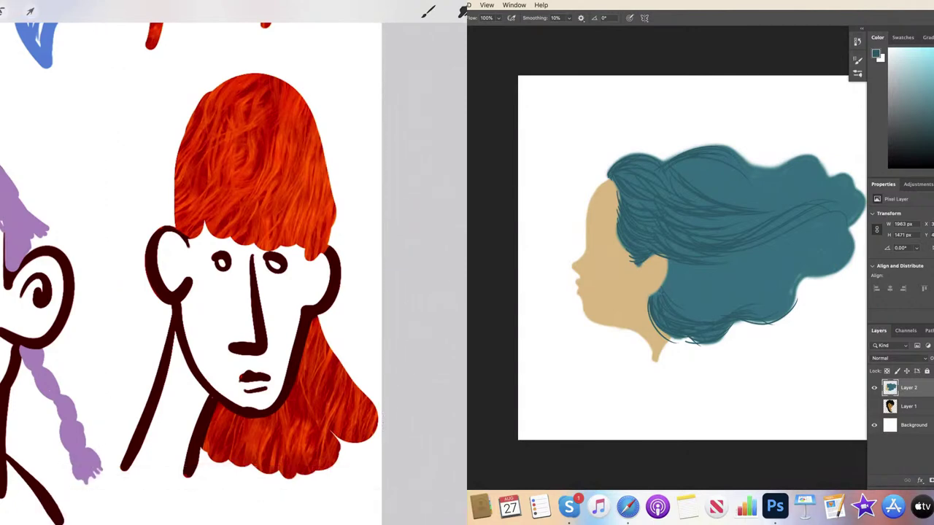
# Step: Scale the sheet of drawn portraits down uniformly, leaving empty canvas space beside and below them
pyautogui.scroll(-10, 191, 263)
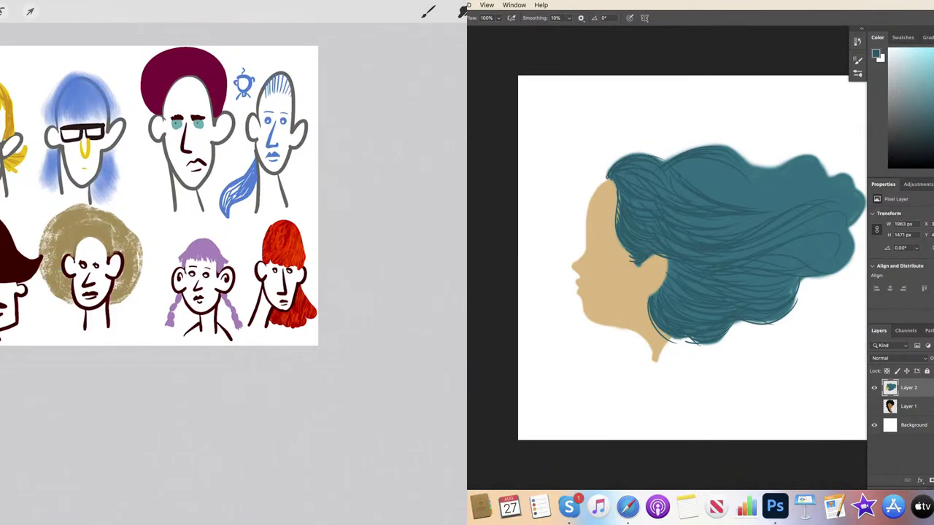
pyautogui.click(438, 118)
pyautogui.click(30, 12)
pyautogui.moveTo(316, 343); pyautogui.dragTo(208, 258)
pyautogui.moveTo(110, 160)
pyautogui.mouseDown()
pyautogui.moveTo(86, 162)
pyautogui.moveTo(94, 149)
pyautogui.moveTo(95, 165)
pyautogui.mouseUp()
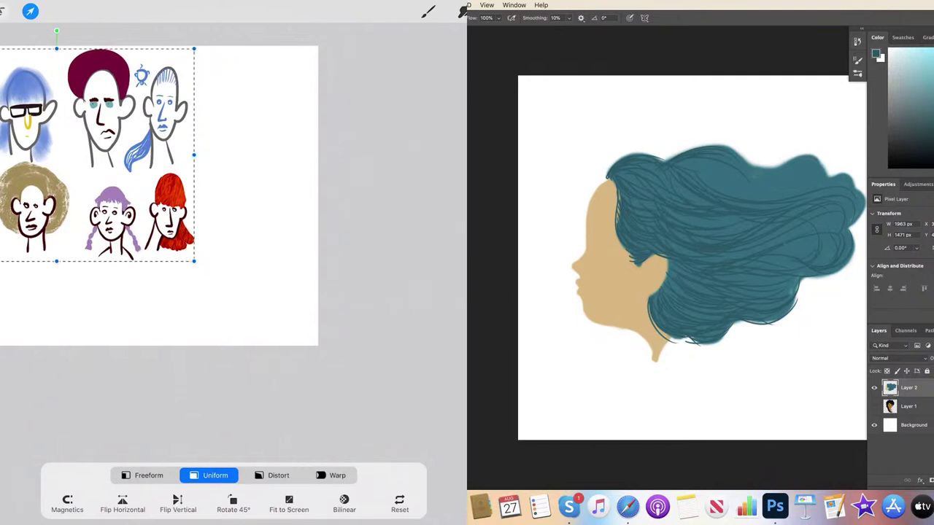
pyautogui.click(30, 11)
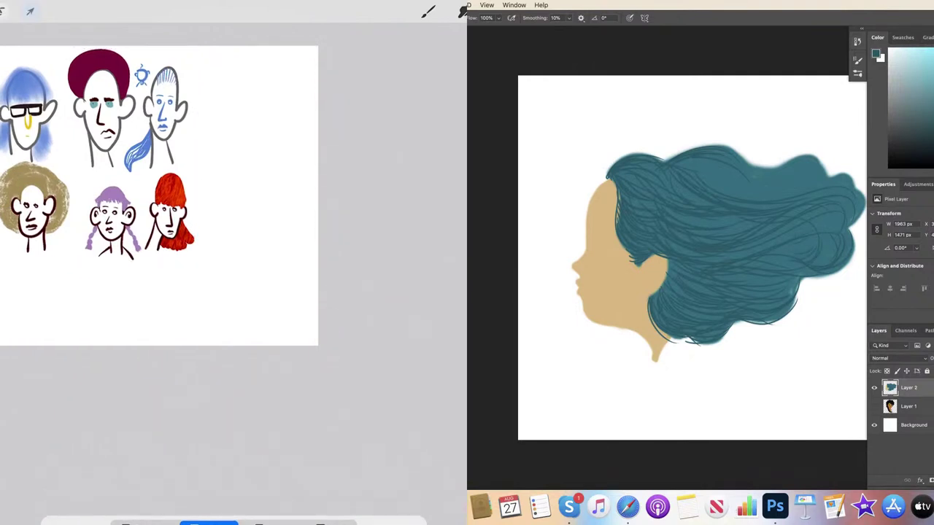
# Step: Draw a new head outline with two ears and a neck in thick dark brown strokes on the empty canvas area
pyautogui.scroll(5, 234, 273)
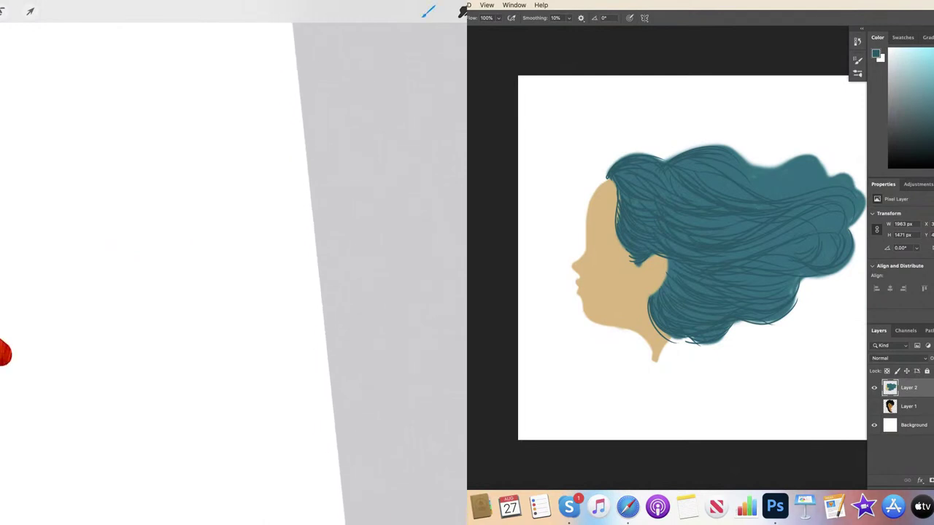
pyautogui.moveTo(120, 162)
pyautogui.mouseDown()
pyautogui.moveTo(102, 256)
pyautogui.moveTo(132, 237)
pyautogui.mouseUp()
pyautogui.moveTo(125, 194)
pyautogui.mouseDown()
pyautogui.moveTo(186, 70)
pyautogui.moveTo(237, 194)
pyautogui.moveTo(290, 182)
pyautogui.moveTo(251, 251)
pyautogui.moveTo(211, 368)
pyautogui.moveTo(125, 241)
pyautogui.moveTo(119, 414)
pyautogui.mouseUp()
pyautogui.moveTo(208, 372)
pyautogui.mouseDown()
pyautogui.moveTo(168, 448)
pyautogui.moveTo(130, 398)
pyautogui.mouseUp()
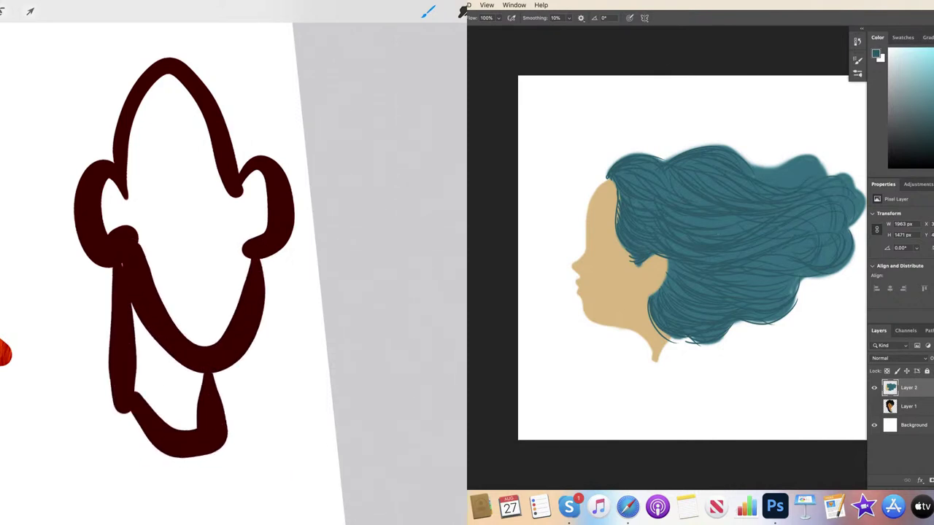
# Step: Choose a medium blue from the palettes and paint a solid cap of fringed hair on the new head
pyautogui.click(462, 11)
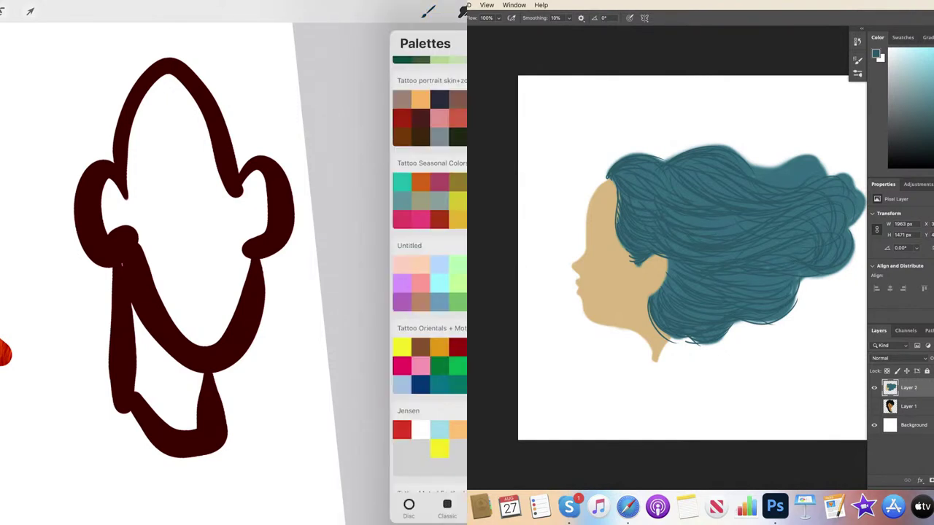
pyautogui.click(428, 11)
pyautogui.moveTo(153, 68)
pyautogui.mouseDown()
pyautogui.moveTo(130, 161)
pyautogui.moveTo(146, 115)
pyautogui.moveTo(157, 166)
pyautogui.moveTo(202, 160)
pyautogui.moveTo(201, 110)
pyautogui.moveTo(218, 150)
pyautogui.moveTo(233, 117)
pyautogui.moveTo(237, 131)
pyautogui.moveTo(244, 120)
pyautogui.moveTo(111, 121)
pyautogui.moveTo(155, 64)
pyautogui.moveTo(166, 64)
pyautogui.moveTo(110, 144)
pyautogui.mouseUp()
pyautogui.moveTo(166, 54); pyautogui.dragTo(188, 77)
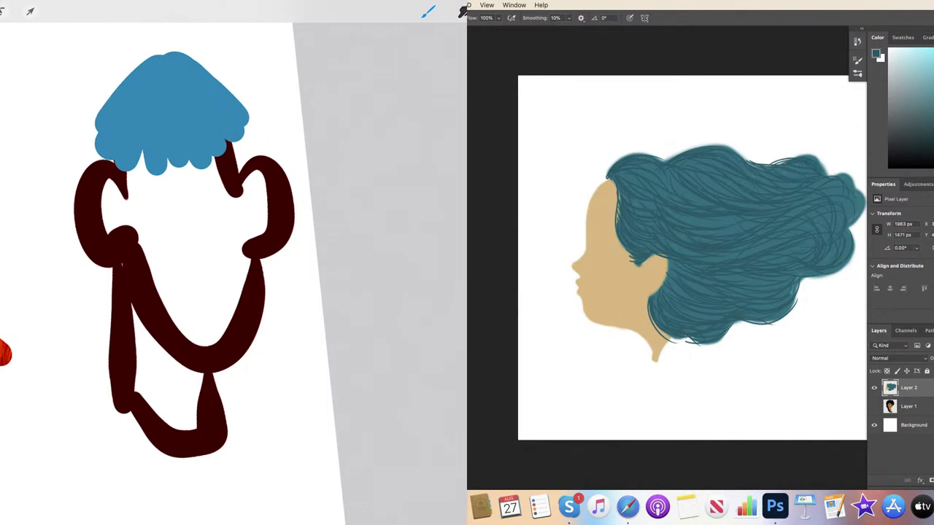
# Step: Place the portraits layer above the empty layer
pyautogui.press('l')
pyautogui.moveTo(434, 118); pyautogui.dragTo(434, 83)
pyautogui.press('e')
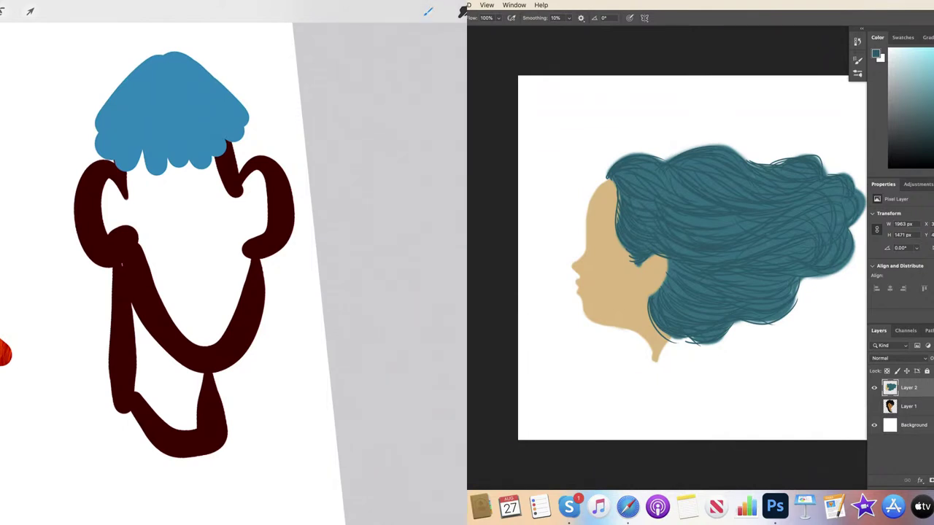
pyautogui.moveTo(95, 272)
pyautogui.mouseDown()
pyautogui.moveTo(33, 277)
pyautogui.moveTo(116, 338)
pyautogui.mouseUp()
pyautogui.moveTo(95, 274)
pyautogui.mouseDown()
pyautogui.moveTo(107, 271)
pyautogui.moveTo(113, 307)
pyautogui.moveTo(112, 275)
pyautogui.mouseUp()
pyautogui.hotkey('ctrl', 'z')
pyautogui.hotkey('ctrl', 'z')
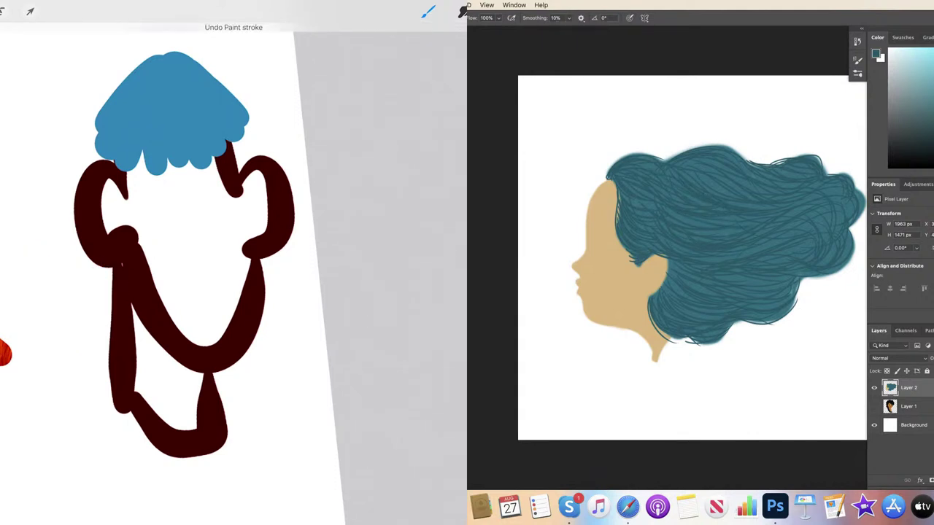
# Step: Paint blue hair on both sides of the new head's neck, on the layer beneath the portraits
pyautogui.press('l')
pyautogui.click(438, 118)
pyautogui.press('l')
pyautogui.moveTo(95, 271)
pyautogui.mouseDown()
pyautogui.moveTo(71, 340)
pyautogui.moveTo(113, 282)
pyautogui.moveTo(73, 299)
pyautogui.moveTo(91, 313)
pyautogui.mouseUp()
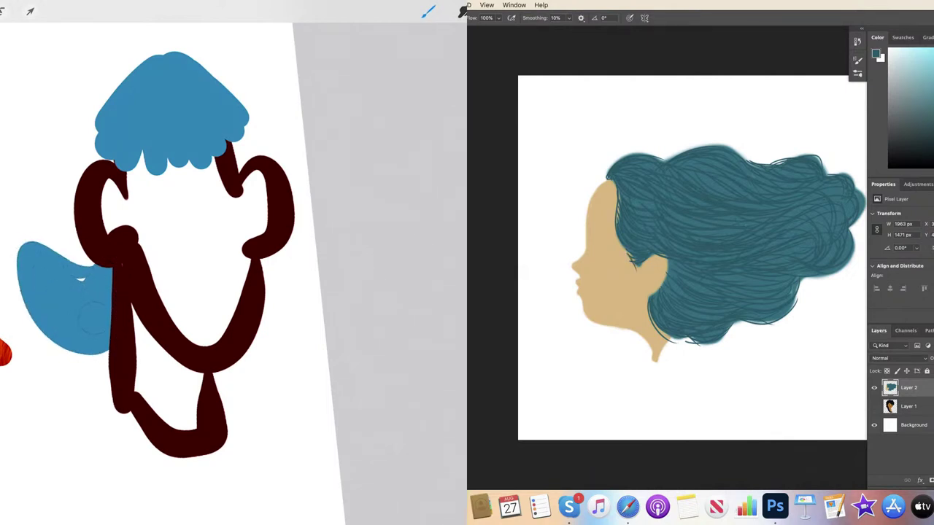
pyautogui.moveTo(261, 260)
pyautogui.mouseDown()
pyautogui.moveTo(278, 397)
pyautogui.moveTo(253, 375)
pyautogui.moveTo(251, 343)
pyautogui.mouseUp()
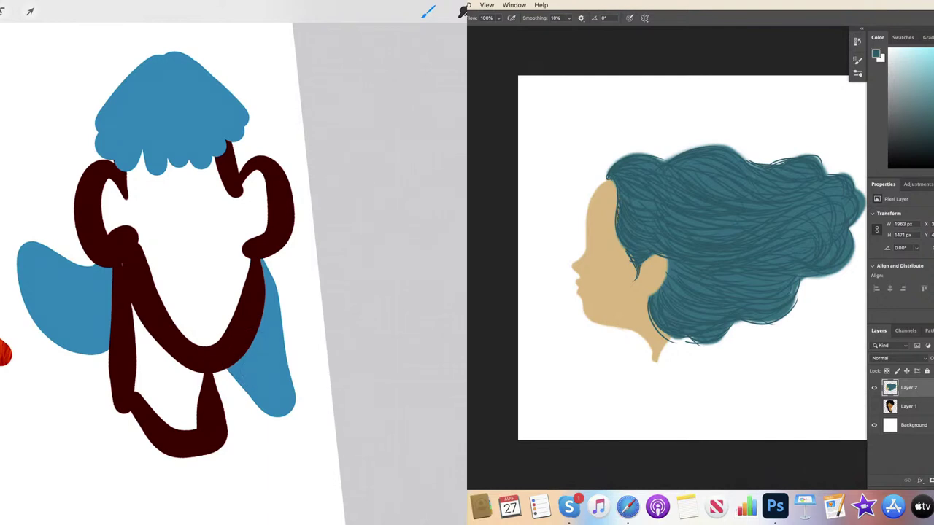
# Step: Merge the layer with the blue side hair and the portraits layer into one
pyautogui.click(464, 10)
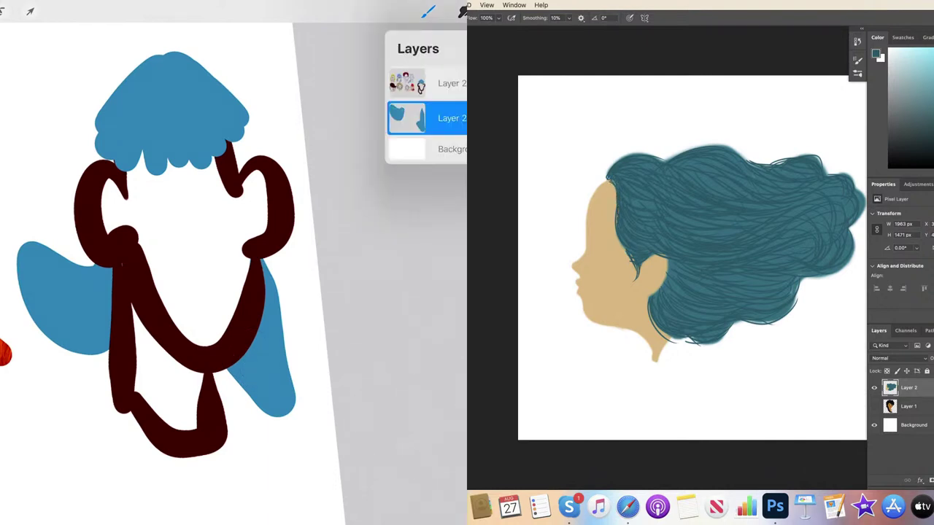
pyautogui.click(407, 118)
pyautogui.click(344, 212)
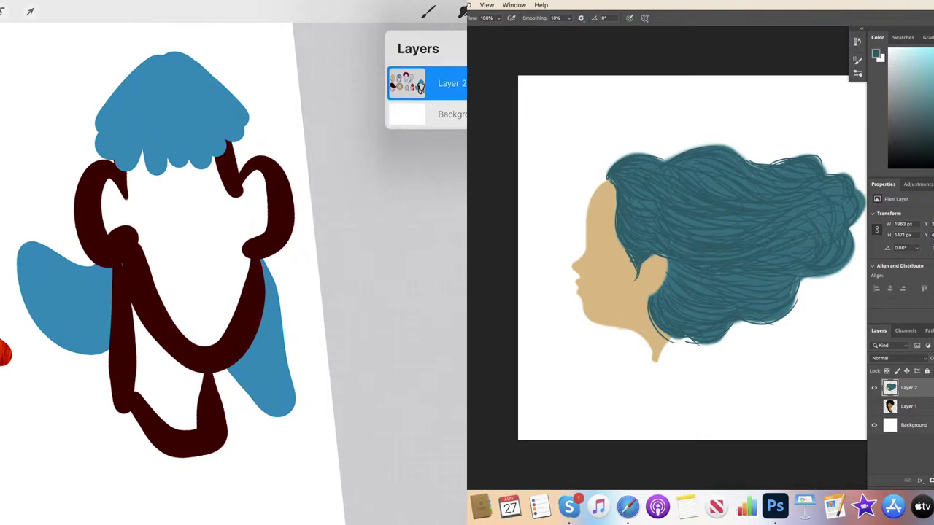
# Step: Add ragged tufts around the blue fringe, and draw dark teal strands along the lower edge of the profile's hair
pyautogui.click(428, 11)
pyautogui.moveTo(223, 171)
pyautogui.mouseDown()
pyautogui.moveTo(241, 146)
pyautogui.moveTo(252, 157)
pyautogui.moveTo(259, 142)
pyautogui.moveTo(252, 130)
pyautogui.mouseUp()
pyautogui.moveTo(104, 147); pyautogui.dragTo(94, 157)
pyautogui.moveTo(800, 287)
pyautogui.mouseDown()
pyautogui.moveTo(788, 311)
pyautogui.moveTo(744, 330)
pyautogui.mouseUp()
pyautogui.moveTo(250, 130)
pyautogui.mouseDown()
pyautogui.moveTo(266, 142)
pyautogui.moveTo(263, 134)
pyautogui.moveTo(258, 152)
pyautogui.mouseUp()
pyautogui.moveTo(732, 323); pyautogui.dragTo(755, 328)
pyautogui.moveTo(258, 152); pyautogui.dragTo(254, 165)
pyautogui.moveTo(732, 324); pyautogui.dragTo(767, 328)
pyautogui.moveTo(255, 166); pyautogui.dragTo(249, 172)
pyautogui.moveTo(733, 322); pyautogui.dragTo(757, 328)
pyautogui.moveTo(213, 177); pyautogui.dragTo(235, 156)
pyautogui.moveTo(156, 173); pyautogui.dragTo(145, 181)
pyautogui.moveTo(653, 327); pyautogui.dragTo(701, 342)
pyautogui.moveTo(146, 181); pyautogui.dragTo(139, 160)
pyautogui.moveTo(658, 328); pyautogui.dragTo(696, 345)
pyautogui.moveTo(115, 162)
pyautogui.mouseDown()
pyautogui.moveTo(108, 180)
pyautogui.moveTo(93, 165)
pyautogui.mouseUp()
pyautogui.moveTo(96, 135)
pyautogui.mouseDown()
pyautogui.moveTo(83, 154)
pyautogui.moveTo(93, 124)
pyautogui.mouseUp()
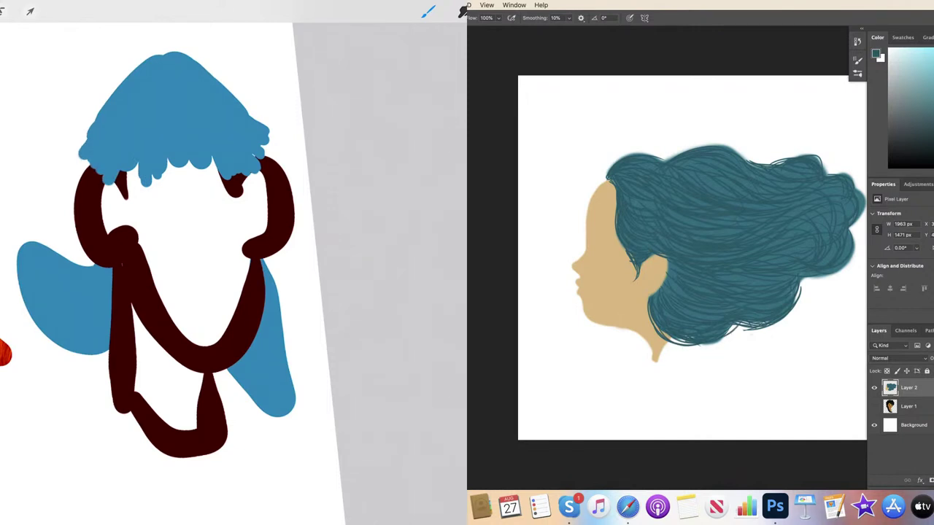
# Step: Widen the blue hair on both sides of the neck with rounded, ragged ends
pyautogui.moveTo(290, 399); pyautogui.dragTo(314, 369)
pyautogui.moveTo(283, 315); pyautogui.dragTo(312, 381)
pyautogui.moveTo(22, 305)
pyautogui.mouseDown()
pyautogui.moveTo(6, 248)
pyautogui.moveTo(18, 223)
pyautogui.mouseUp()
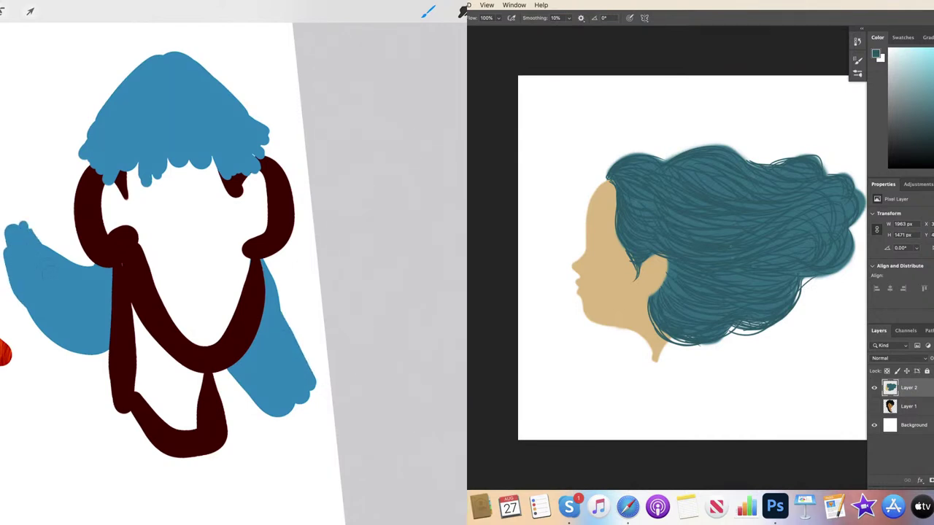
pyautogui.moveTo(9, 280); pyautogui.dragTo(29, 331)
pyautogui.moveTo(299, 319); pyautogui.dragTo(315, 386)
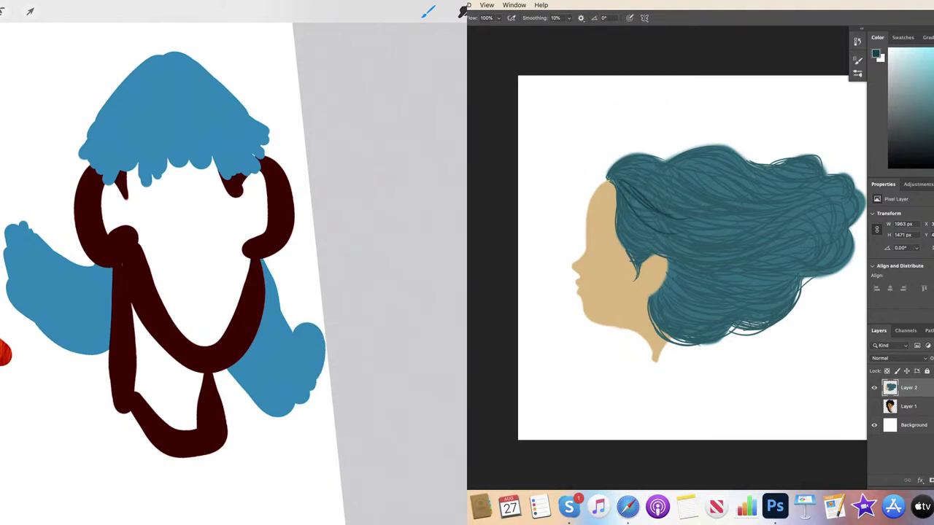
pyautogui.moveTo(88, 238)
pyautogui.mouseDown()
pyautogui.moveTo(36, 321)
pyautogui.moveTo(94, 250)
pyautogui.mouseUp()
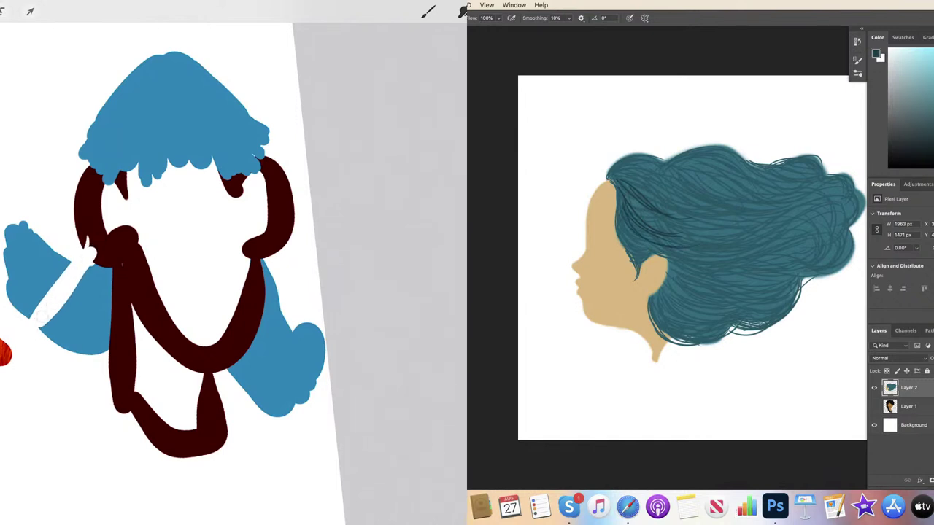
pyautogui.moveTo(27, 318); pyautogui.dragTo(23, 236)
pyautogui.hotkey('ctrl', 'z')
pyautogui.hotkey('ctrl', 'z')
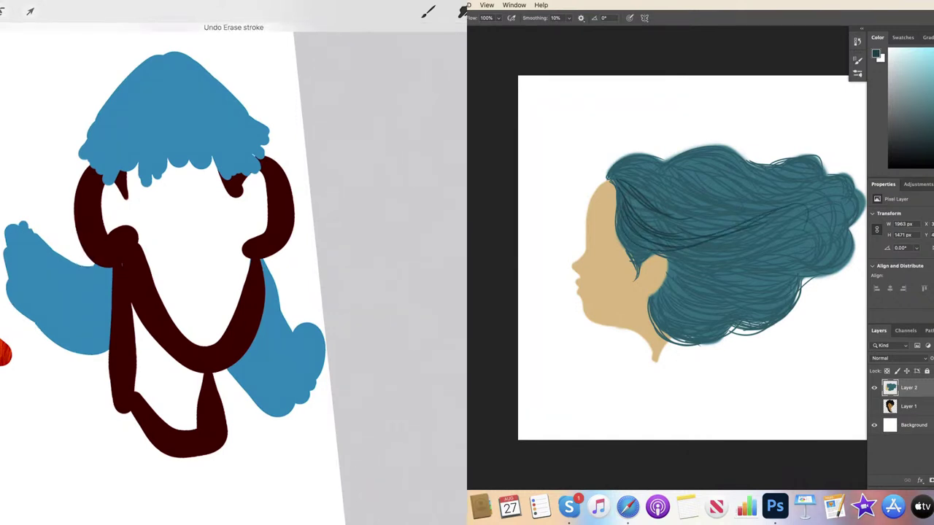
# Step: Reshape the blue hair left of the neck into an upturned lock with a rounded lobe below
pyautogui.press('l')
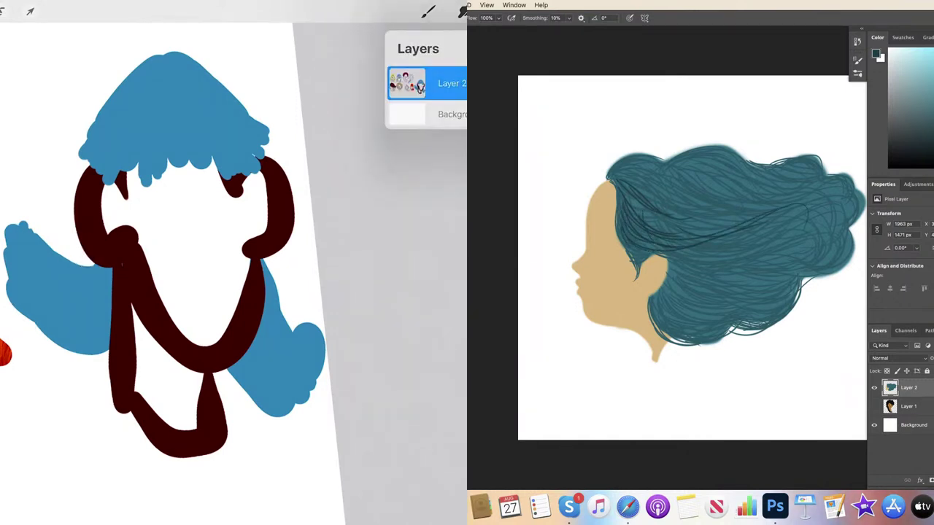
pyautogui.press('l')
pyautogui.moveTo(89, 267)
pyautogui.mouseDown()
pyautogui.moveTo(41, 302)
pyautogui.moveTo(9, 229)
pyautogui.moveTo(58, 287)
pyautogui.moveTo(20, 232)
pyautogui.moveTo(45, 278)
pyautogui.moveTo(40, 254)
pyautogui.moveTo(60, 261)
pyautogui.moveTo(37, 266)
pyautogui.moveTo(51, 271)
pyautogui.mouseUp()
pyautogui.click(427, 11)
pyautogui.moveTo(12, 221); pyautogui.dragTo(21, 291)
pyautogui.moveTo(15, 292)
pyautogui.mouseDown()
pyautogui.moveTo(40, 348)
pyautogui.moveTo(59, 346)
pyautogui.moveTo(57, 379)
pyautogui.moveTo(64, 361)
pyautogui.moveTo(38, 366)
pyautogui.moveTo(57, 374)
pyautogui.moveTo(91, 337)
pyautogui.moveTo(22, 279)
pyautogui.moveTo(69, 308)
pyautogui.moveTo(82, 284)
pyautogui.mouseUp()
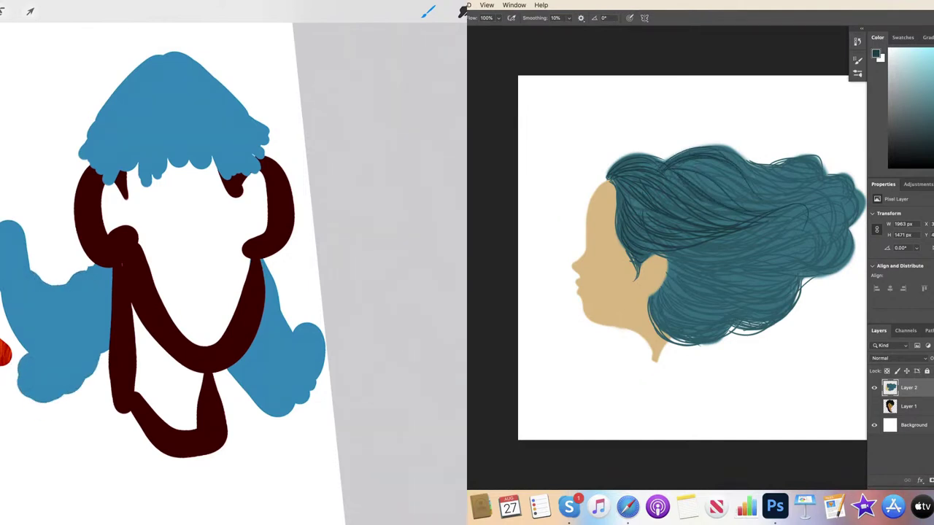
# Step: Draw very dark teal strands sweeping back through the upper part of the profile's hair
pyautogui.scroll(-2, 238, 288)
pyautogui.moveTo(685, 161); pyautogui.dragTo(782, 203)
pyautogui.moveTo(706, 166); pyautogui.dragTo(795, 202)
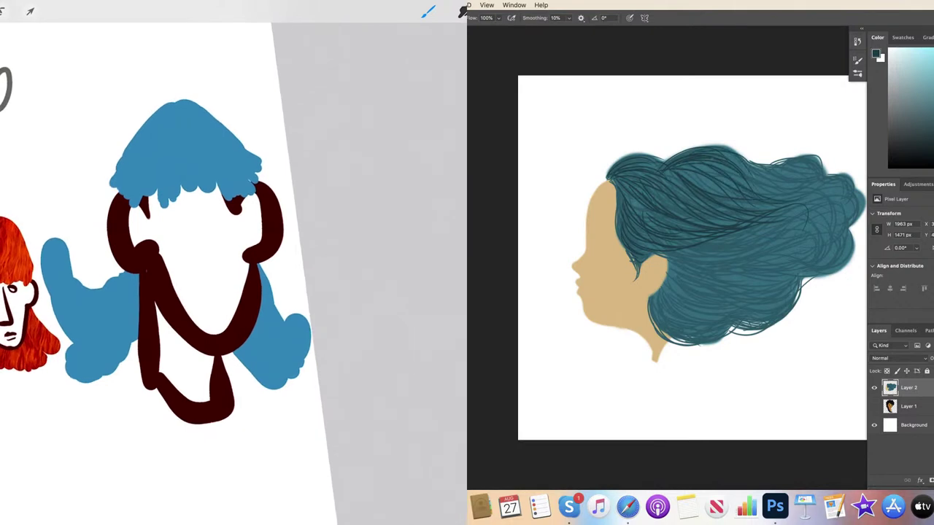
pyautogui.moveTo(747, 180); pyautogui.dragTo(796, 198)
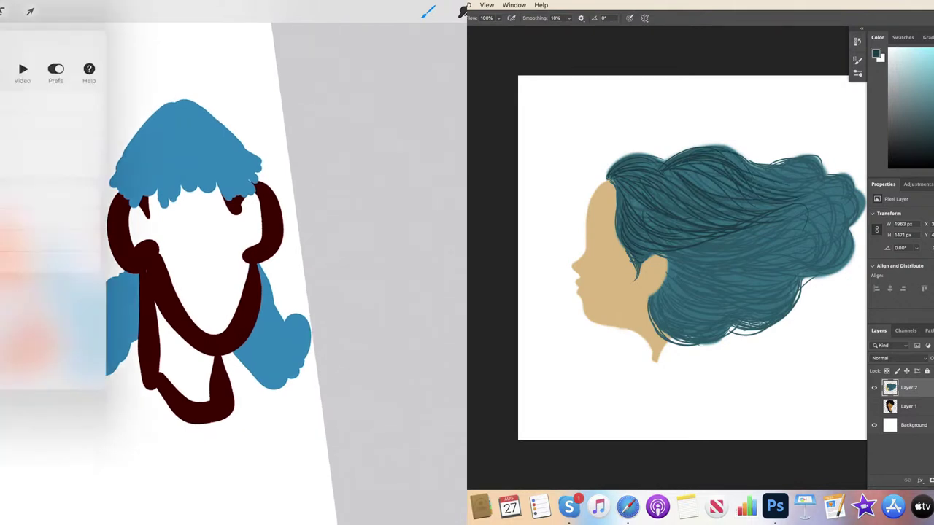
# Step: Insert the photo of solid yellow brushed paint from the textures album into the portrait sheet
pyautogui.click(52, 123)
pyautogui.scroll(-5, 234, 292)
pyautogui.scroll(-5, 117, 262)
pyautogui.scroll(-4, 117, 263)
pyautogui.click(44, 267)
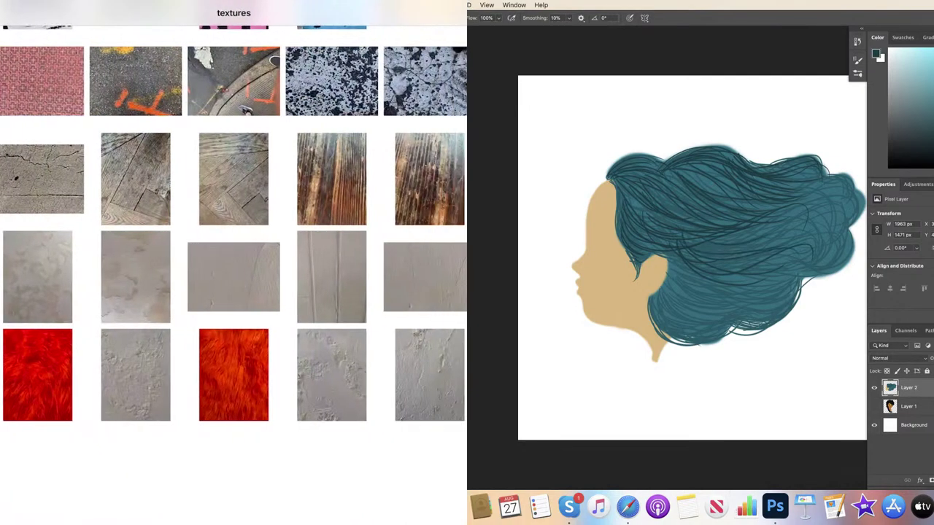
pyautogui.scroll(10, 234, 274)
pyautogui.scroll(10, 233, 274)
pyautogui.scroll(10, 233, 274)
pyautogui.scroll(10, 234, 273)
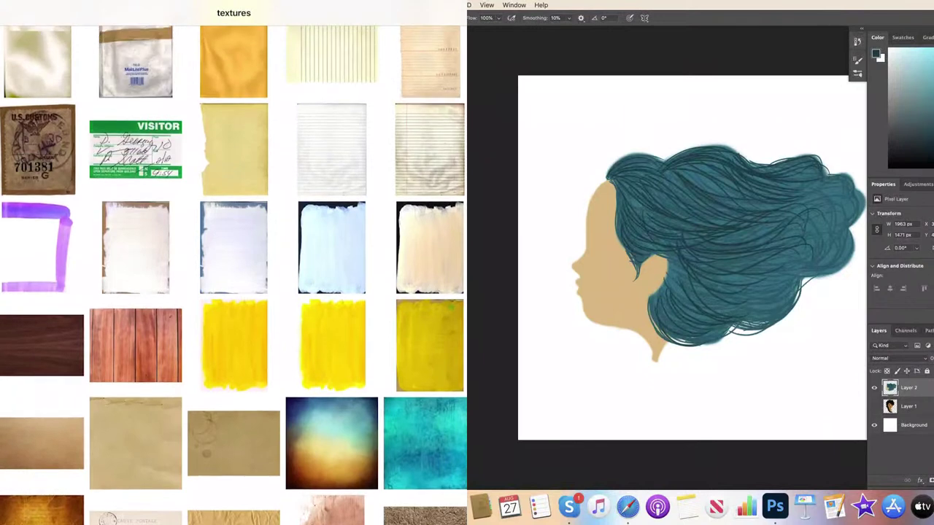
pyautogui.click(234, 345)
# Step: Move and enlarge the yellow paint texture until it covers the blue-haired portrait, and show the layer list
pyautogui.moveTo(25, 252); pyautogui.dragTo(173, 272)
pyautogui.moveTo(275, 386); pyautogui.dragTo(364, 467)
pyautogui.click(462, 10)
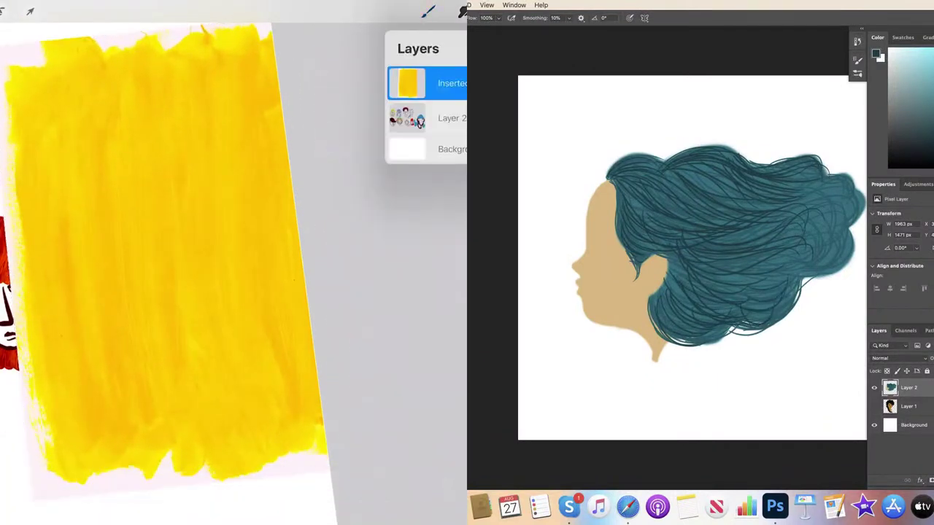
# Step: Clip the yellow paint texture to the portrait layer beneath it, and draw more dark teal strands through the back of the Photoshop profile's hair
pyautogui.click(407, 83)
pyautogui.click(344, 155)
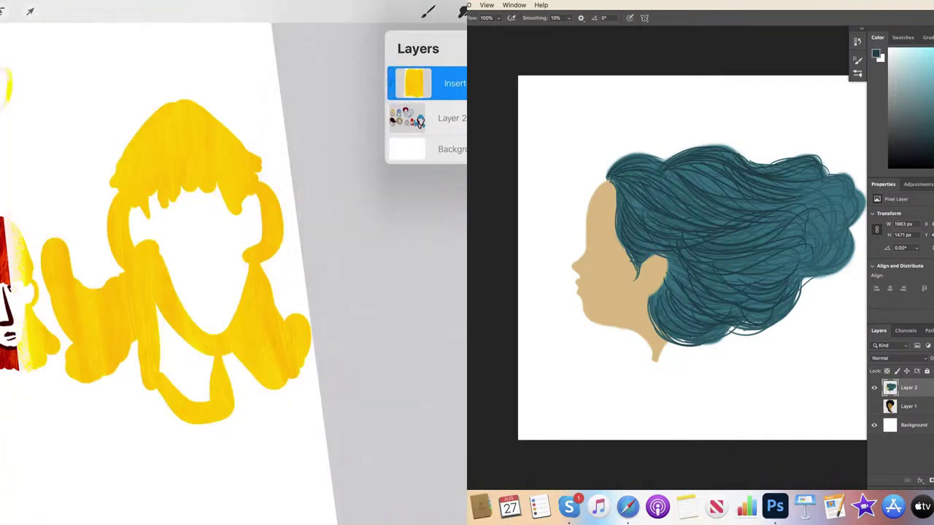
pyautogui.moveTo(818, 255); pyautogui.dragTo(724, 269)
pyautogui.moveTo(835, 240); pyautogui.dragTo(729, 284)
# Step: Uniformly resize and shift the clipped yellow texture, pulling its edge back off the neighbouring grey-outlined and red-haired heads
pyautogui.scroll(-2, 190, 263)
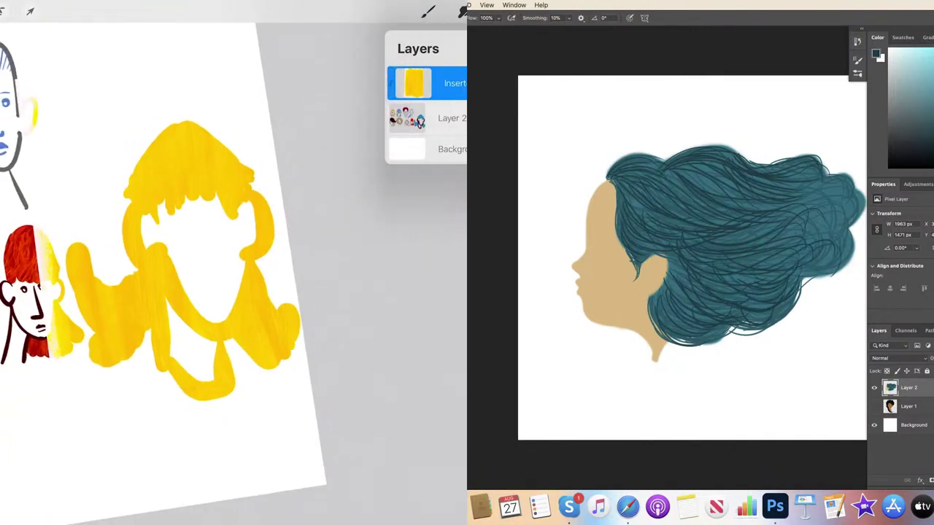
pyautogui.click(30, 10)
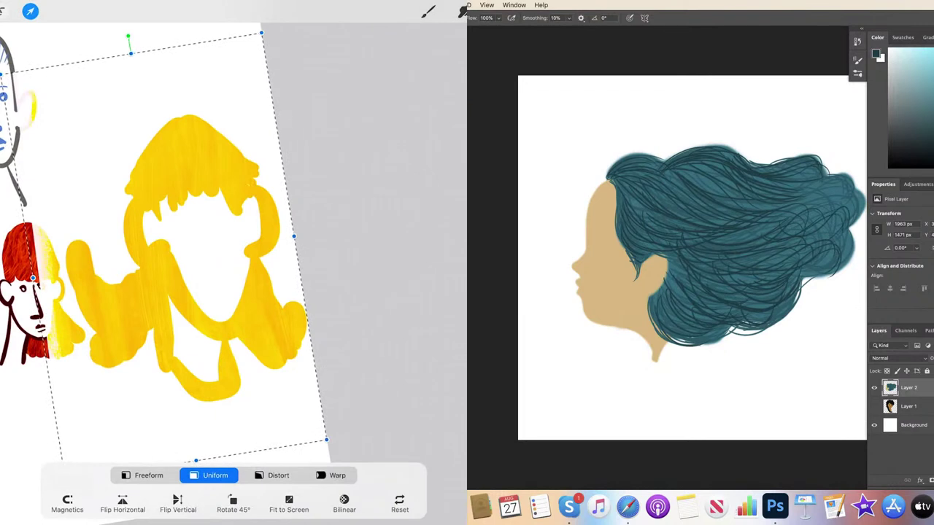
pyautogui.moveTo(0, 74); pyautogui.dragTo(24, 96)
pyautogui.moveTo(326, 439)
pyautogui.mouseDown()
pyautogui.moveTo(311, 421)
pyautogui.moveTo(332, 446)
pyautogui.mouseUp()
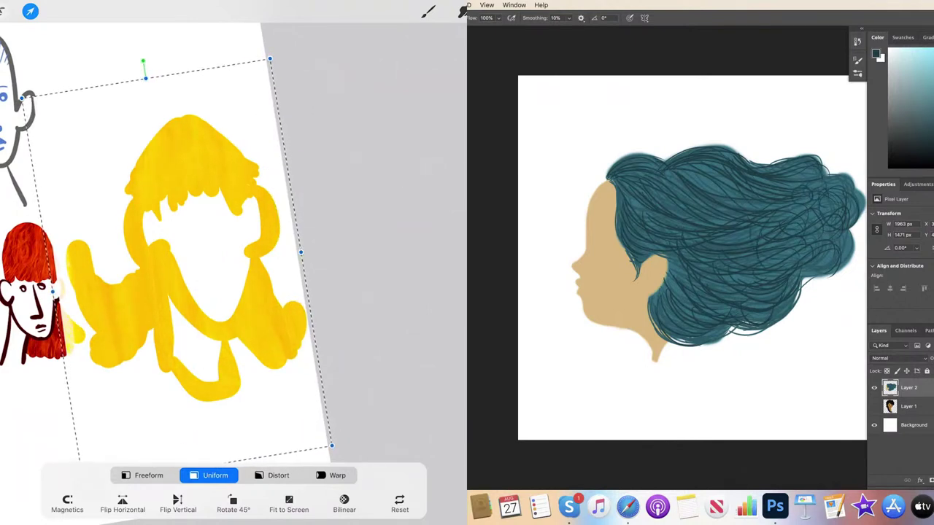
pyautogui.click(30, 11)
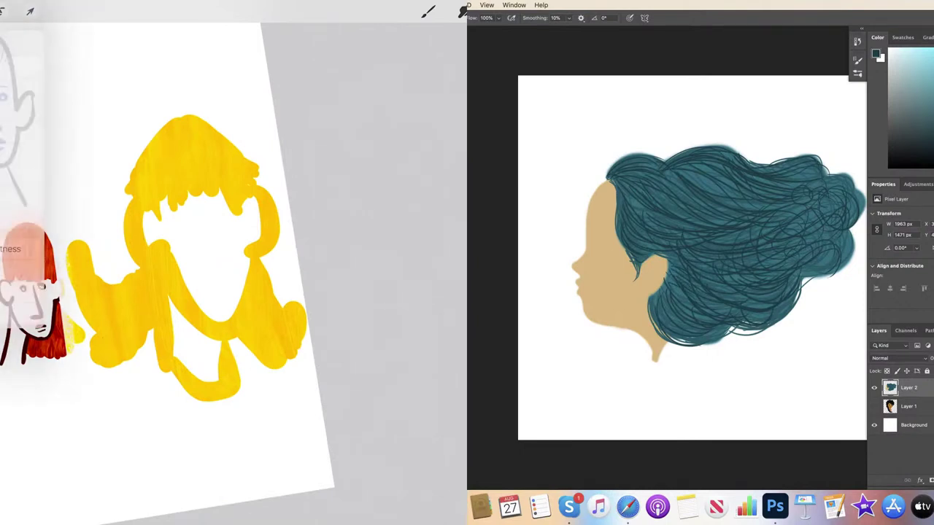
# Step: Try to remove the yellow texture from the face and neck outline by erasing and by cutting a freehand selection
pyautogui.moveTo(131, 198); pyautogui.dragTo(132, 200)
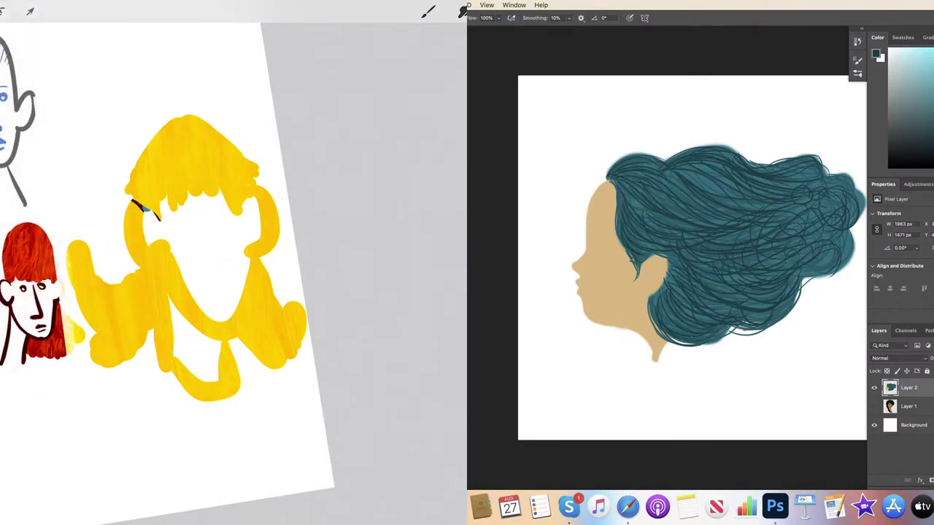
pyautogui.hotkey('ctrl', 'z')
pyautogui.click(2, 11)
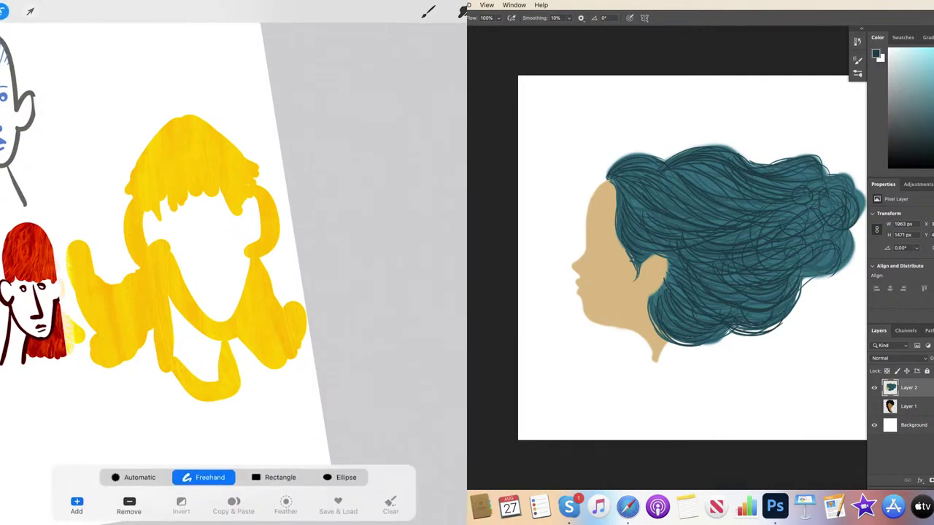
pyautogui.moveTo(127, 197); pyautogui.dragTo(144, 212)
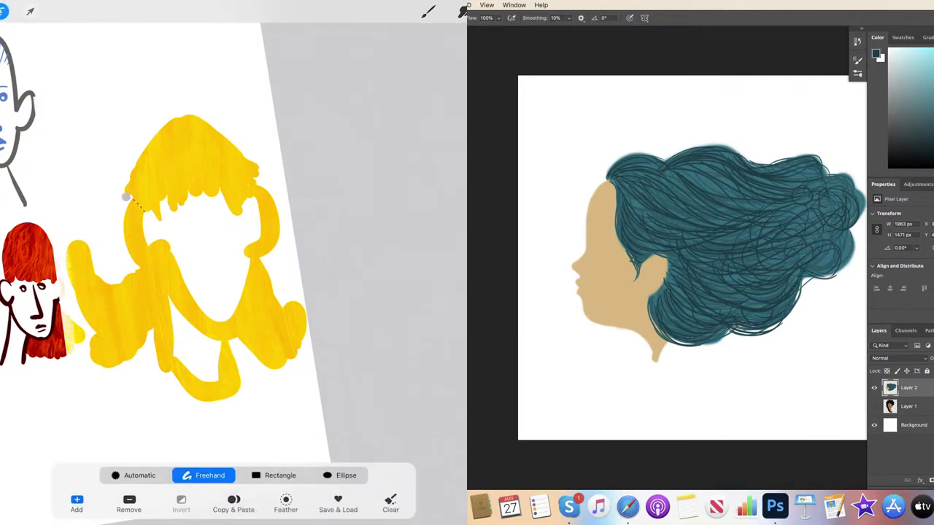
pyautogui.moveTo(233, 222)
pyautogui.mouseDown()
pyautogui.moveTo(256, 187)
pyautogui.moveTo(270, 189)
pyautogui.moveTo(286, 238)
pyautogui.moveTo(256, 264)
pyautogui.moveTo(241, 311)
pyautogui.moveTo(245, 398)
pyautogui.moveTo(215, 415)
pyautogui.moveTo(171, 390)
pyautogui.moveTo(152, 362)
pyautogui.moveTo(149, 277)
pyautogui.moveTo(123, 247)
pyautogui.moveTo(125, 197)
pyautogui.mouseUp()
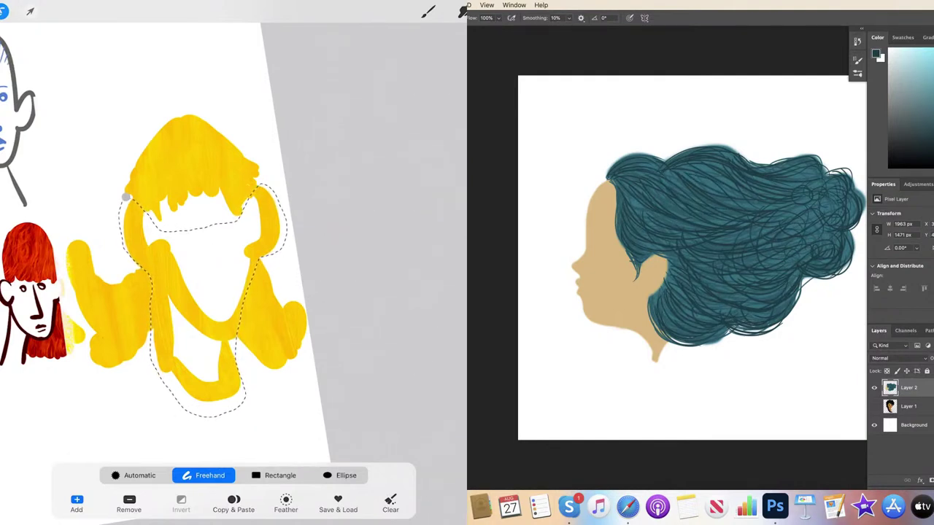
pyautogui.moveTo(233, 182); pyautogui.dragTo(234, 292)
pyautogui.click(155, 248)
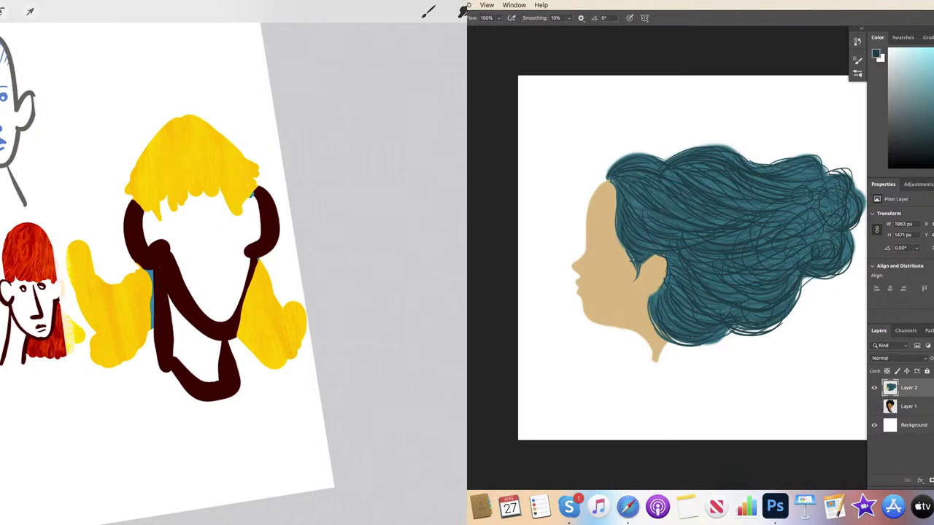
pyautogui.hotkey('ctrl', 'z')
# Step: Draw a long loose dark teal strand curling down behind the profile's neck in Photoshop
pyautogui.moveTo(658, 293)
pyautogui.mouseDown()
pyautogui.moveTo(651, 328)
pyautogui.moveTo(684, 360)
pyautogui.moveTo(672, 378)
pyautogui.mouseUp()
# Step: Try erasing a diagonal stroke across the yellow fringe on the portrait layer
pyautogui.click(3, 11)
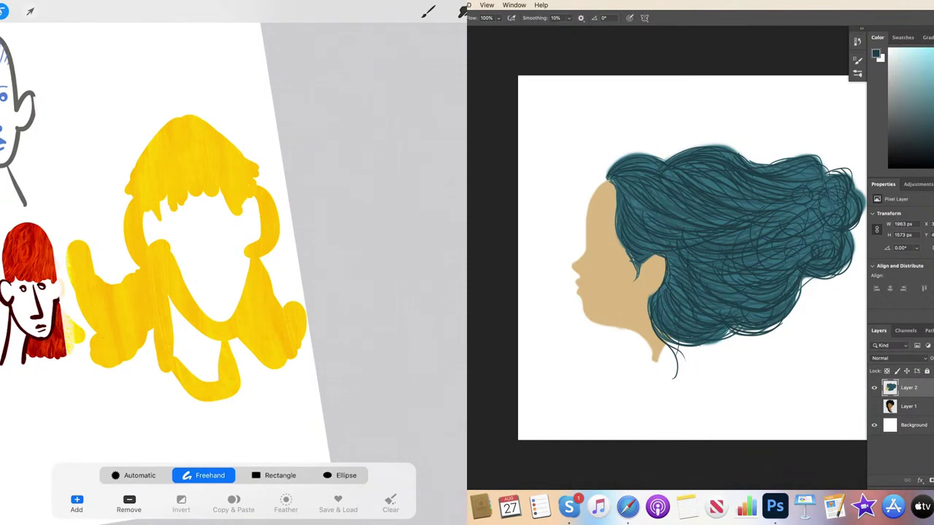
pyautogui.click(30, 11)
pyautogui.click(29, 11)
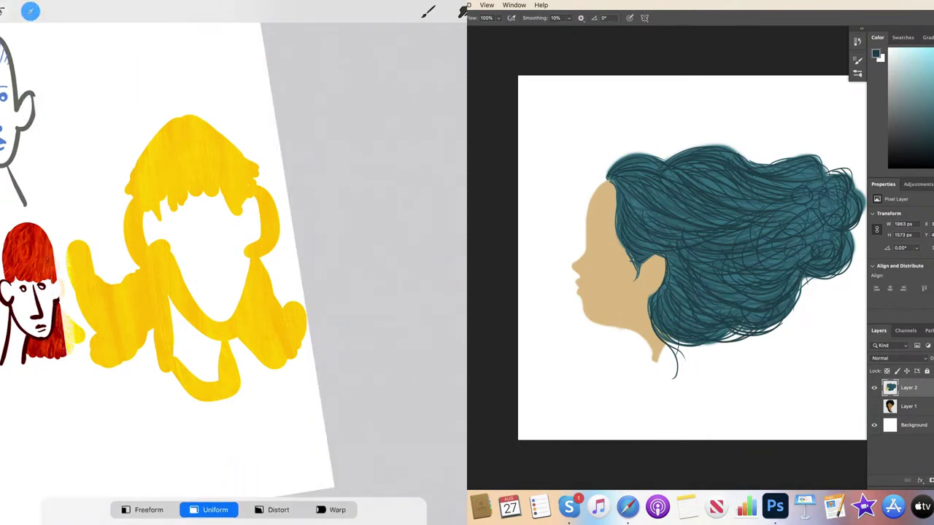
pyautogui.click(462, 10)
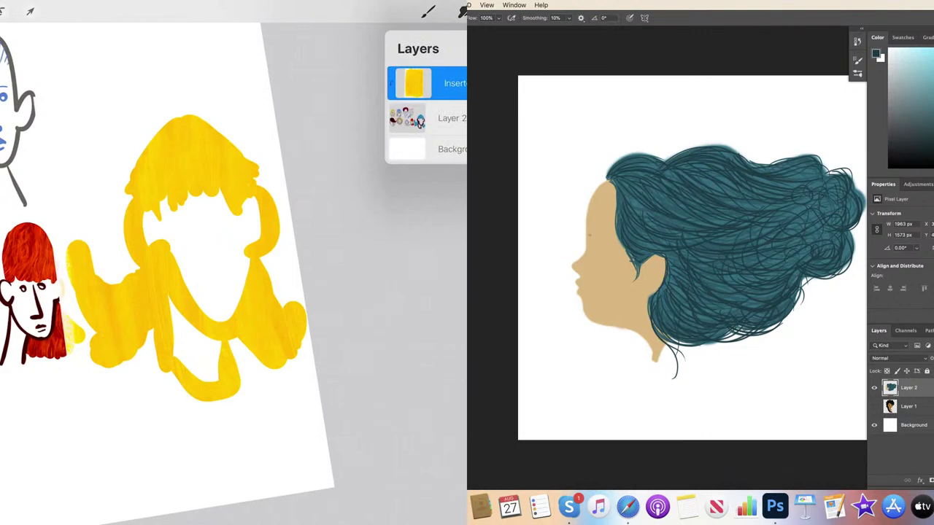
pyautogui.click(442, 118)
pyautogui.moveTo(155, 140); pyautogui.dragTo(213, 176)
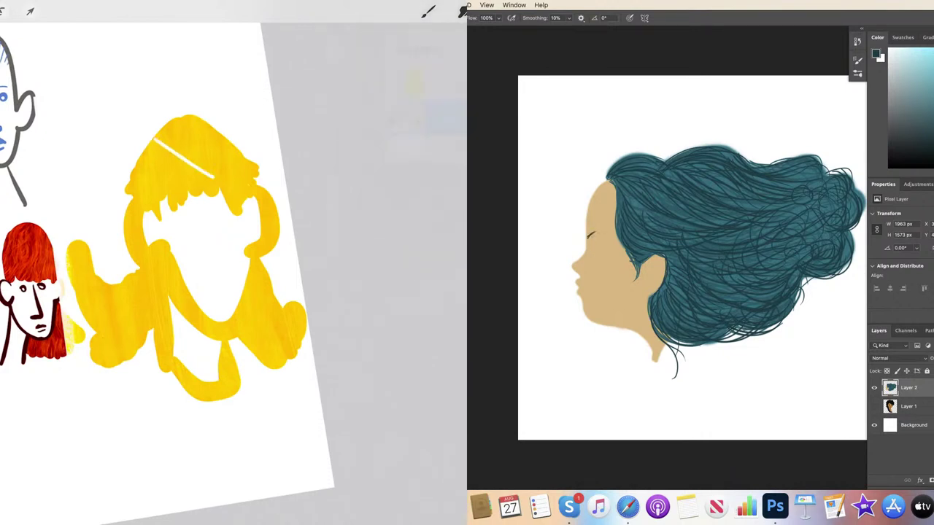
pyautogui.click(30, 10)
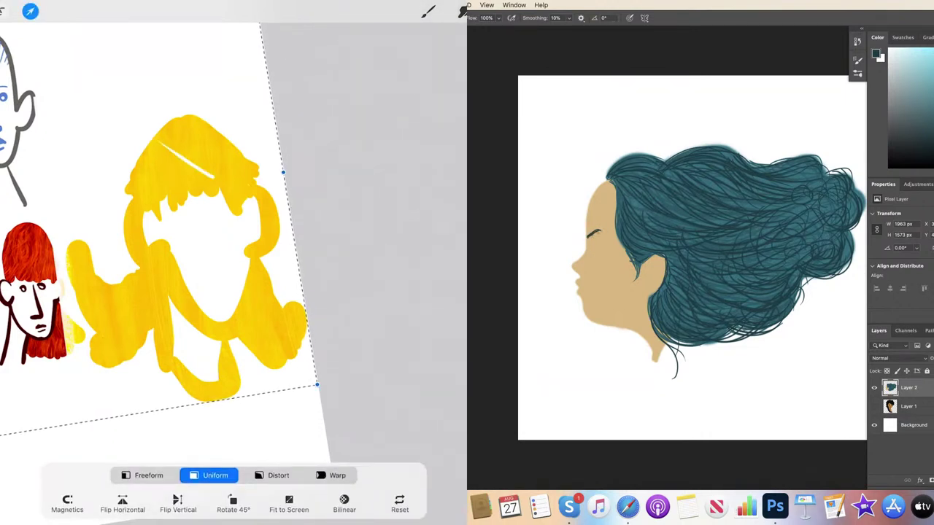
pyautogui.click(30, 10)
pyautogui.hotkey('ctrl', 'z')
# Step: Draw a dark arched eyebrow on the Photoshop profile, and undo the erase stroke on the yellow fringe
pyautogui.moveTo(600, 232); pyautogui.dragTo(605, 235)
pyautogui.hotkey('ctrl', 'z')
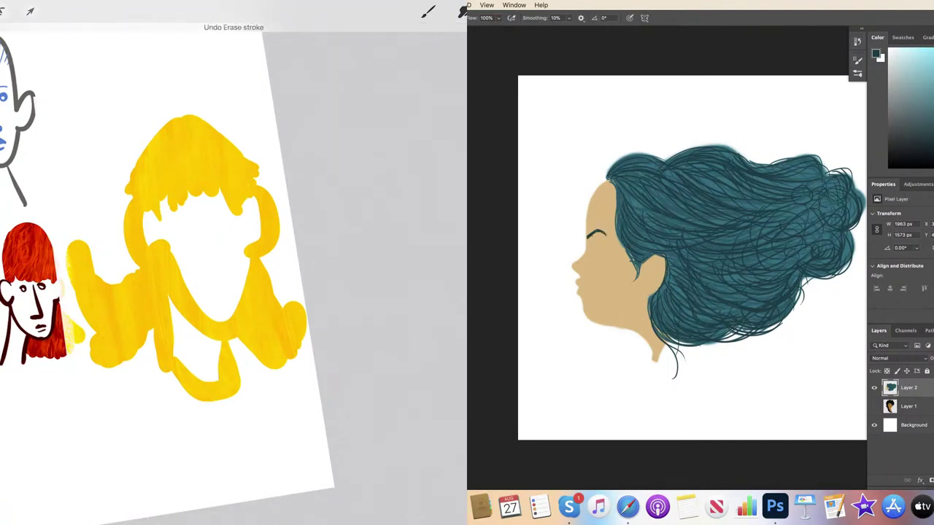
pyautogui.click(30, 10)
pyautogui.click(30, 11)
pyautogui.scroll(3, 212, 256)
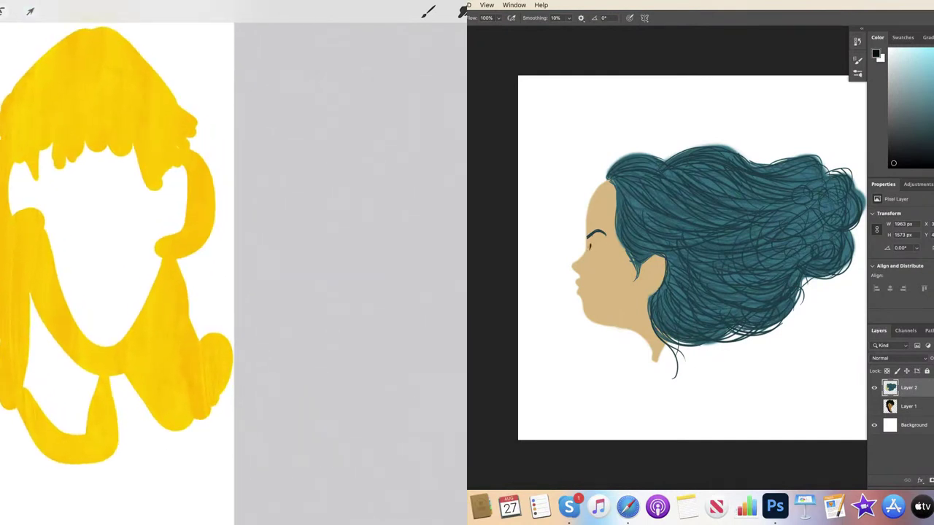
pyautogui.click(30, 10)
pyautogui.click(30, 11)
pyautogui.scroll(-3, 148, 241)
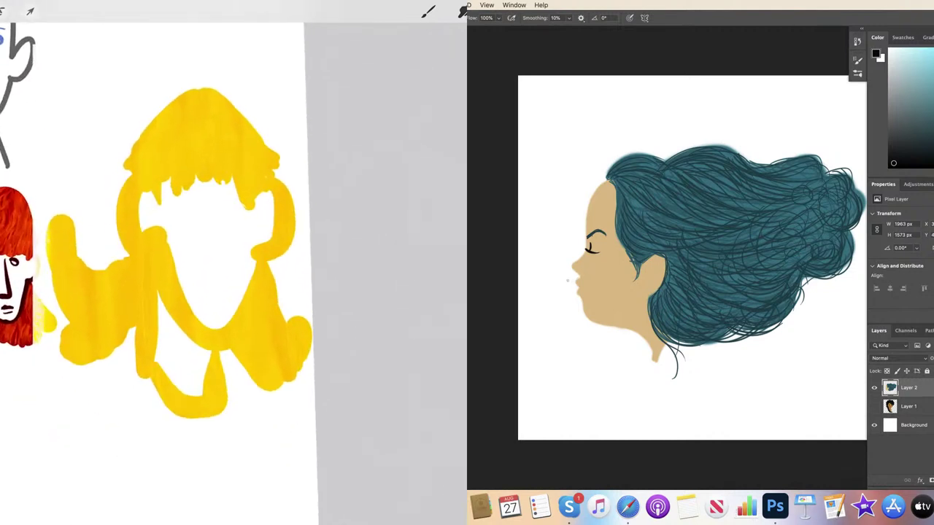
pyautogui.scroll(2, 182, 248)
pyautogui.hscroll(-3, 182, 252)
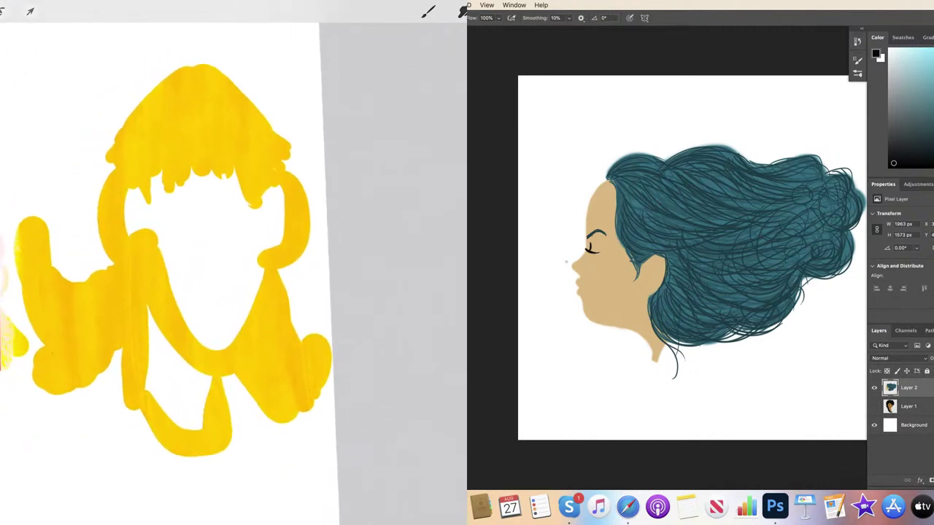
pyautogui.hscroll(-1, 190, 251)
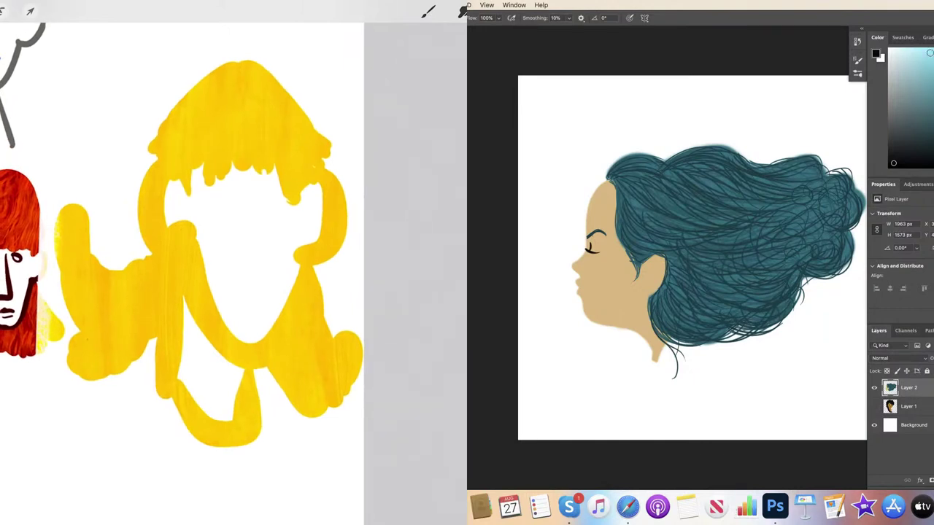
# Step: Try cutting a freehand selection of the face and neck outline out of the portrait layer
pyautogui.click(3, 11)
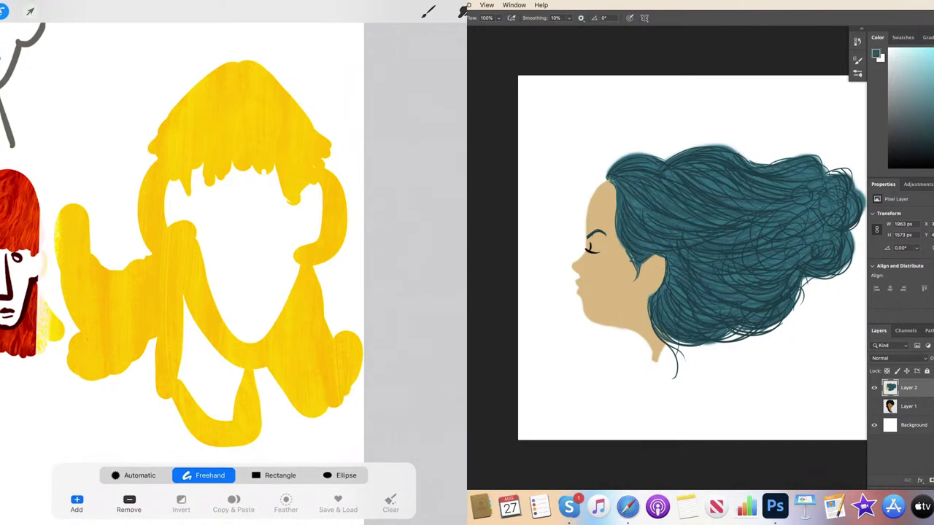
pyautogui.moveTo(174, 406); pyautogui.dragTo(171, 370)
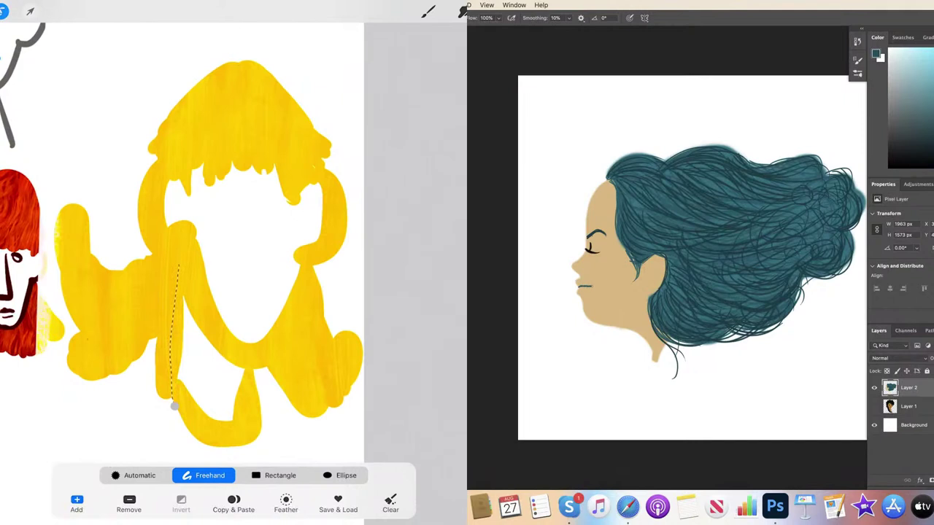
pyautogui.moveTo(136, 175)
pyautogui.mouseDown()
pyautogui.moveTo(160, 163)
pyautogui.moveTo(204, 201)
pyautogui.moveTo(292, 212)
pyautogui.moveTo(322, 176)
pyautogui.moveTo(343, 184)
pyautogui.moveTo(352, 244)
pyautogui.moveTo(312, 268)
pyautogui.moveTo(264, 364)
pyautogui.moveTo(266, 440)
pyautogui.moveTo(237, 459)
pyautogui.moveTo(182, 442)
pyautogui.moveTo(175, 406)
pyautogui.mouseUp()
pyautogui.click(174, 406)
pyautogui.moveTo(271, 333)
pyautogui.mouseDown()
pyautogui.moveTo(279, 365)
pyautogui.moveTo(213, 312)
pyautogui.moveTo(233, 388)
pyautogui.mouseUp()
pyautogui.click(233, 503)
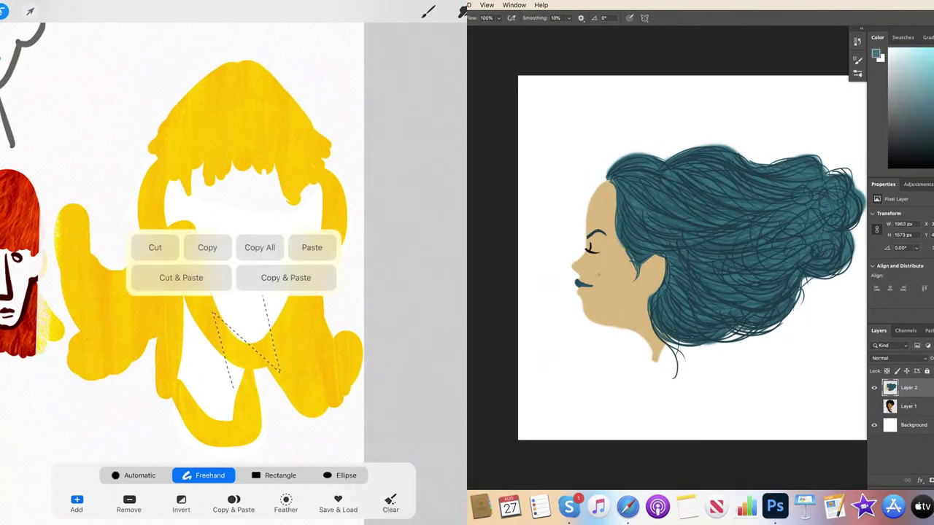
pyautogui.click(155, 247)
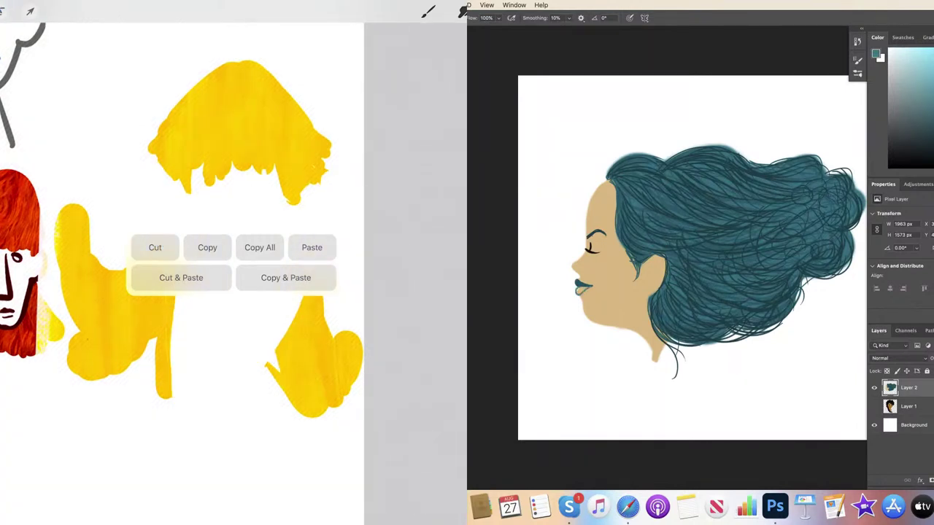
pyautogui.click(536, 11)
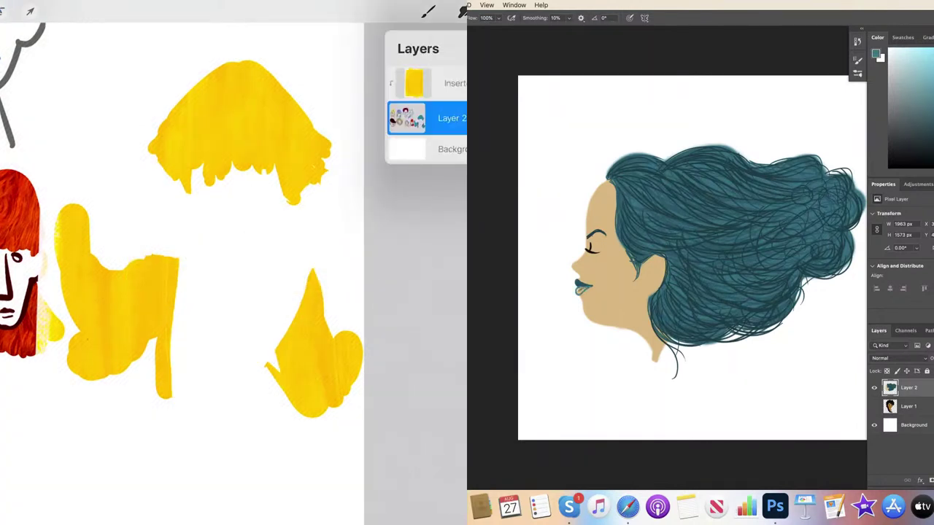
pyautogui.press('super+z')
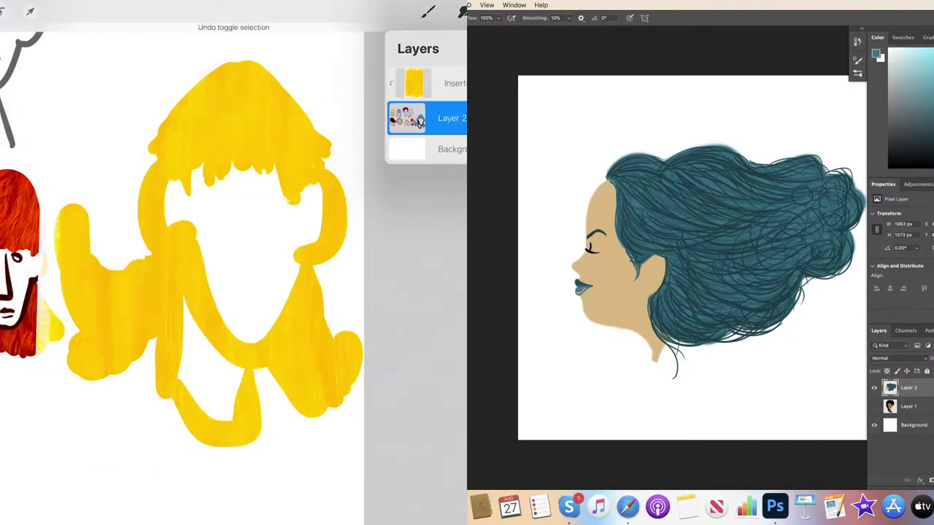
pyautogui.click(443, 83)
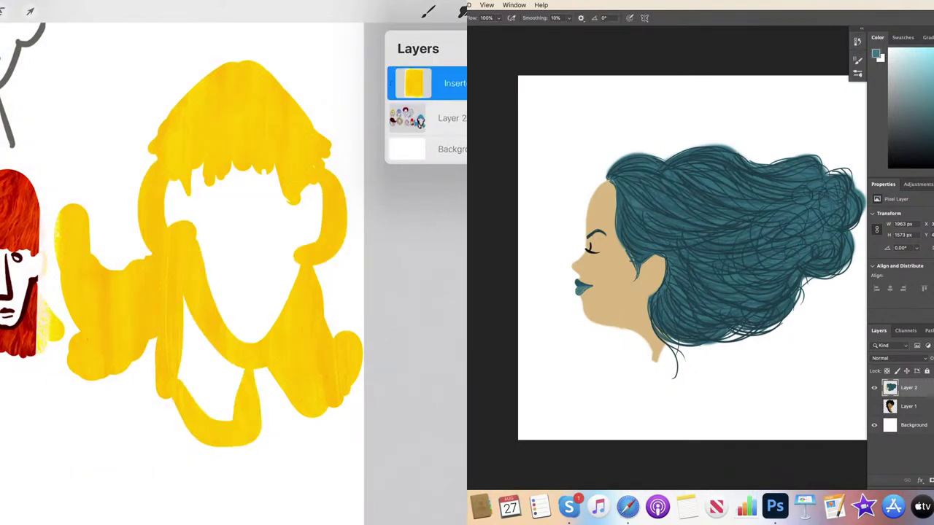
pyautogui.hotkey('ctrl', 'z')
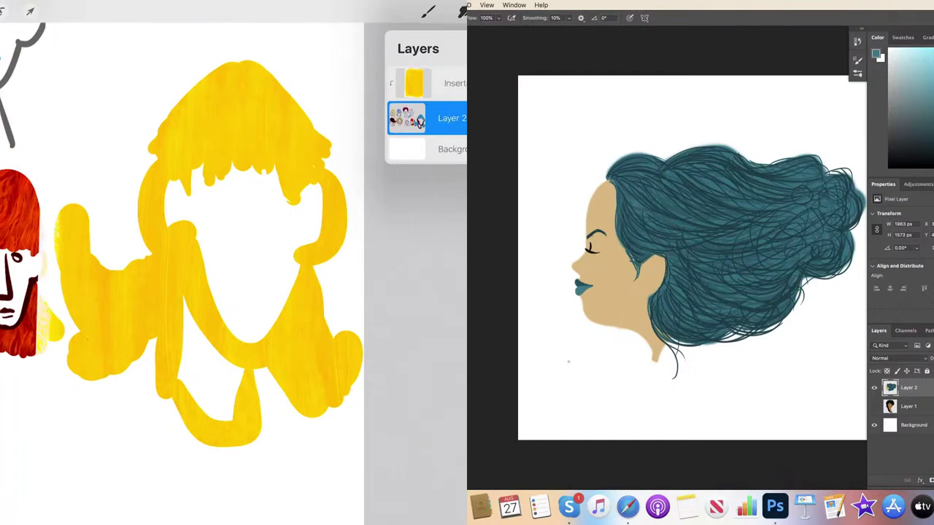
# Step: Set the Photoshop paint colour to black, and cut the face, ear and neck area out of the yellow texture layer with a freehand selection
pyautogui.click(444, 83)
pyautogui.click(888, 162)
pyautogui.click(3, 11)
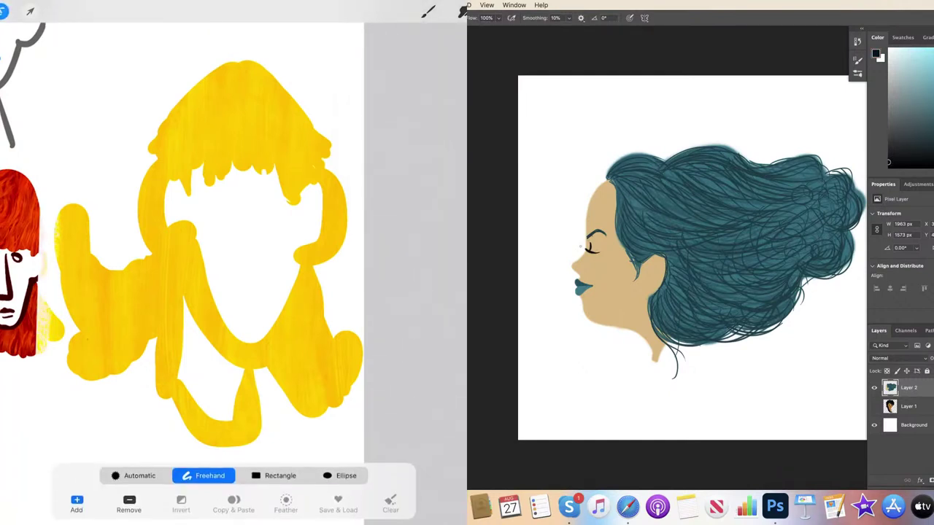
pyautogui.moveTo(151, 160); pyautogui.dragTo(173, 191)
pyautogui.moveTo(263, 197)
pyautogui.mouseDown()
pyautogui.moveTo(296, 206)
pyautogui.moveTo(328, 172)
pyautogui.moveTo(356, 202)
pyautogui.moveTo(351, 270)
pyautogui.moveTo(315, 270)
pyautogui.moveTo(265, 373)
pyautogui.moveTo(260, 444)
pyautogui.moveTo(216, 448)
pyautogui.moveTo(150, 398)
pyautogui.moveTo(169, 257)
pyautogui.mouseUp()
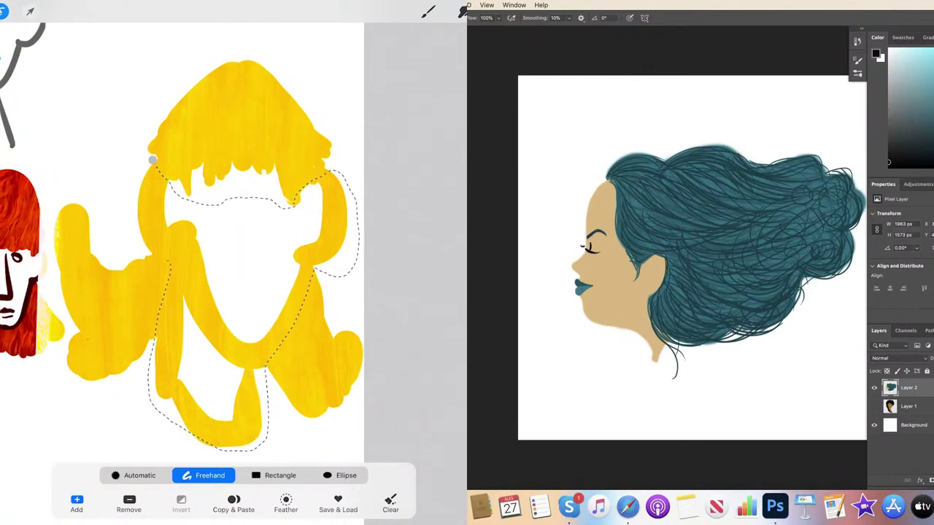
pyautogui.click(151, 160)
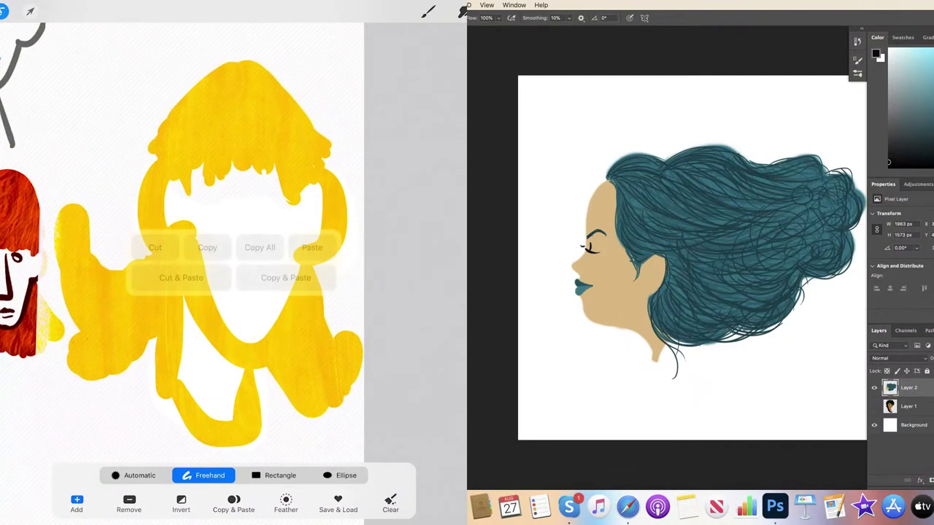
pyautogui.click(154, 247)
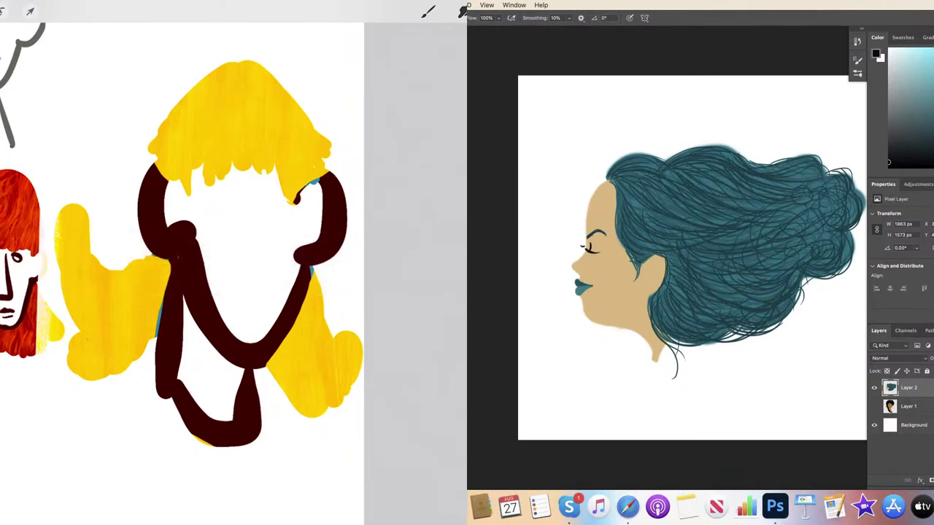
# Step: Try drawing a round eye with a thick outline on the portrait layer, below the yellow fringe
pyautogui.click(447, 118)
pyautogui.moveTo(212, 201)
pyautogui.mouseDown()
pyautogui.moveTo(238, 210)
pyautogui.moveTo(213, 197)
pyautogui.mouseUp()
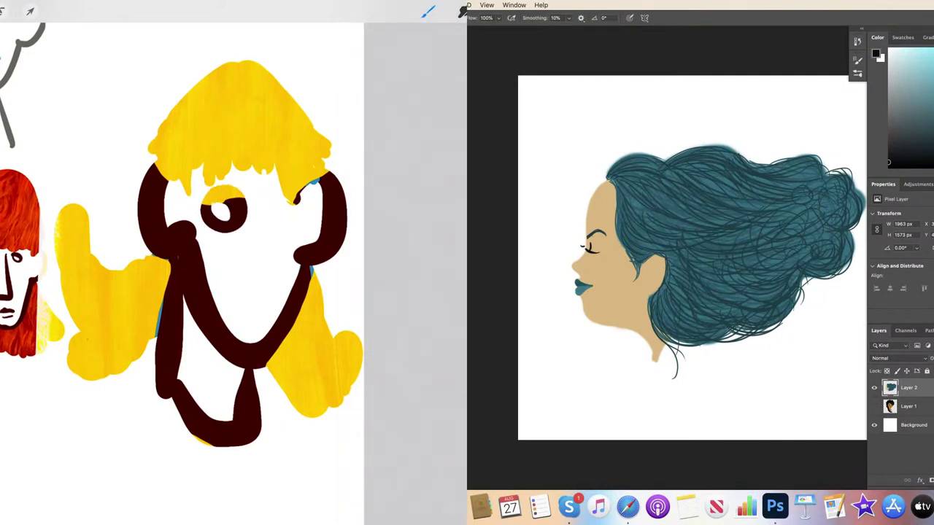
pyautogui.hotkey('ctrl', 'z')
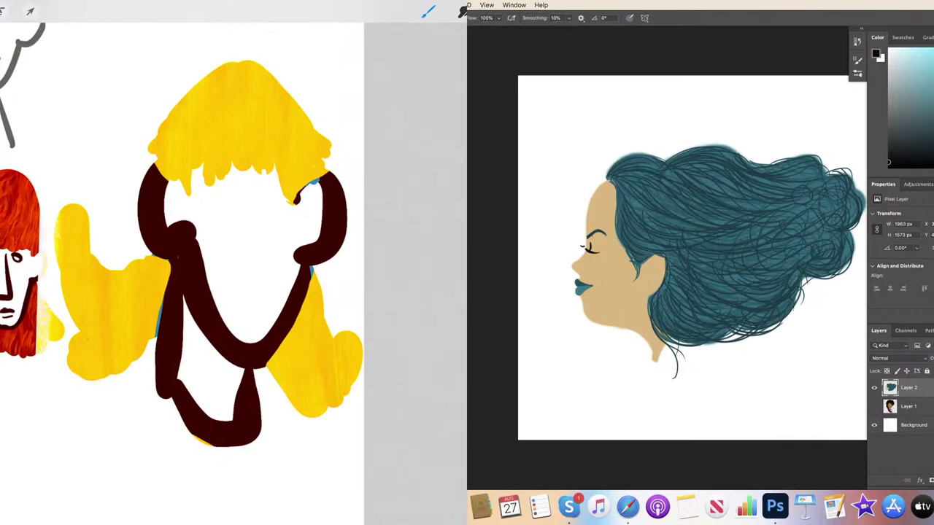
# Step: Clear the leftover yellow texture along the bottom of the neck outline, and make the portrait layer active again
pyautogui.click(430, 83)
pyautogui.click(462, 10)
pyautogui.click(430, 119)
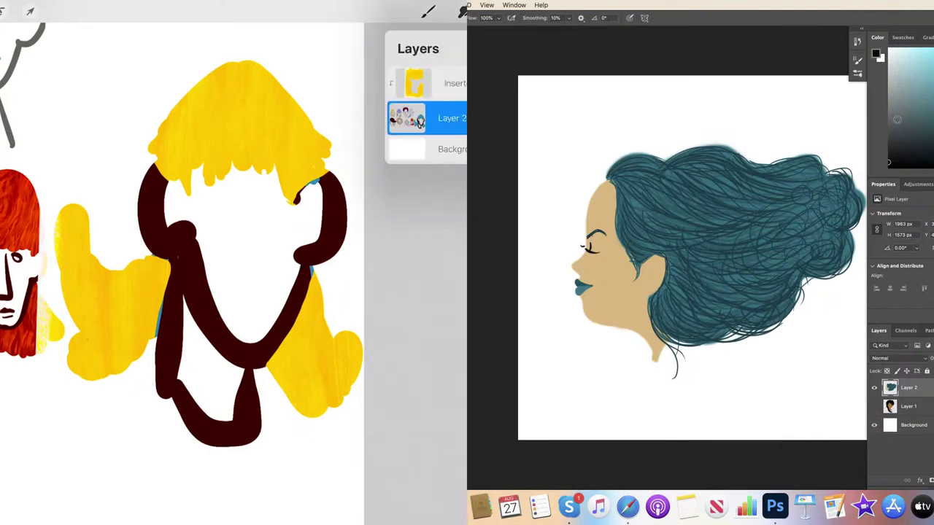
# Step: Repaint the dark outline of the ear and the side of the neck on the portrait layer in the sketch sheet
pyautogui.click(428, 11)
pyautogui.moveTo(299, 197); pyautogui.dragTo(336, 179)
pyautogui.moveTo(168, 297); pyautogui.dragTo(167, 349)
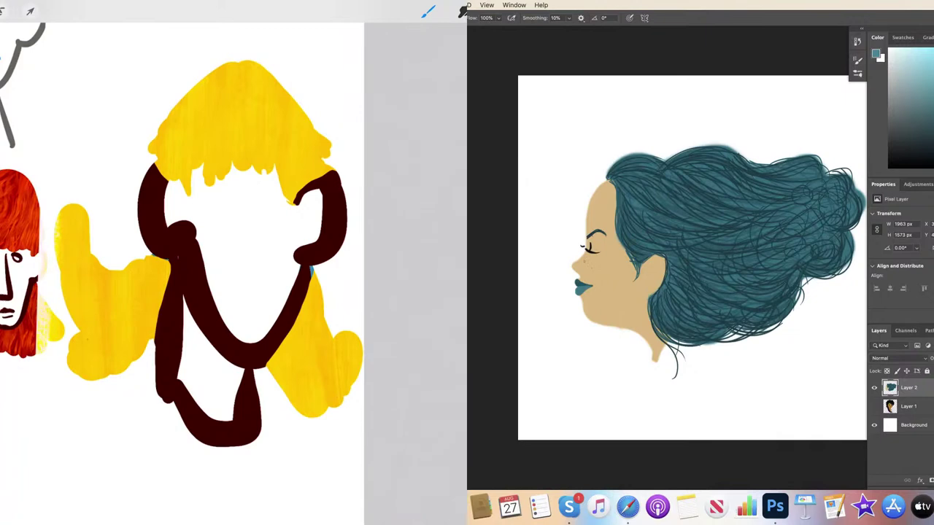
# Step: Draw two round eyes, a long nose and a two-line mouth inside the yellow-haired face with the Rad Round 2 brush
pyautogui.click(428, 11)
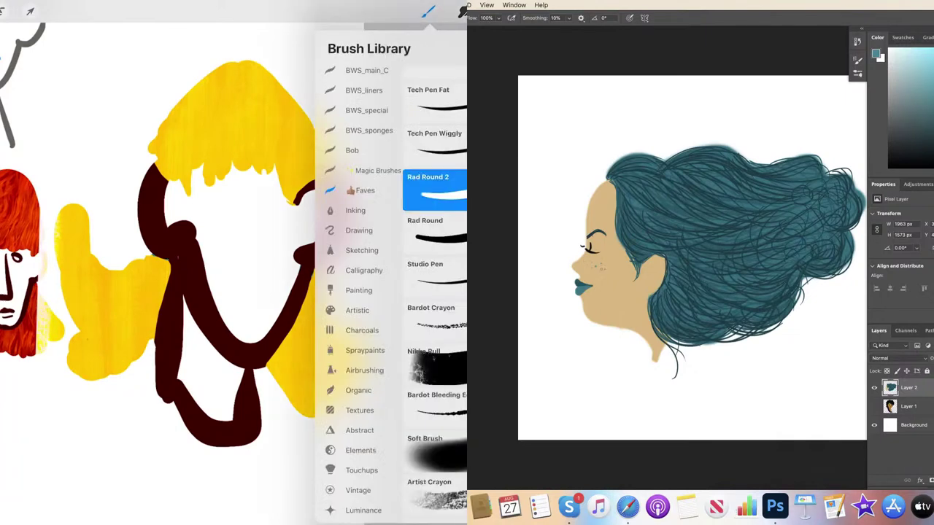
pyautogui.click(428, 11)
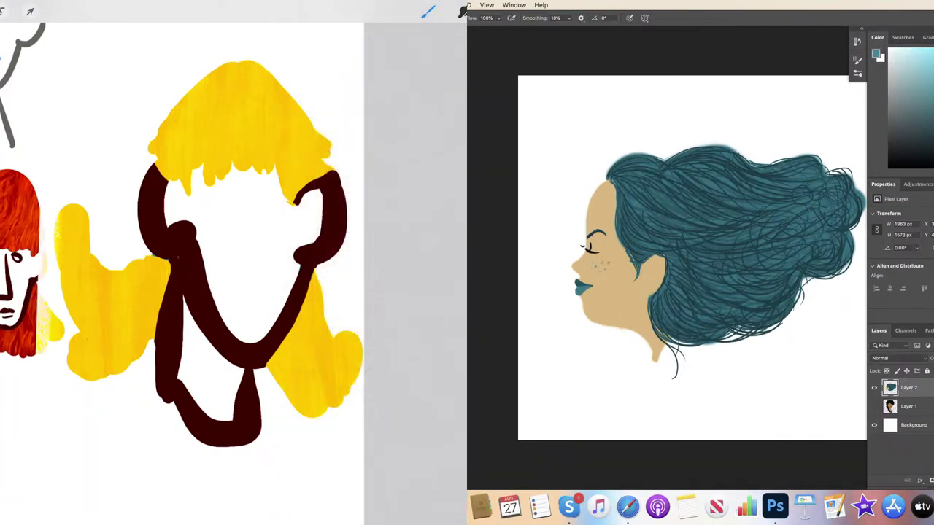
pyautogui.moveTo(213, 204)
pyautogui.mouseDown()
pyautogui.moveTo(250, 225)
pyautogui.moveTo(240, 203)
pyautogui.moveTo(265, 203)
pyautogui.moveTo(299, 219)
pyautogui.moveTo(267, 204)
pyautogui.moveTo(234, 291)
pyautogui.moveTo(252, 234)
pyautogui.mouseUp()
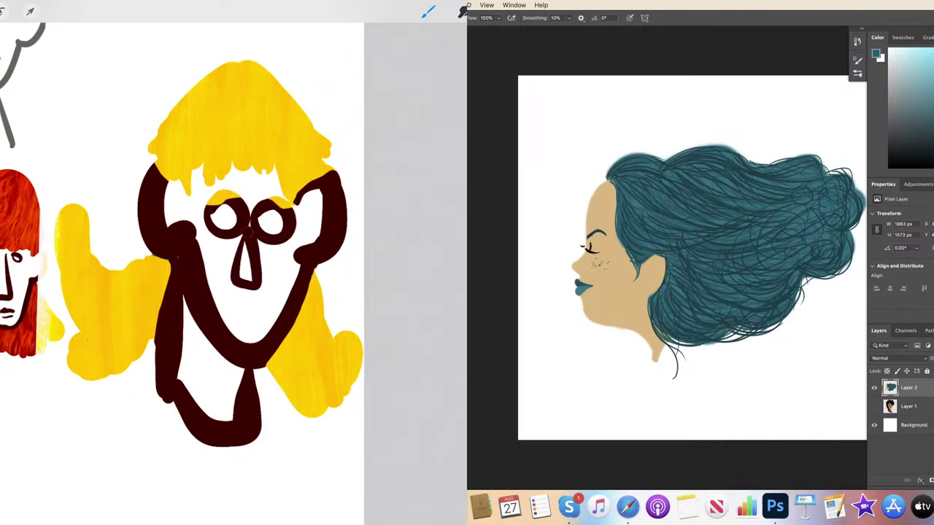
pyautogui.moveTo(225, 309)
pyautogui.mouseDown()
pyautogui.moveTo(271, 311)
pyautogui.moveTo(265, 322)
pyautogui.mouseUp()
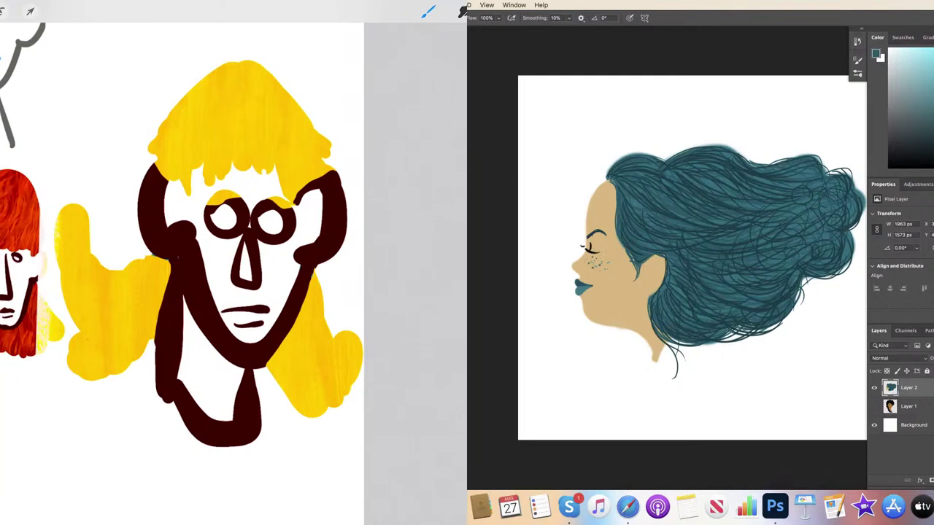
# Step: Clear the yellow texture overlapping the tops of both eyes and the upper ear outlines on the inserted texture layer
pyautogui.click(442, 84)
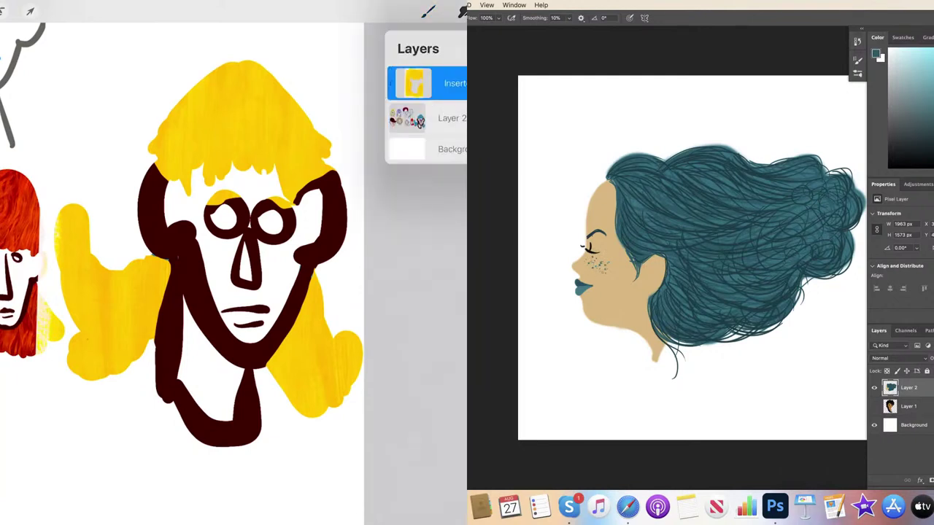
pyautogui.click(464, 12)
pyautogui.click(457, 321)
pyautogui.click(219, 197)
pyautogui.moveTo(211, 202)
pyautogui.mouseDown()
pyautogui.moveTo(238, 193)
pyautogui.moveTo(229, 194)
pyautogui.mouseUp()
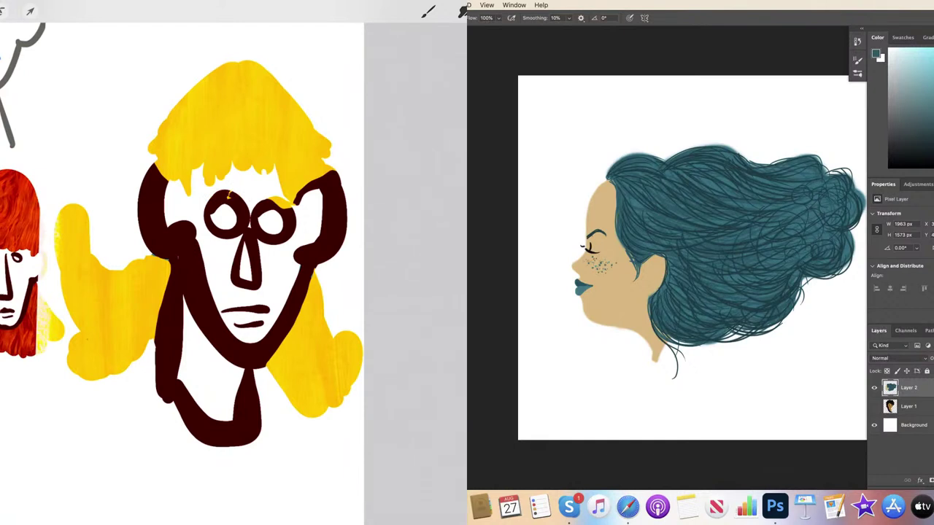
pyautogui.click(428, 11)
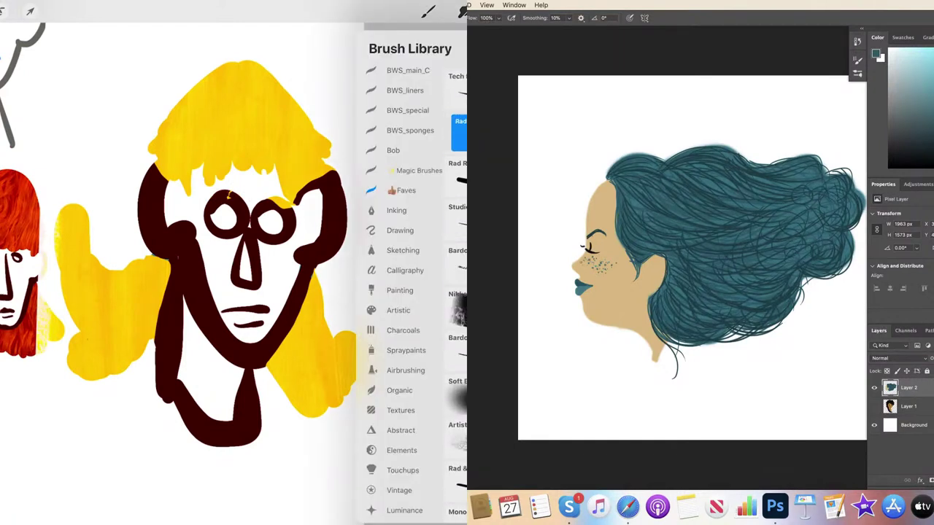
pyautogui.click(429, 11)
pyautogui.moveTo(272, 203)
pyautogui.mouseDown()
pyautogui.moveTo(289, 206)
pyautogui.moveTo(301, 189)
pyautogui.moveTo(340, 179)
pyautogui.mouseUp()
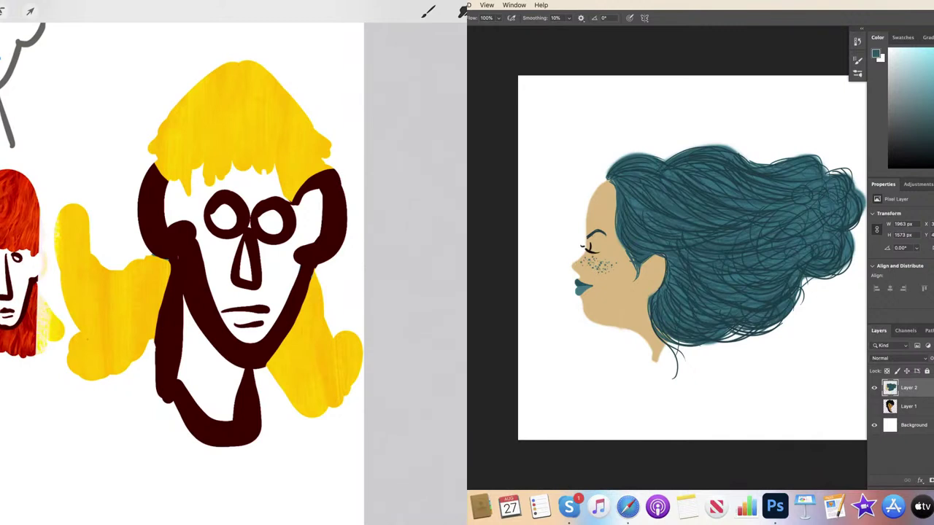
pyautogui.click(186, 261)
pyautogui.moveTo(167, 179); pyautogui.dragTo(156, 162)
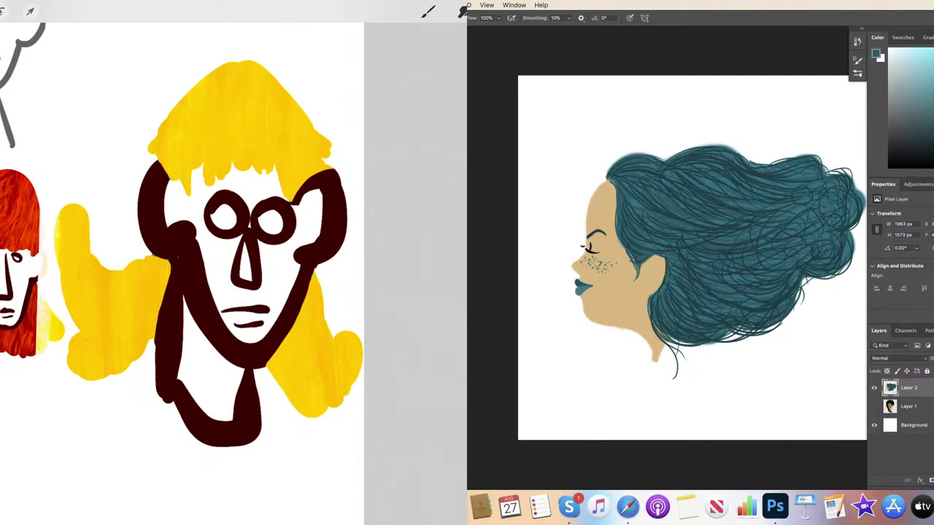
# Step: Add pupils, thicken the nose tip and draw an eyebrow above one eye of the yellow-haired head on the portrait layer
pyautogui.press('l')
pyautogui.press('b')
pyautogui.click(462, 10)
pyautogui.click(437, 118)
pyautogui.click(428, 10)
pyautogui.moveTo(224, 218); pyautogui.dragTo(222, 216)
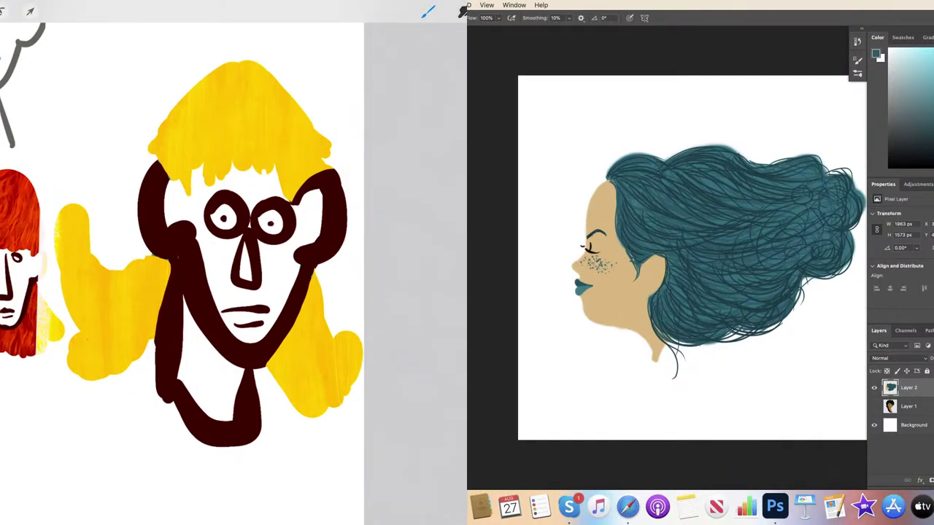
pyautogui.moveTo(235, 289); pyautogui.dragTo(260, 292)
pyautogui.moveTo(211, 187); pyautogui.dragTo(250, 192)
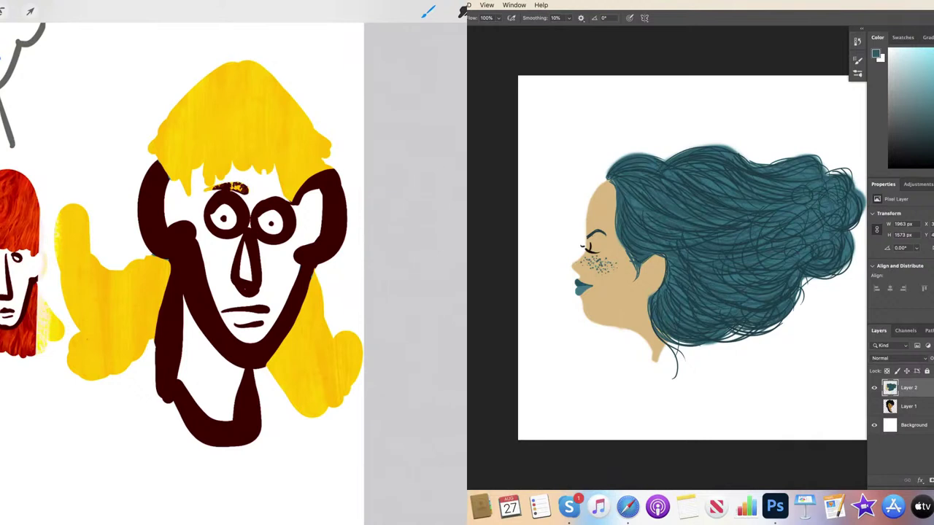
# Step: In Photoshop, draw brown inner-ear lines from a sampled skin shade, and add black eyelashes to the teal-haired profile
pyautogui.press('i')
pyautogui.click(604, 202)
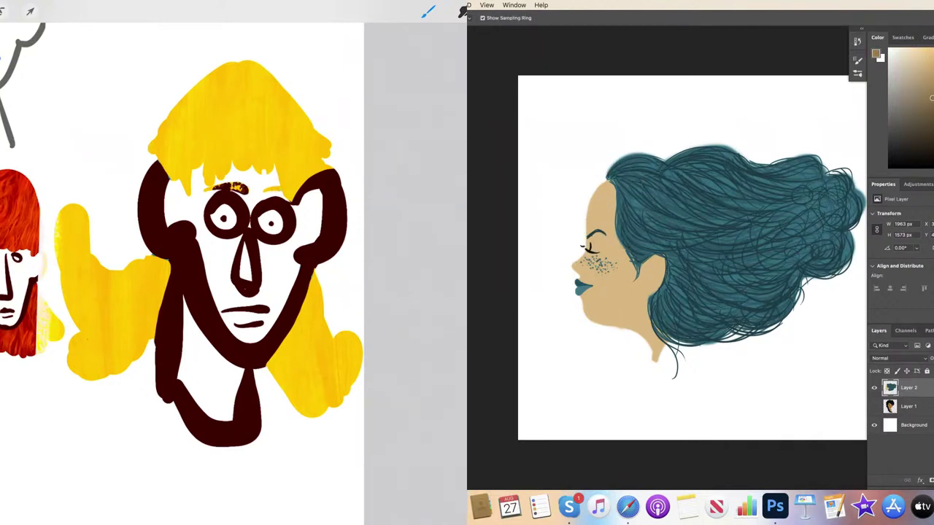
pyautogui.press('v')
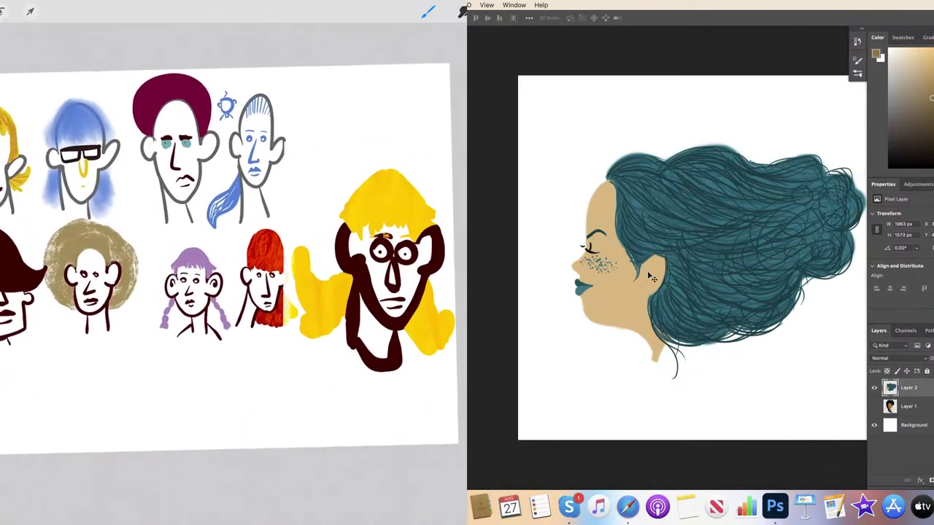
pyautogui.press('b')
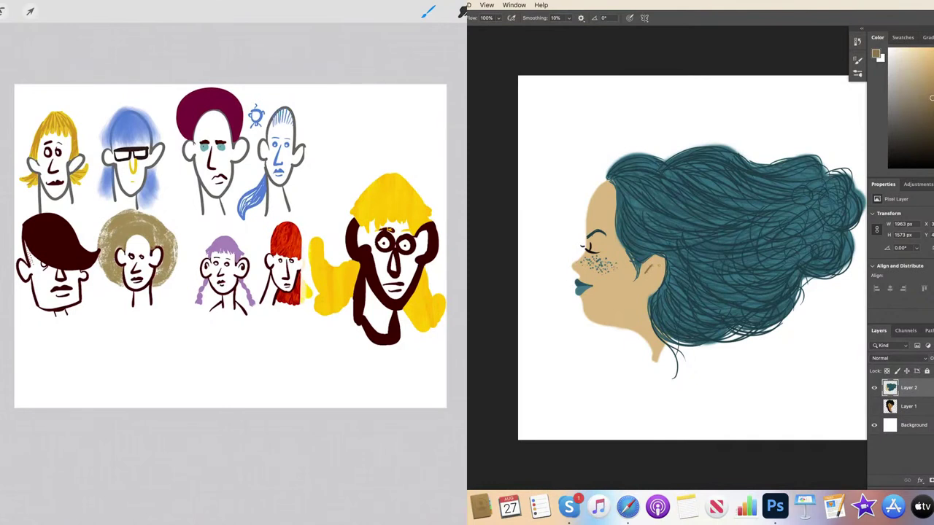
pyautogui.moveTo(651, 270); pyautogui.dragTo(651, 286)
pyautogui.click(888, 170)
pyautogui.moveTo(588, 252); pyautogui.dragTo(579, 247)
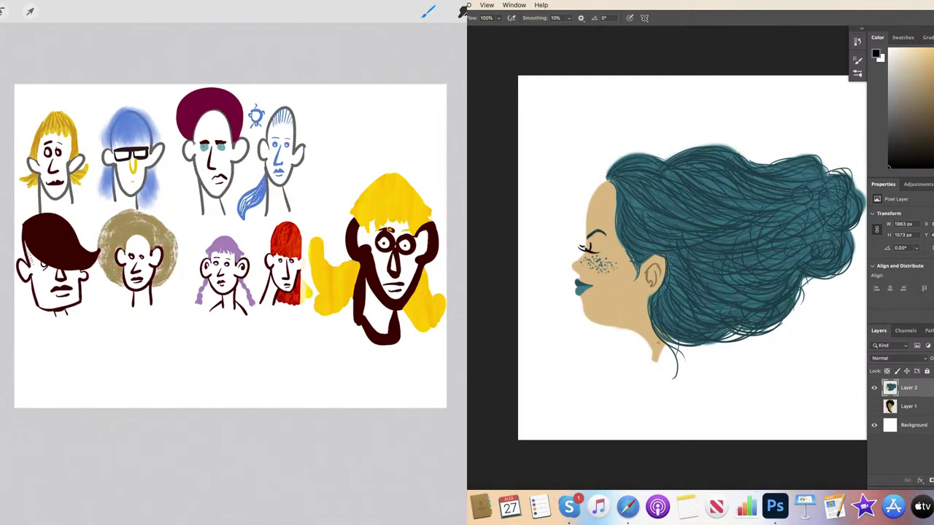
# Step: Clear the yellow texture covering the edge of the red-haired head in the sketch sheet
pyautogui.moveTo(297, 269); pyautogui.dragTo(297, 288)
pyautogui.hotkey('ctrl', 'z')
pyautogui.press('l')
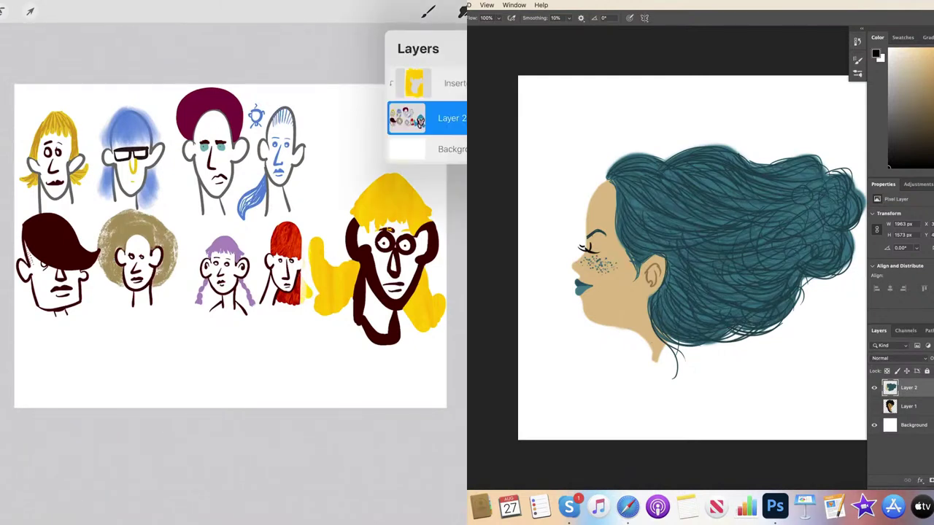
# Step: Sample the teal hair colour, lighten it, and paint fine highlight strands sweeping back from the profile's hairline
pyautogui.press('i')
pyautogui.click(646, 195)
pyautogui.click(930, 108)
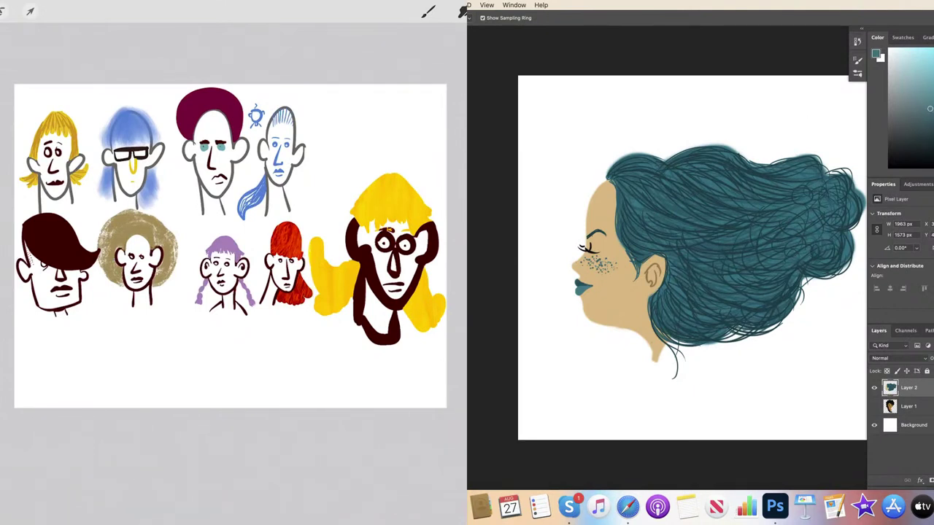
pyautogui.press('b')
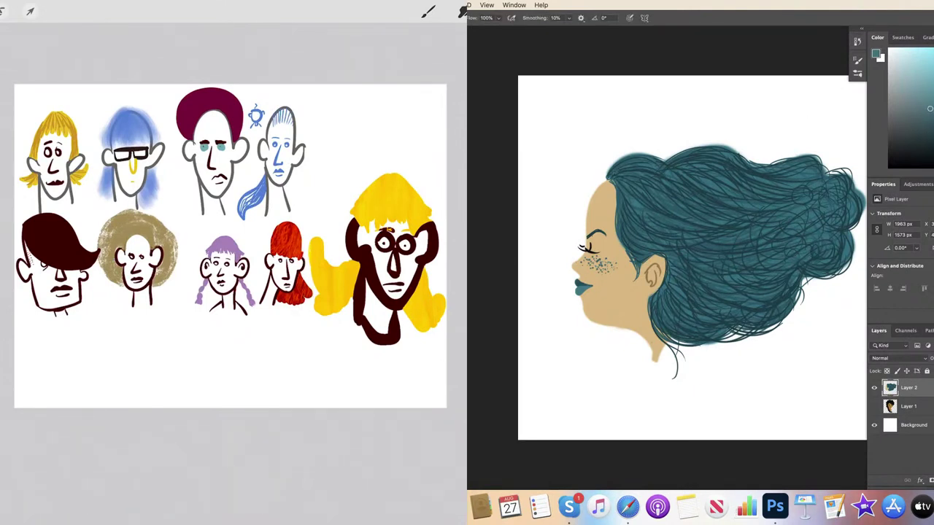
pyautogui.moveTo(620, 171); pyautogui.dragTo(705, 224)
pyautogui.moveTo(647, 175)
pyautogui.mouseDown()
pyautogui.moveTo(721, 225)
pyautogui.moveTo(740, 226)
pyautogui.mouseUp()
pyautogui.click(919, 100)
pyautogui.click(914, 96)
pyautogui.moveTo(613, 161); pyautogui.dragTo(737, 230)
# Step: Merge the yellow texture layer down in the sketch sheet, and select the whole yellow-haired head with a freehand selection
pyautogui.click(412, 82)
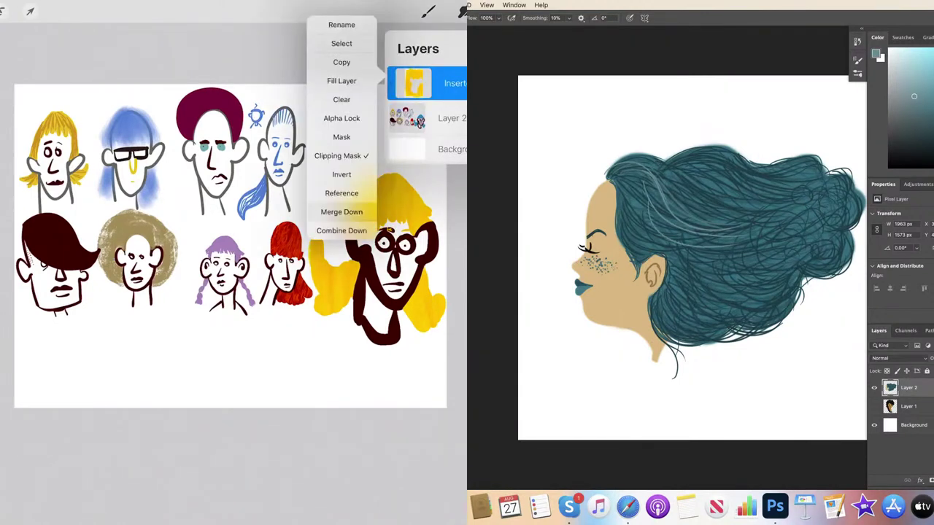
pyautogui.click(340, 211)
pyautogui.click(3, 11)
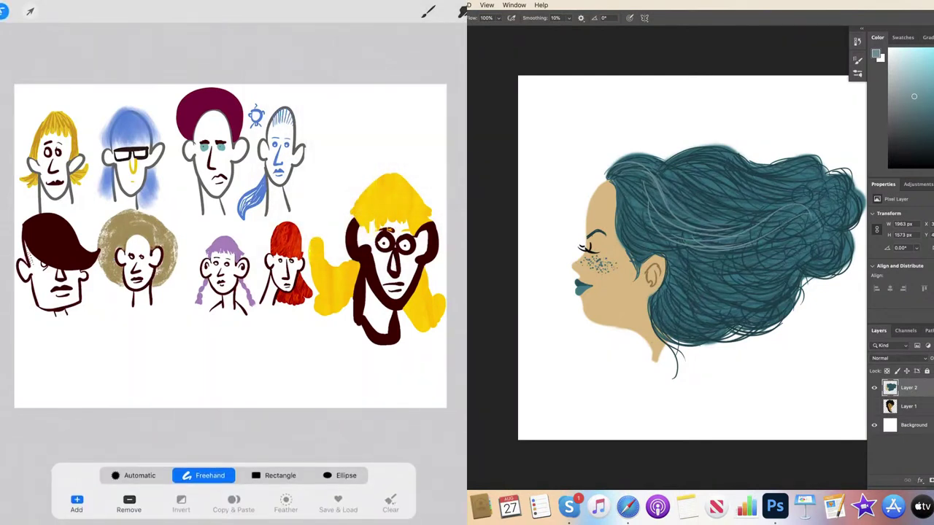
pyautogui.moveTo(310, 340)
pyautogui.mouseDown()
pyautogui.moveTo(305, 248)
pyautogui.moveTo(339, 188)
pyautogui.moveTo(421, 147)
pyautogui.moveTo(465, 200)
pyautogui.moveTo(393, 385)
pyautogui.moveTo(315, 334)
pyautogui.mouseUp()
pyautogui.click(310, 340)
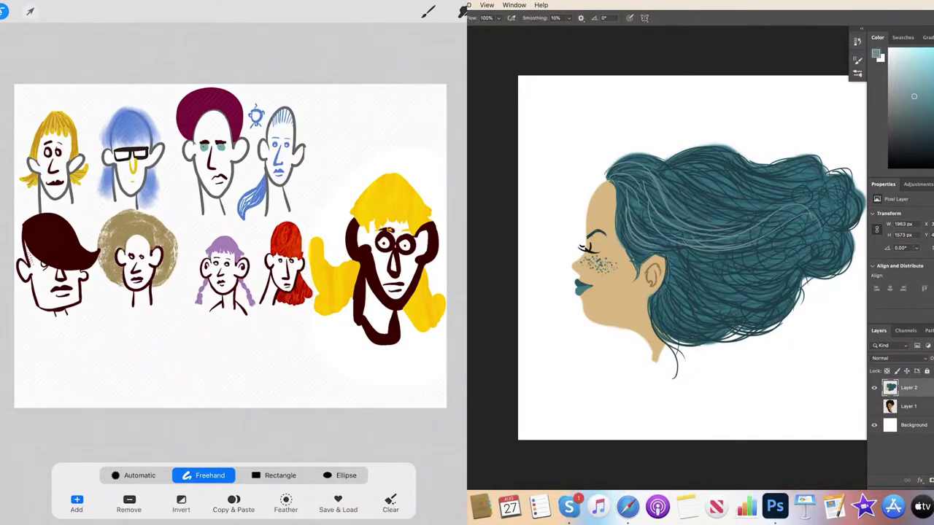
# Step: Scale the selected yellow-haired head down uniformly and place it at the end of the upper row of heads
pyautogui.click(30, 11)
pyautogui.moveTo(304, 146); pyautogui.dragTo(345, 203)
pyautogui.moveTo(396, 274); pyautogui.dragTo(360, 158)
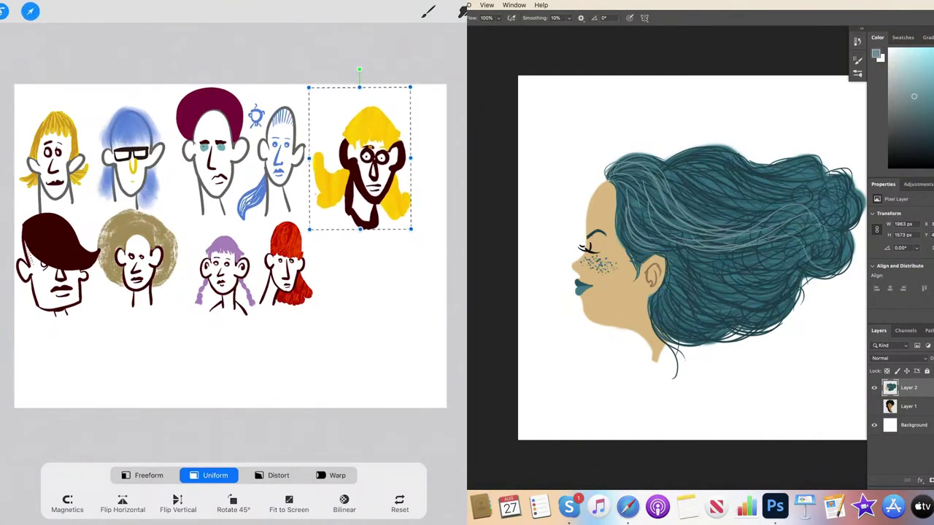
pyautogui.click(30, 11)
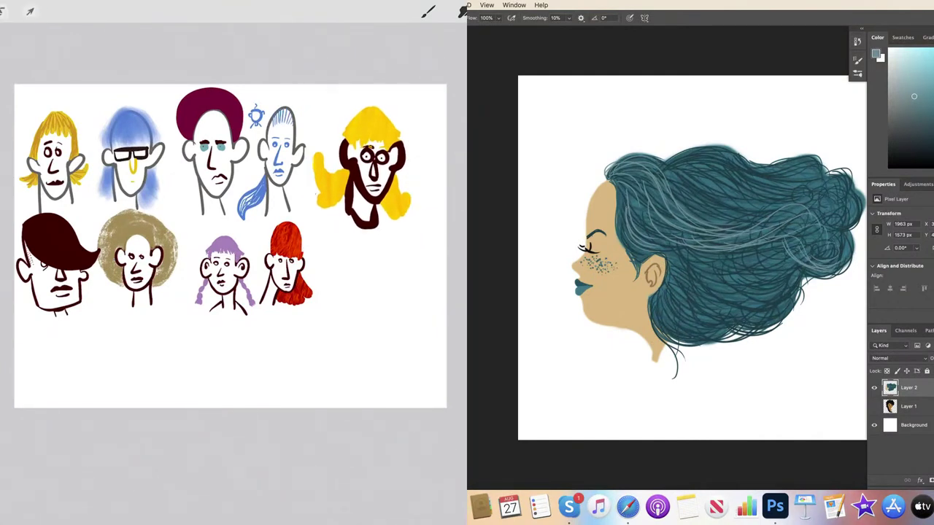
# Step: Paint light teal highlight strands across the crown, above the nape and through the lower hair of the Photoshop profile
pyautogui.moveTo(674, 174)
pyautogui.mouseDown()
pyautogui.moveTo(694, 157)
pyautogui.moveTo(743, 165)
pyautogui.moveTo(753, 191)
pyautogui.moveTo(787, 216)
pyautogui.mouseUp()
pyautogui.moveTo(700, 182)
pyautogui.mouseDown()
pyautogui.moveTo(789, 221)
pyautogui.moveTo(755, 215)
pyautogui.mouseUp()
pyautogui.click(429, 10)
pyautogui.moveTo(669, 278); pyautogui.dragTo(734, 321)
pyautogui.moveTo(664, 303); pyautogui.dragTo(721, 333)
pyautogui.moveTo(655, 318)
pyautogui.mouseDown()
pyautogui.moveTo(711, 341)
pyautogui.moveTo(727, 337)
pyautogui.mouseUp()
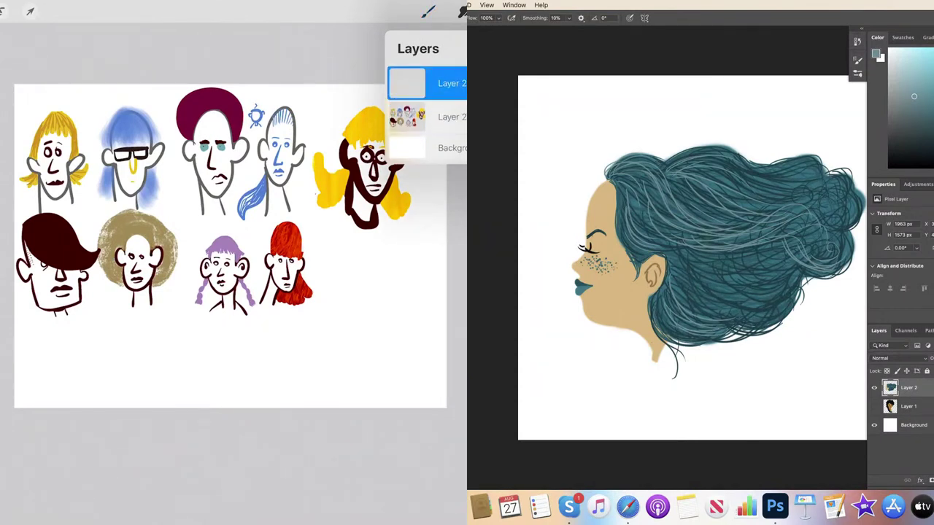
pyautogui.moveTo(669, 248)
pyautogui.mouseDown()
pyautogui.moveTo(725, 295)
pyautogui.moveTo(749, 300)
pyautogui.mouseUp()
pyautogui.moveTo(684, 275); pyautogui.dragTo(741, 305)
pyautogui.moveTo(696, 294); pyautogui.dragTo(750, 308)
# Step: Sketch a new dark-outlined head with ears, neck, eyes, nose and lips on the new layer, adding highlight strands to the profile's bun between strokes
pyautogui.moveTo(368, 287)
pyautogui.mouseDown()
pyautogui.moveTo(345, 297)
pyautogui.moveTo(358, 319)
pyautogui.mouseUp()
pyautogui.moveTo(693, 263); pyautogui.dragTo(758, 291)
pyautogui.moveTo(357, 321)
pyautogui.mouseDown()
pyautogui.moveTo(370, 249)
pyautogui.moveTo(398, 230)
pyautogui.moveTo(415, 282)
pyautogui.moveTo(432, 284)
pyautogui.moveTo(403, 371)
pyautogui.moveTo(377, 370)
pyautogui.moveTo(364, 315)
pyautogui.mouseUp()
pyautogui.moveTo(716, 251)
pyautogui.mouseDown()
pyautogui.moveTo(757, 263)
pyautogui.moveTo(805, 245)
pyautogui.mouseUp()
pyautogui.moveTo(364, 317); pyautogui.dragTo(367, 389)
pyautogui.moveTo(820, 219); pyautogui.dragTo(838, 204)
pyautogui.moveTo(366, 390)
pyautogui.mouseDown()
pyautogui.moveTo(397, 394)
pyautogui.moveTo(401, 373)
pyautogui.mouseUp()
pyautogui.moveTo(387, 287)
pyautogui.mouseDown()
pyautogui.moveTo(403, 331)
pyautogui.moveTo(388, 333)
pyautogui.mouseUp()
pyautogui.moveTo(386, 284)
pyautogui.mouseDown()
pyautogui.moveTo(375, 295)
pyautogui.moveTo(386, 286)
pyautogui.moveTo(405, 293)
pyautogui.moveTo(392, 290)
pyautogui.mouseUp()
pyautogui.moveTo(384, 346)
pyautogui.mouseDown()
pyautogui.moveTo(403, 343)
pyautogui.moveTo(383, 344)
pyautogui.mouseUp()
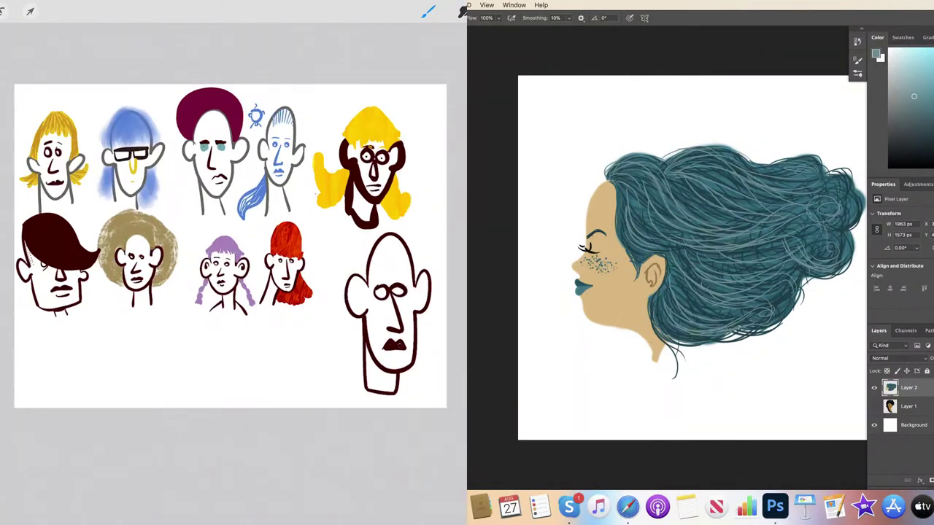
# Step: Finish the new head's lips, chin line and eye details, and add highlight strands to the profile's upper back hair and bun
pyautogui.moveTo(736, 162); pyautogui.dragTo(800, 188)
pyautogui.moveTo(403, 348); pyautogui.dragTo(408, 351)
pyautogui.moveTo(724, 175); pyautogui.dragTo(787, 196)
pyautogui.moveTo(389, 357); pyautogui.dragTo(405, 357)
pyautogui.moveTo(836, 187); pyautogui.dragTo(846, 217)
pyautogui.moveTo(392, 279)
pyautogui.mouseDown()
pyautogui.moveTo(407, 277)
pyautogui.moveTo(384, 278)
pyautogui.mouseUp()
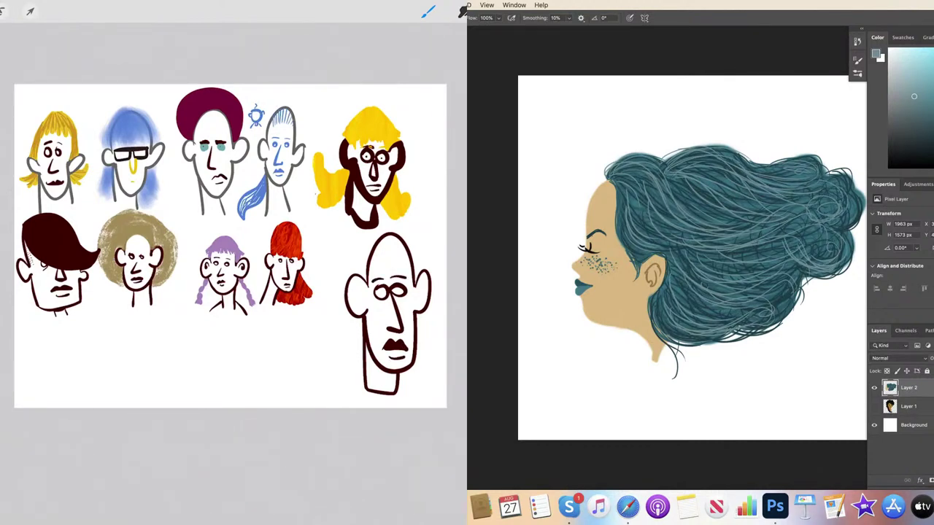
# Step: Paint light highlight strands along the lower back edge of the profile's hair and down the lock by the temple
pyautogui.moveTo(786, 264); pyautogui.dragTo(764, 315)
pyautogui.moveTo(789, 284)
pyautogui.mouseDown()
pyautogui.moveTo(781, 304)
pyautogui.moveTo(745, 322)
pyautogui.mouseUp()
pyautogui.moveTo(789, 296); pyautogui.dragTo(762, 319)
pyautogui.moveTo(627, 233)
pyautogui.mouseDown()
pyautogui.moveTo(643, 279)
pyautogui.moveTo(639, 267)
pyautogui.moveTo(634, 288)
pyautogui.moveTo(636, 268)
pyautogui.mouseUp()
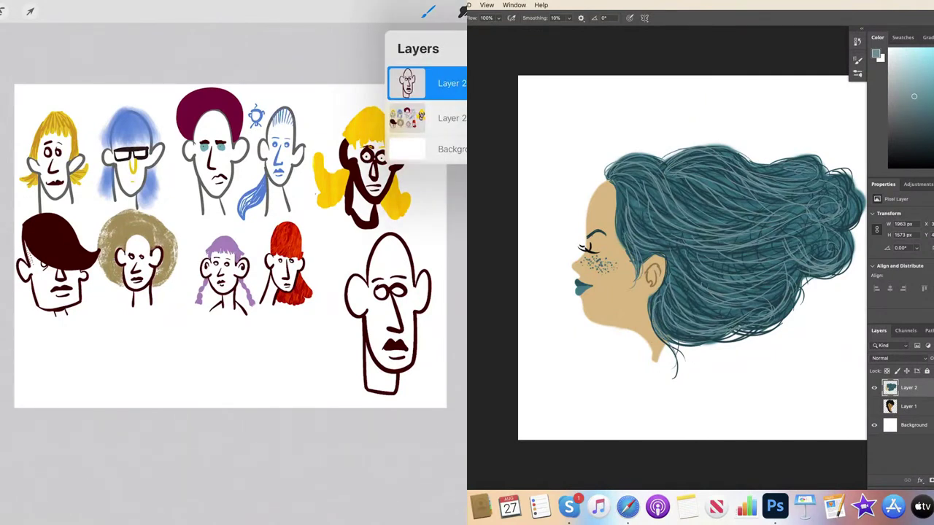
# Step: Scale the new bald head down uniformly and place it below the yellow-haired head
pyautogui.click(406, 83)
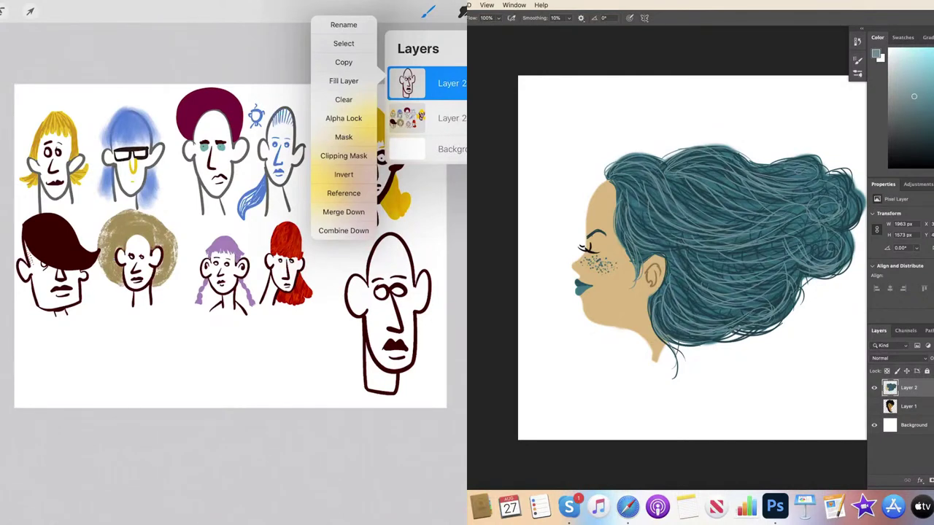
pyautogui.click(406, 82)
pyautogui.click(30, 11)
pyautogui.moveTo(431, 230); pyautogui.dragTo(414, 264)
pyautogui.moveTo(378, 330); pyautogui.dragTo(363, 322)
pyautogui.click(30, 11)
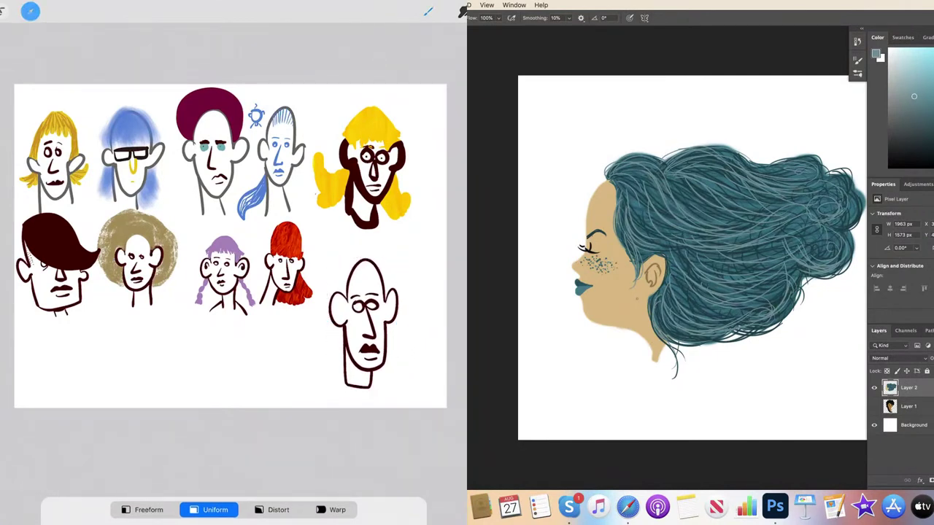
# Step: Merge the new head's layer down into the portrait layer, and open the brush library
pyautogui.click(571, 11)
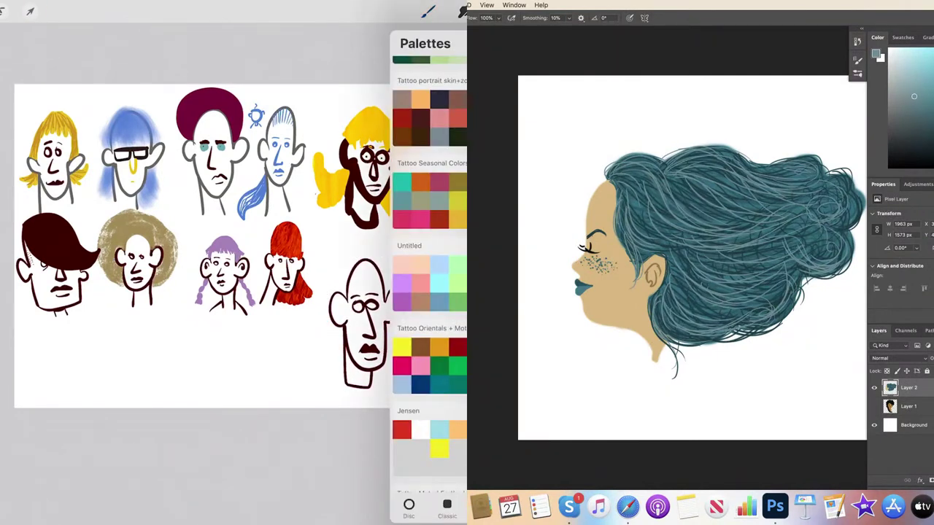
pyautogui.click(219, 364)
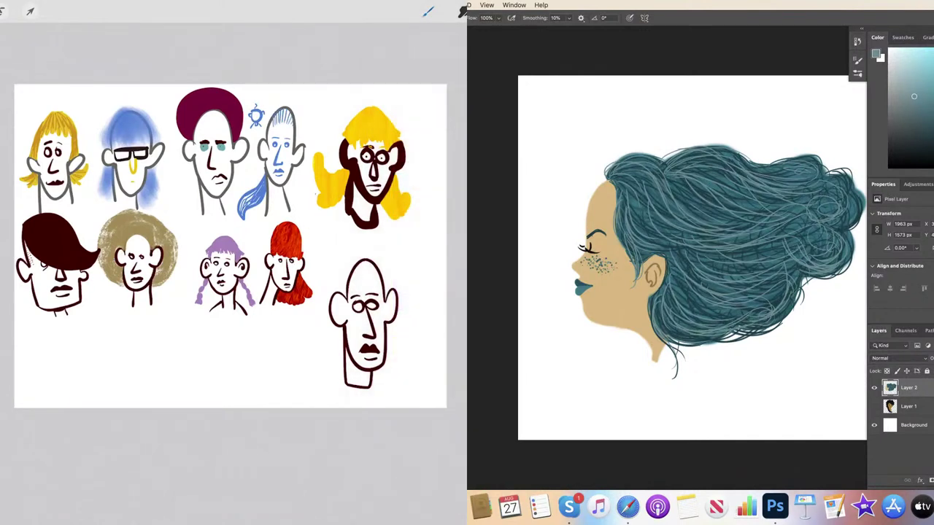
pyautogui.click(536, 11)
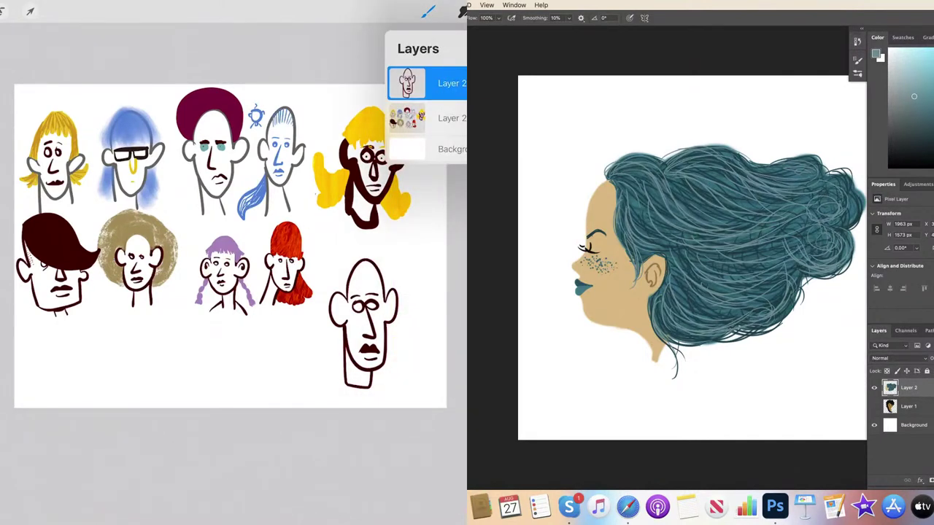
pyautogui.click(438, 83)
pyautogui.click(343, 211)
pyautogui.click(219, 365)
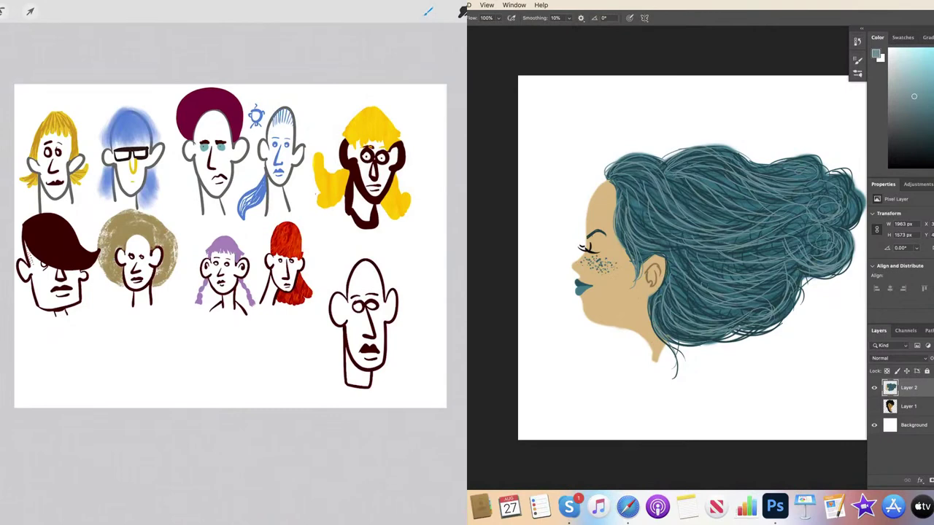
pyautogui.click(428, 11)
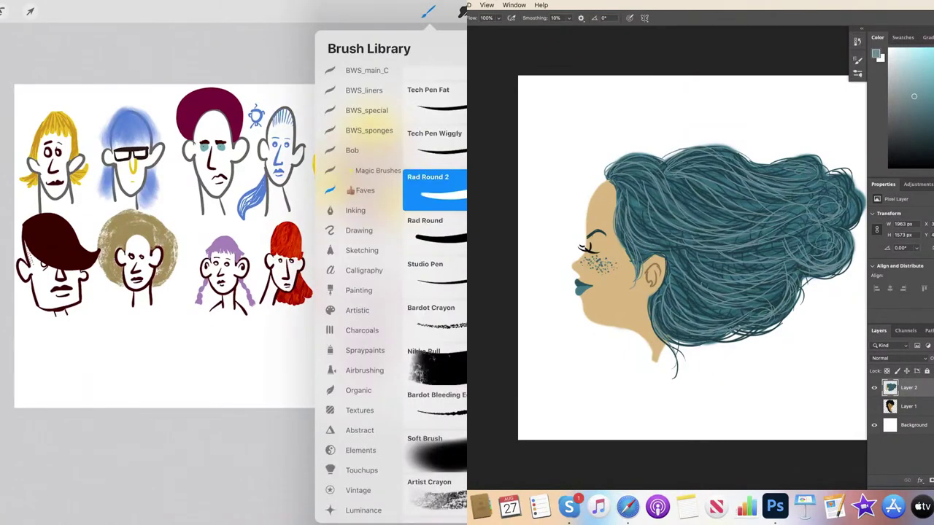
# Step: Draw a spiky red mohawk on top of the bald head below the yellow-haired portrait
pyautogui.click(428, 12)
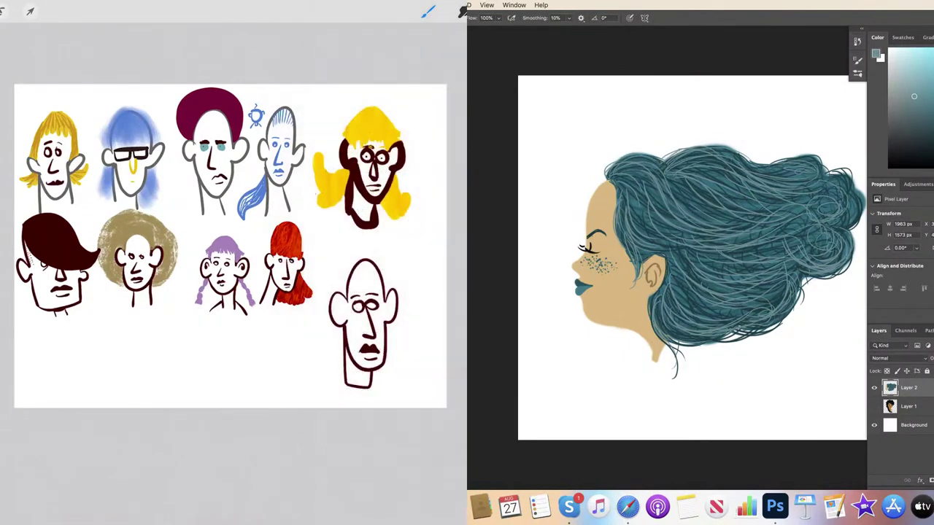
pyautogui.moveTo(366, 278); pyautogui.dragTo(369, 243)
pyautogui.moveTo(362, 275); pyautogui.dragTo(361, 242)
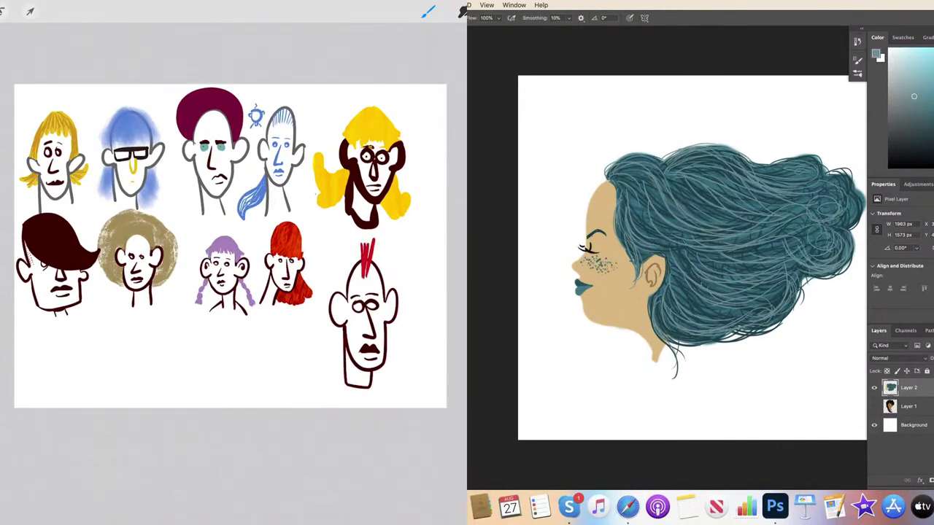
pyautogui.moveTo(365, 276); pyautogui.dragTo(374, 241)
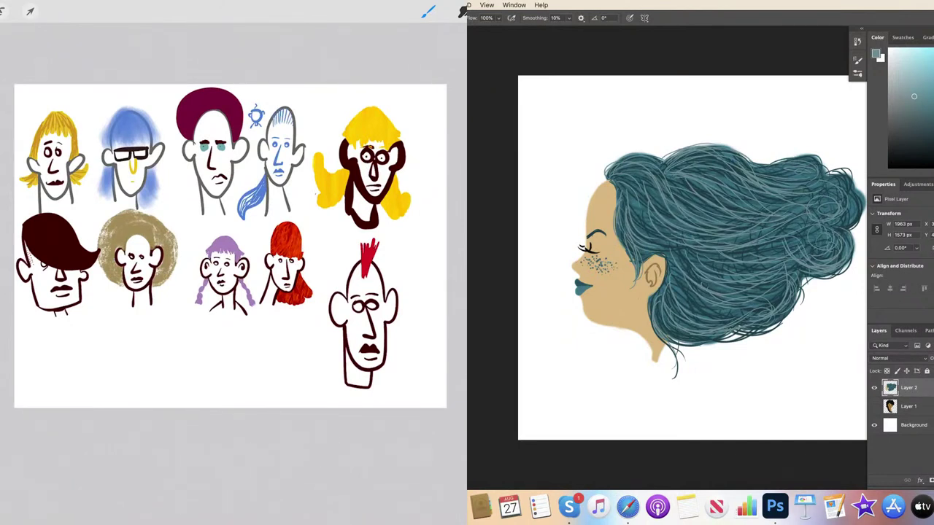
# Step: Select only the mohawk head, scale it down uniformly and move it beside the red-haired head in the second row
pyautogui.click(30, 11)
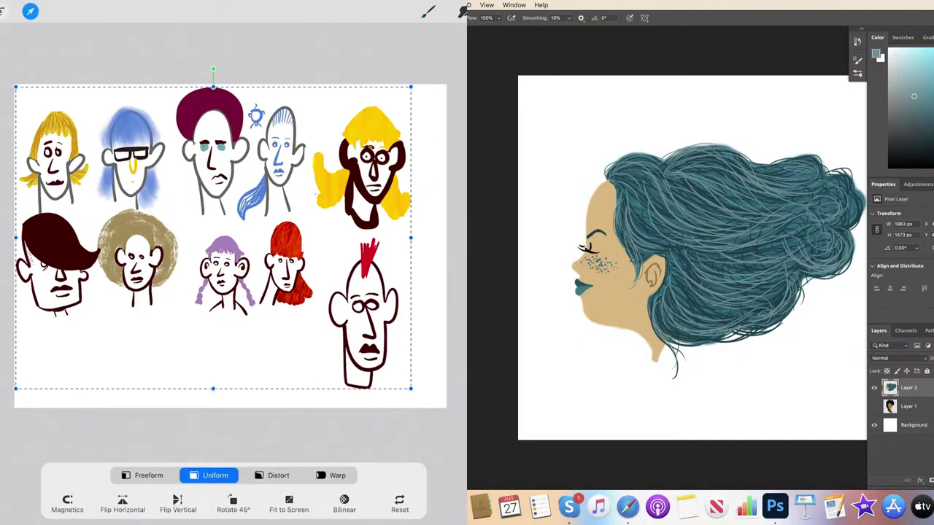
pyautogui.click(534, 11)
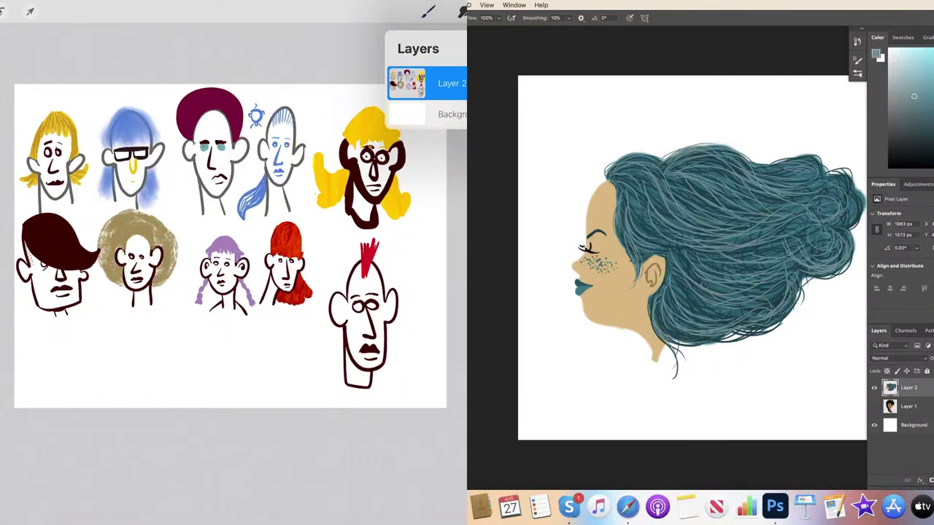
pyautogui.click(4, 11)
pyautogui.moveTo(348, 233)
pyautogui.mouseDown()
pyautogui.moveTo(316, 333)
pyautogui.moveTo(337, 387)
pyautogui.moveTo(397, 368)
pyautogui.moveTo(410, 307)
pyautogui.moveTo(350, 235)
pyautogui.mouseUp()
pyautogui.click(348, 233)
pyautogui.click(29, 11)
pyautogui.moveTo(316, 392); pyautogui.dragTo(344, 340)
pyautogui.moveTo(377, 285); pyautogui.dragTo(345, 276)
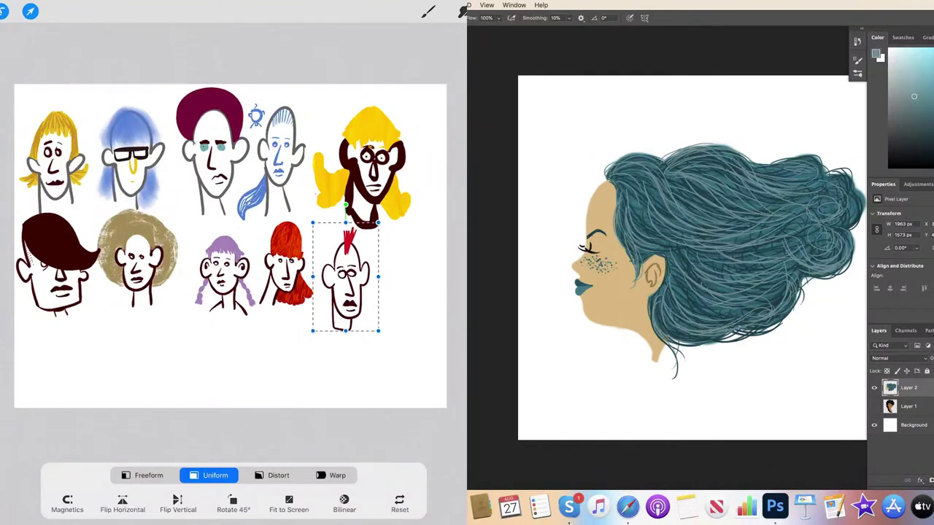
# Step: Outline a new dark brown head with large ears and neck lines below the swoop-haired portrait
pyautogui.click(428, 11)
pyautogui.scroll(10, 218, 292)
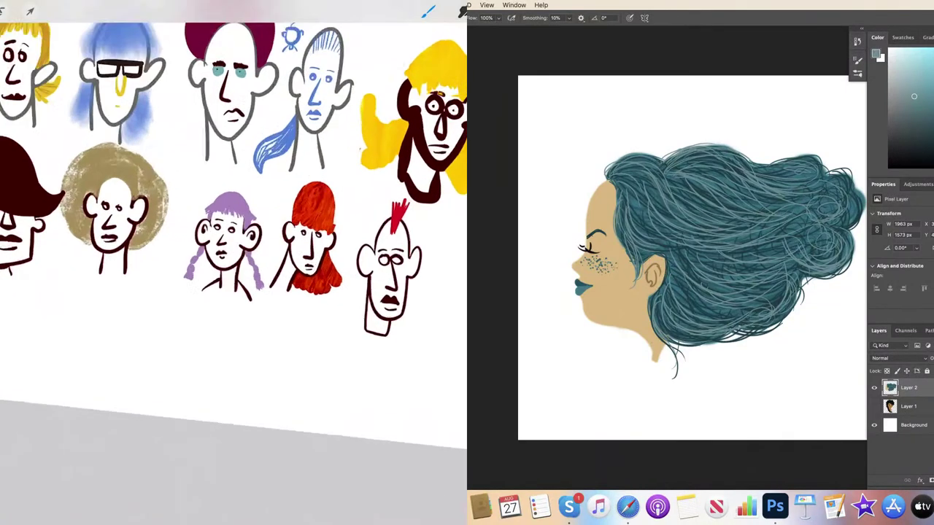
pyautogui.scroll(-2, 314, 226)
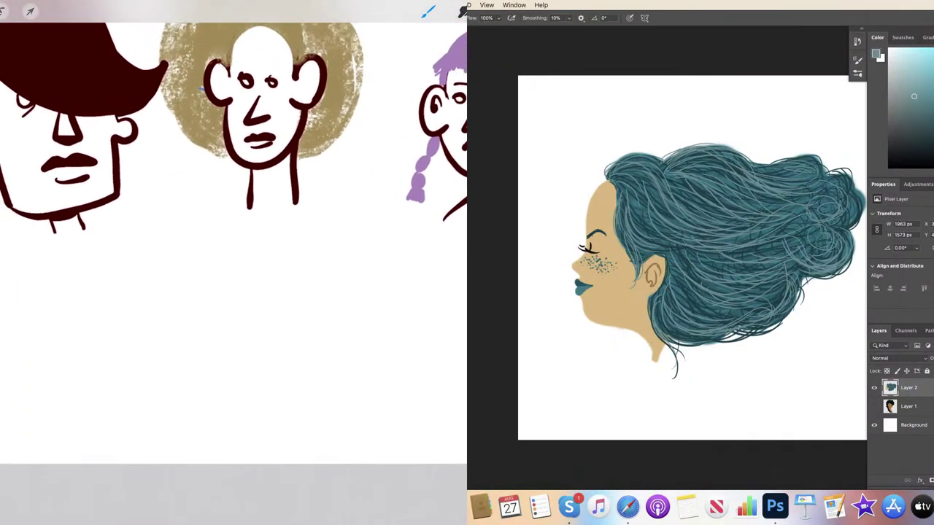
pyautogui.press('c')
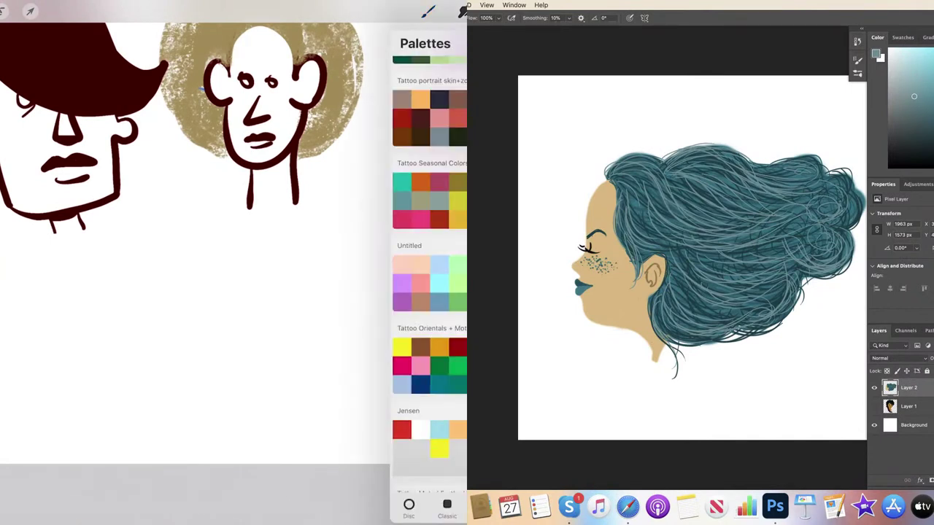
pyautogui.press('c')
pyautogui.moveTo(59, 341)
pyautogui.mouseDown()
pyautogui.moveTo(31, 372)
pyautogui.moveTo(64, 370)
pyautogui.moveTo(64, 271)
pyautogui.moveTo(138, 331)
pyautogui.moveTo(153, 413)
pyautogui.moveTo(63, 398)
pyautogui.moveTo(69, 409)
pyautogui.moveTo(49, 447)
pyautogui.mouseUp()
pyautogui.moveTo(98, 431); pyautogui.dragTo(95, 447)
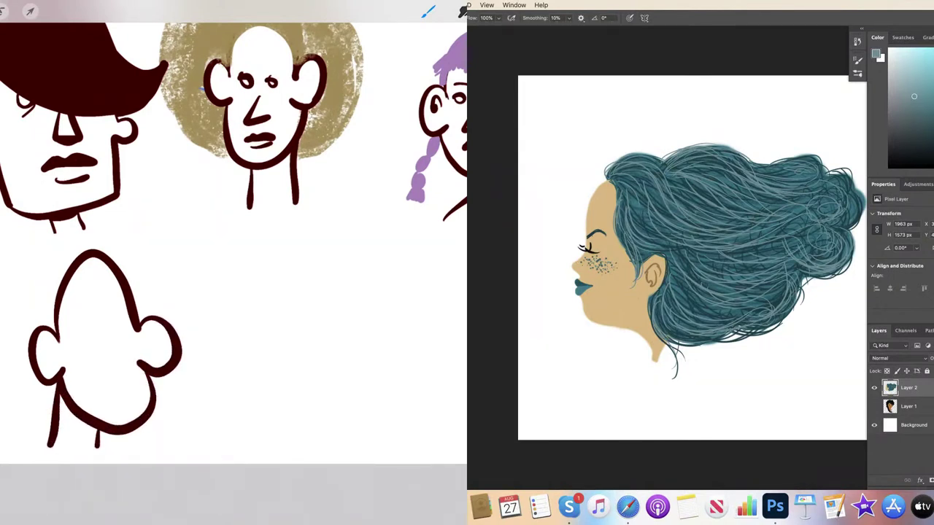
# Step: Draw two oval eyes, an angular nose and full lips on the new head
pyautogui.scroll(5, 106, 350)
pyautogui.moveTo(121, 237)
pyautogui.mouseDown()
pyautogui.moveTo(167, 276)
pyautogui.moveTo(120, 237)
pyautogui.mouseUp()
pyautogui.moveTo(176, 236)
pyautogui.mouseDown()
pyautogui.moveTo(208, 289)
pyautogui.moveTo(175, 235)
pyautogui.mouseUp()
pyautogui.moveTo(165, 277)
pyautogui.mouseDown()
pyautogui.moveTo(152, 318)
pyautogui.moveTo(191, 312)
pyautogui.mouseUp()
pyautogui.moveTo(167, 362)
pyautogui.mouseDown()
pyautogui.moveTo(195, 343)
pyautogui.moveTo(226, 363)
pyautogui.mouseUp()
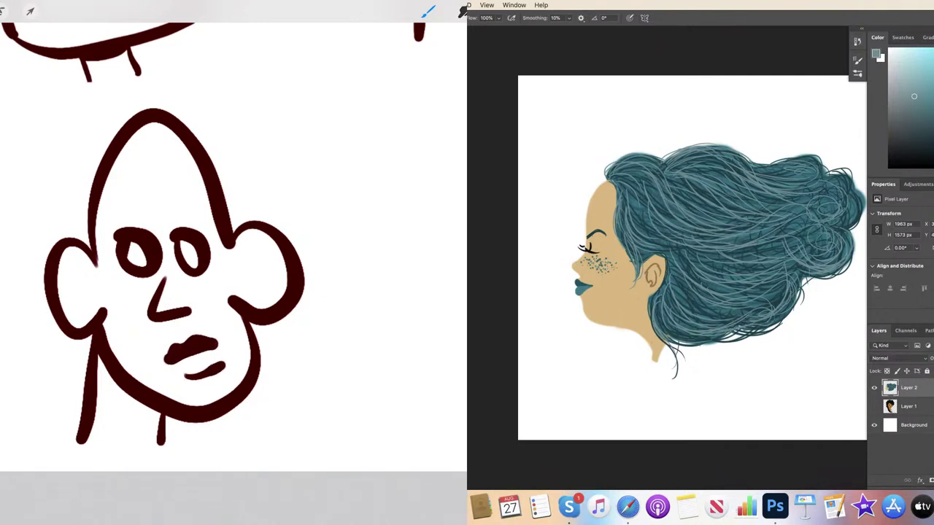
# Step: Add a layer above the portraits and block in a side-swept red fringe over the new head's forehead
pyautogui.click(462, 10)
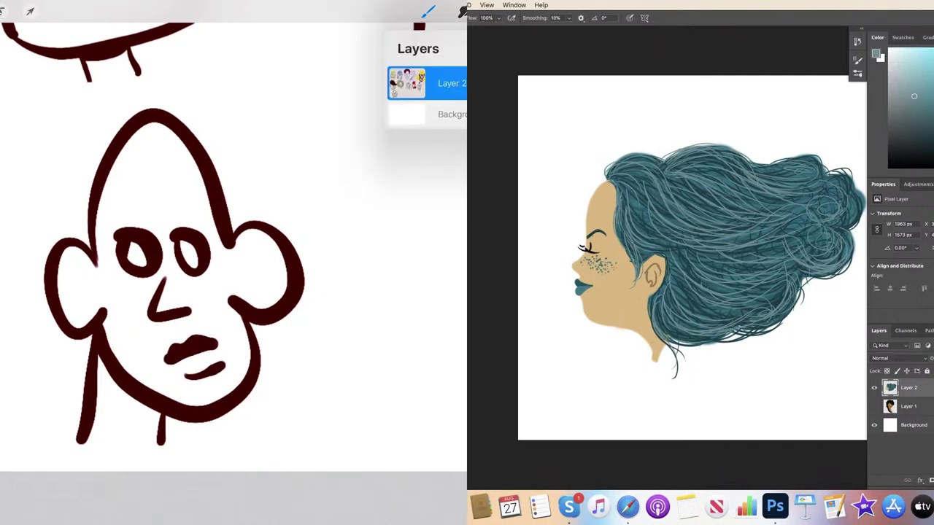
pyautogui.click(462, 11)
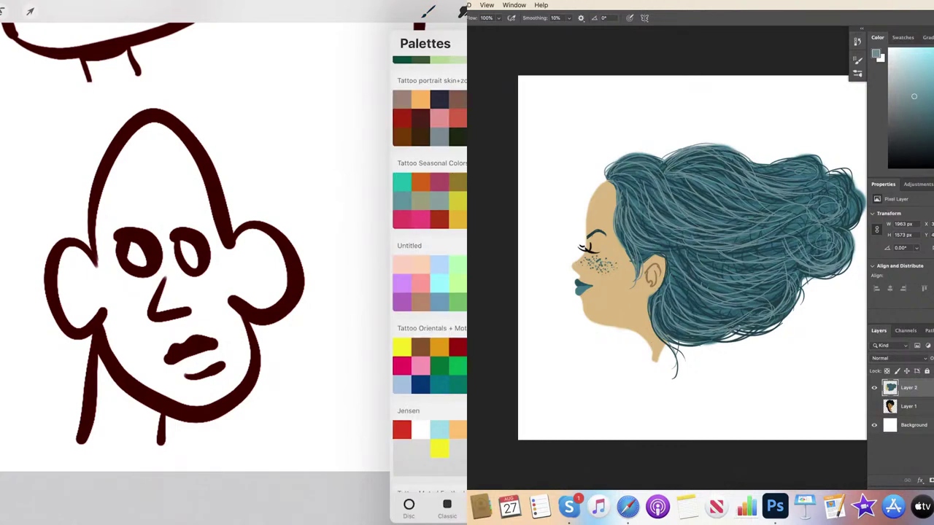
pyautogui.click(462, 11)
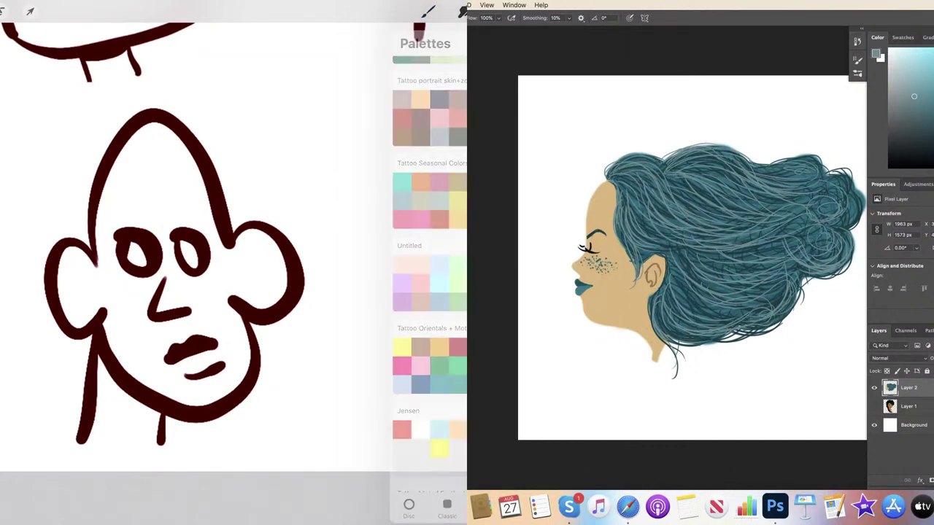
pyautogui.click(462, 11)
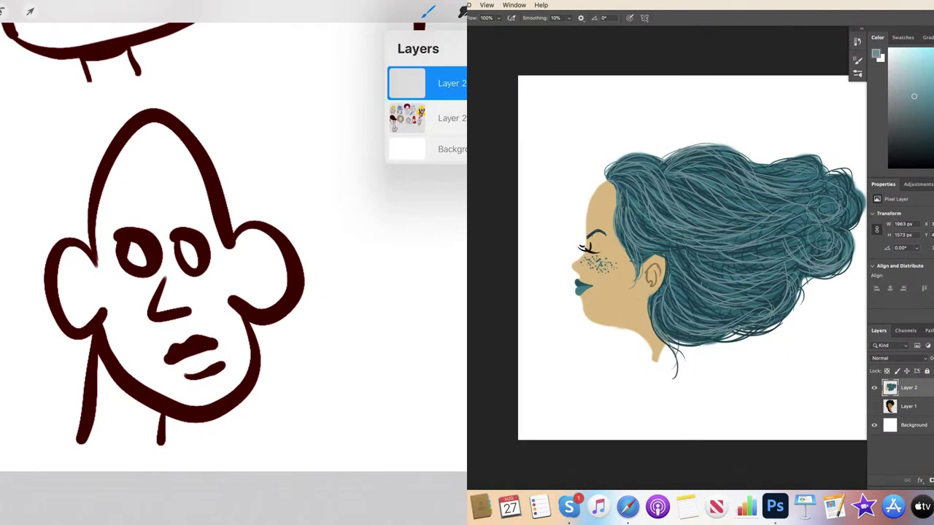
pyautogui.click(137, 117)
pyautogui.moveTo(136, 117); pyautogui.dragTo(83, 210)
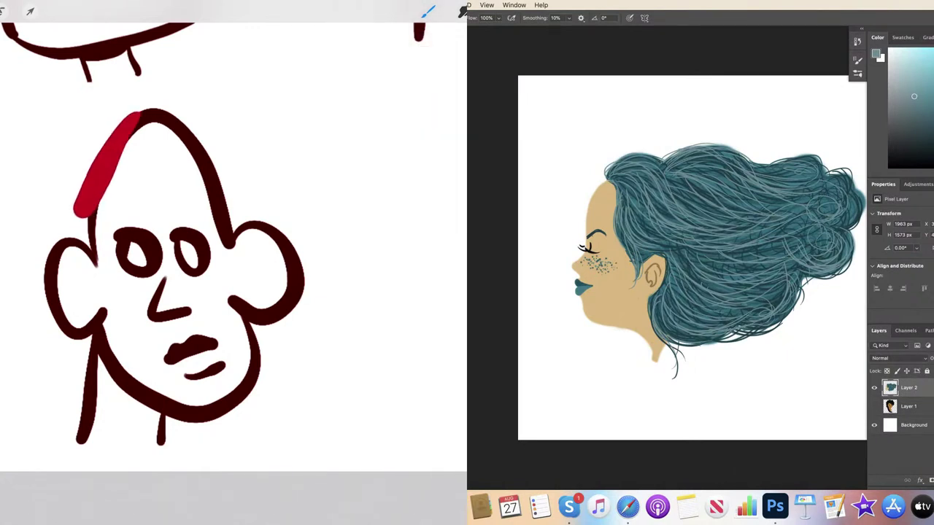
pyautogui.moveTo(127, 146)
pyautogui.mouseDown()
pyautogui.moveTo(219, 222)
pyautogui.moveTo(170, 178)
pyautogui.moveTo(238, 208)
pyautogui.moveTo(241, 177)
pyautogui.moveTo(252, 178)
pyautogui.moveTo(149, 137)
pyautogui.moveTo(232, 135)
pyautogui.mouseUp()
pyautogui.moveTo(138, 121)
pyautogui.mouseDown()
pyautogui.moveTo(222, 106)
pyautogui.moveTo(219, 115)
pyautogui.mouseUp()
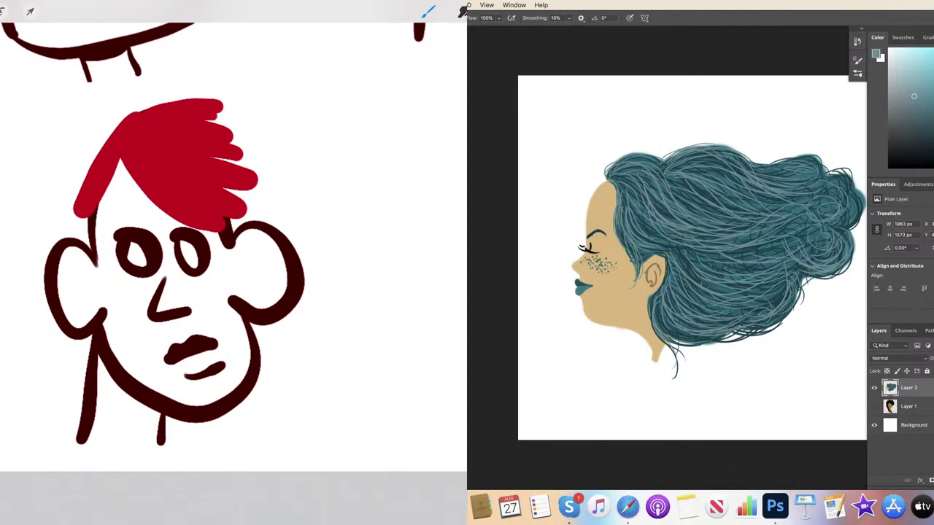
# Step: Extend the red hair down one temple to the ear and thicken it above the opposite ear
pyautogui.moveTo(79, 212)
pyautogui.mouseDown()
pyautogui.moveTo(76, 236)
pyautogui.moveTo(89, 245)
pyautogui.moveTo(72, 227)
pyautogui.moveTo(119, 126)
pyautogui.moveTo(144, 115)
pyautogui.mouseUp()
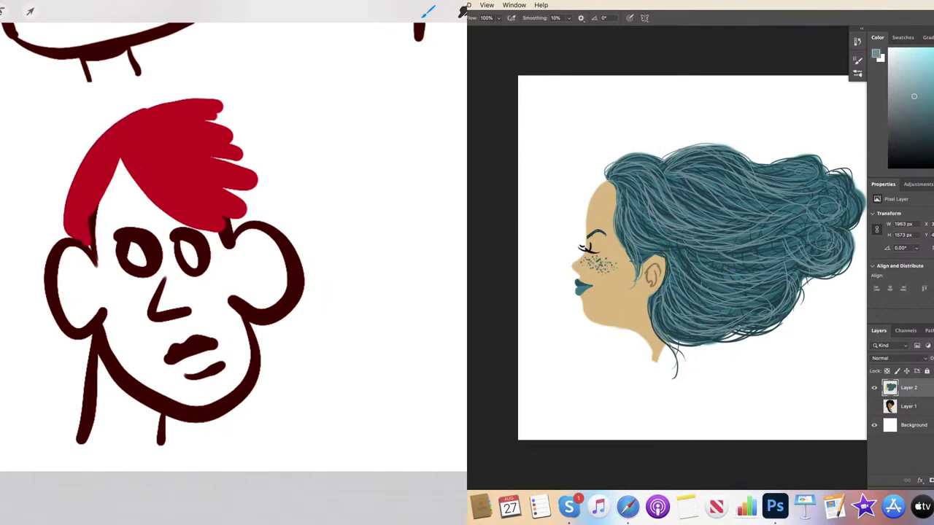
pyautogui.moveTo(242, 213)
pyautogui.mouseDown()
pyautogui.moveTo(270, 201)
pyautogui.moveTo(277, 167)
pyautogui.mouseUp()
pyautogui.moveTo(212, 171)
pyautogui.mouseDown()
pyautogui.moveTo(279, 155)
pyautogui.moveTo(252, 121)
pyautogui.moveTo(258, 112)
pyautogui.mouseUp()
pyautogui.moveTo(226, 219)
pyautogui.mouseDown()
pyautogui.moveTo(229, 228)
pyautogui.moveTo(242, 218)
pyautogui.moveTo(233, 232)
pyautogui.moveTo(257, 217)
pyautogui.mouseUp()
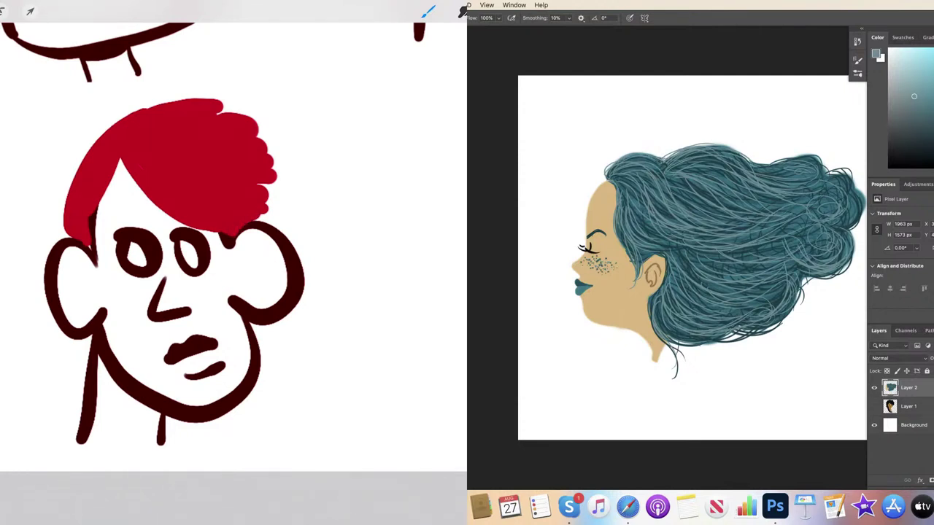
# Step: Create a new layer beneath the portrait layer, and choose near-black as the Photoshop brush colour
pyautogui.press('c')
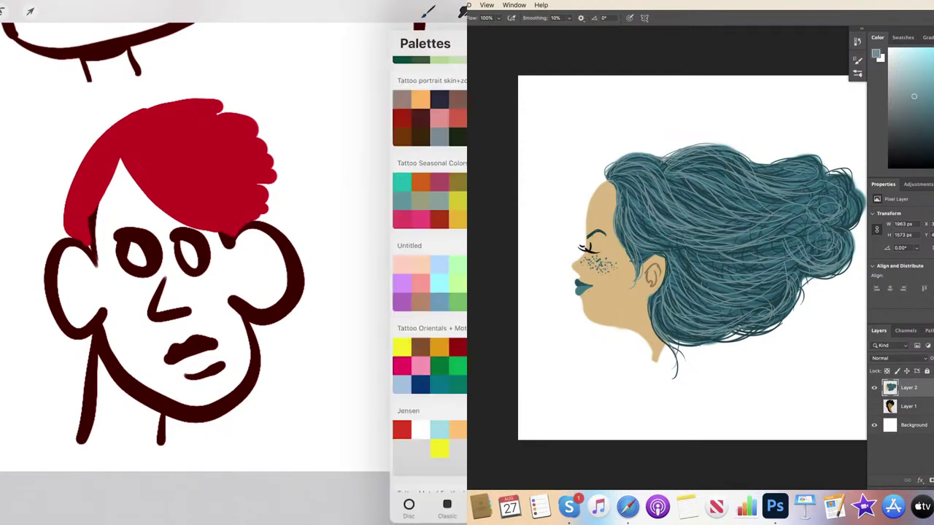
pyautogui.press('l')
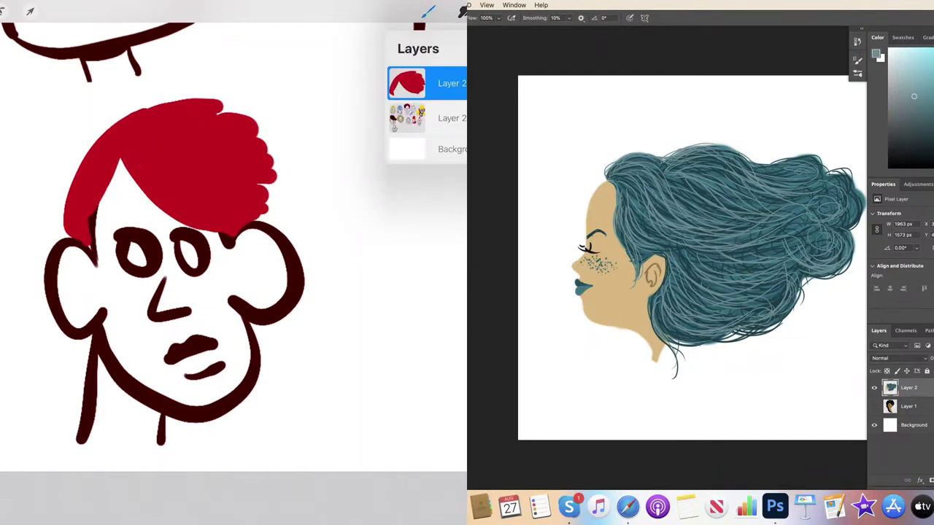
pyautogui.hotkey('ctrl', 'shift', 'n')
pyautogui.click(923, 142)
pyautogui.moveTo(430, 83); pyautogui.dragTo(423, 150)
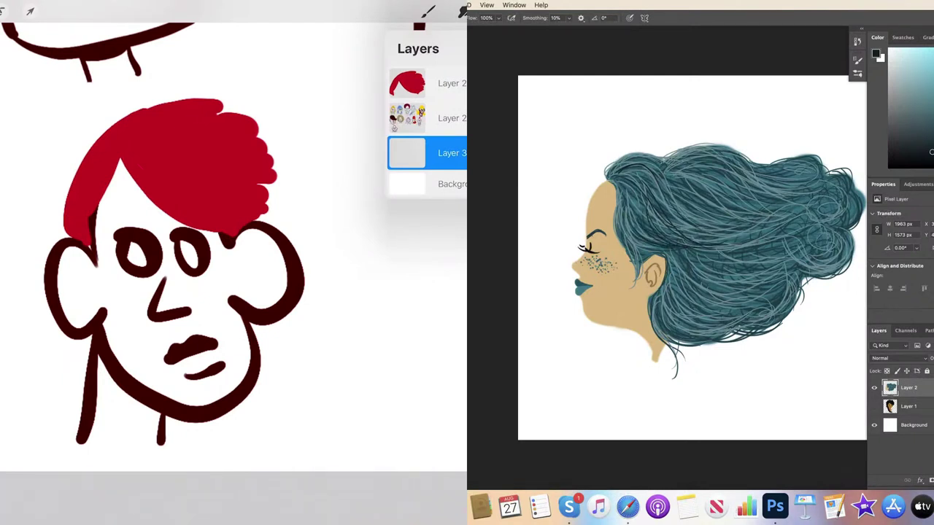
# Step: Paint near-black strands through the profile's teal hair, and fill red hair behind the new head and its ear
pyautogui.moveTo(690, 235); pyautogui.dragTo(745, 245)
pyautogui.moveTo(690, 259)
pyautogui.mouseDown()
pyautogui.moveTo(723, 286)
pyautogui.moveTo(730, 279)
pyautogui.moveTo(724, 295)
pyautogui.moveTo(694, 312)
pyautogui.mouseUp()
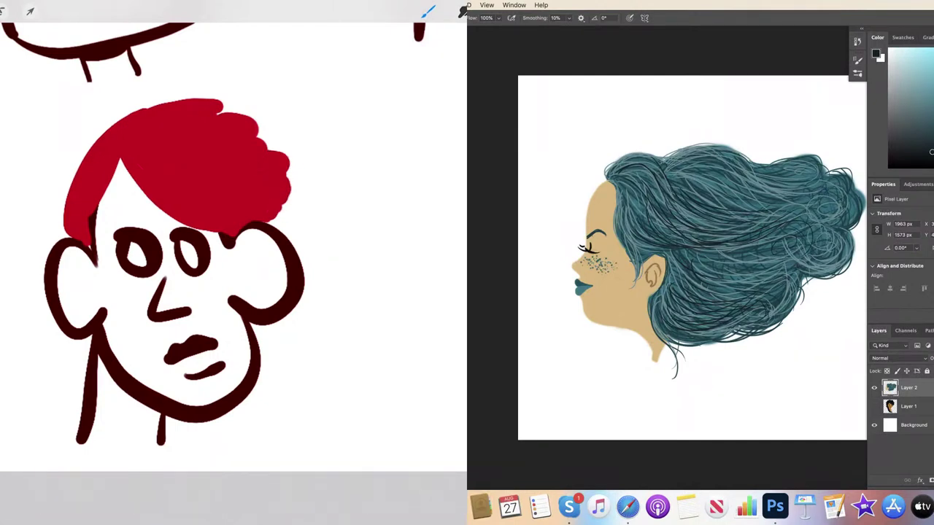
pyautogui.moveTo(235, 110)
pyautogui.mouseDown()
pyautogui.moveTo(259, 98)
pyautogui.moveTo(275, 117)
pyautogui.moveTo(261, 124)
pyautogui.mouseUp()
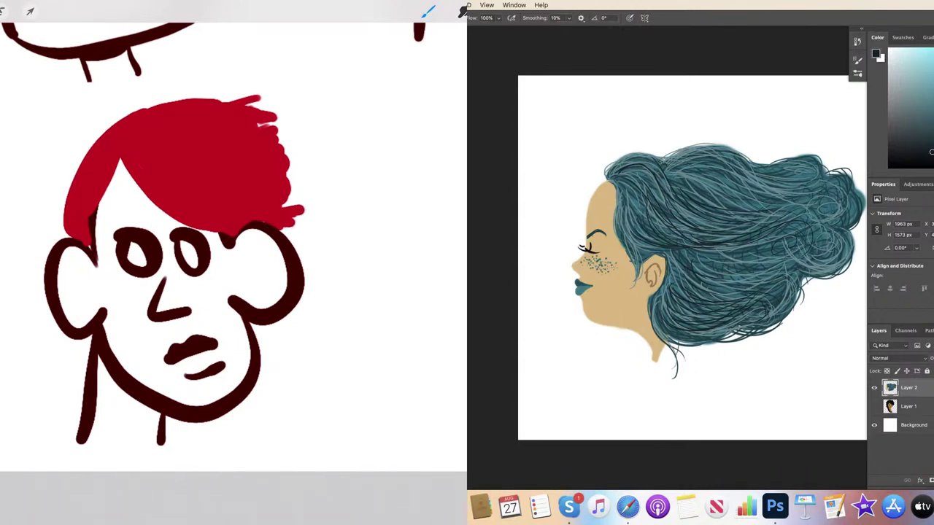
pyautogui.moveTo(299, 190)
pyautogui.mouseDown()
pyautogui.moveTo(306, 167)
pyautogui.moveTo(261, 127)
pyautogui.moveTo(303, 114)
pyautogui.mouseUp()
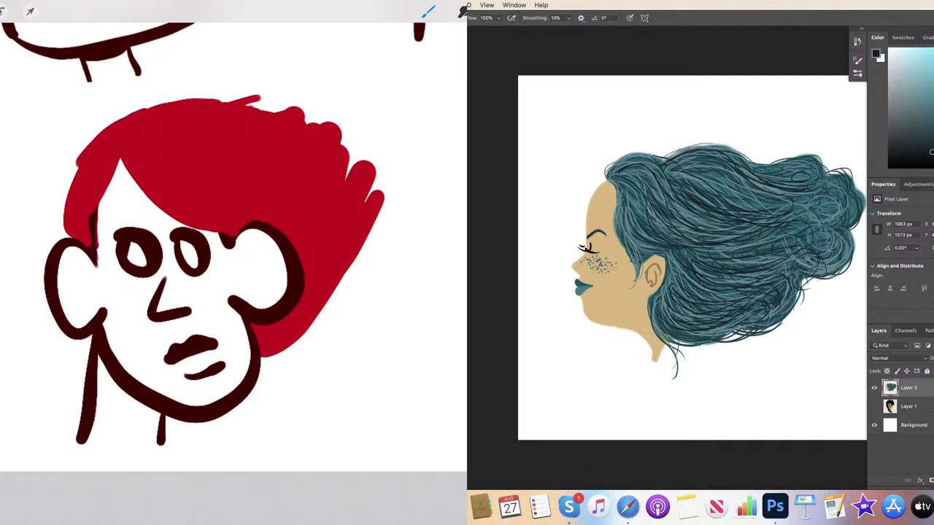
# Step: Switch to the upper red hair layer and cover the dark outline showing at the new head's temple
pyautogui.press('super+z')
pyautogui.press('l')
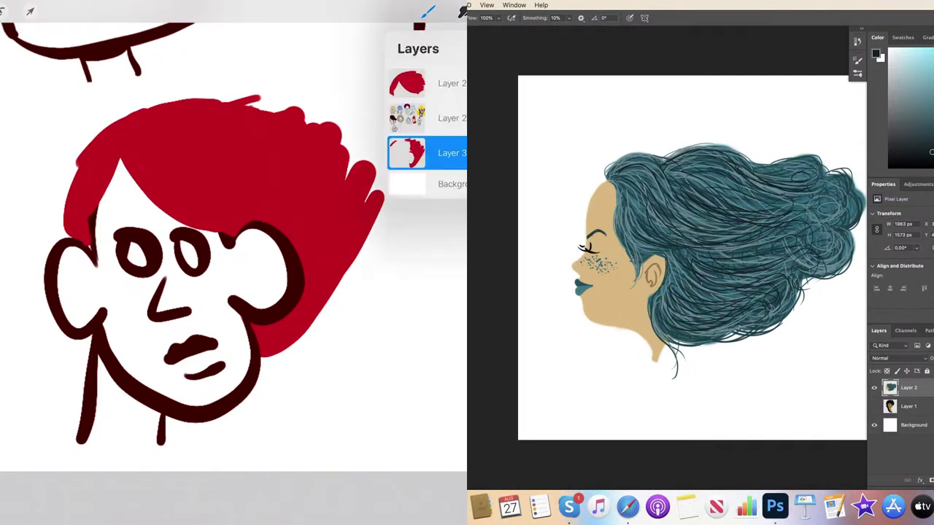
pyautogui.click(437, 83)
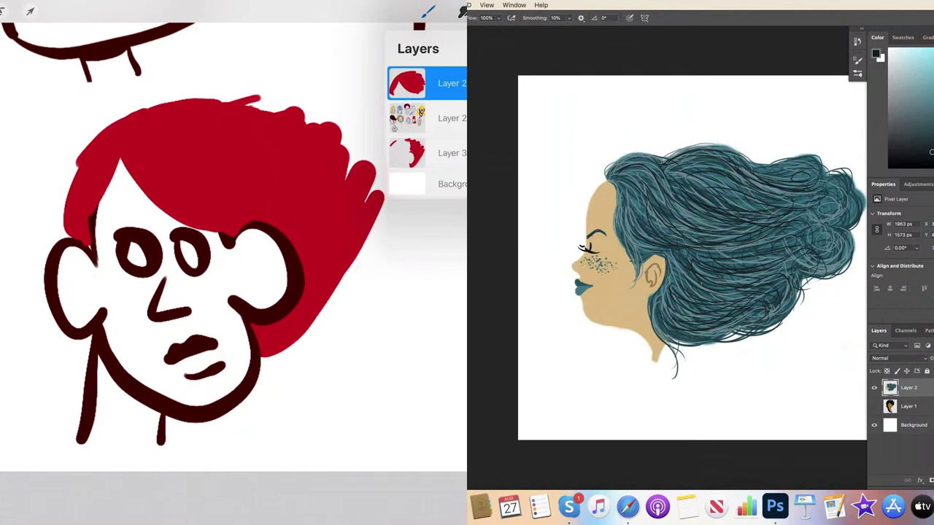
pyautogui.click(437, 83)
pyautogui.click(344, 213)
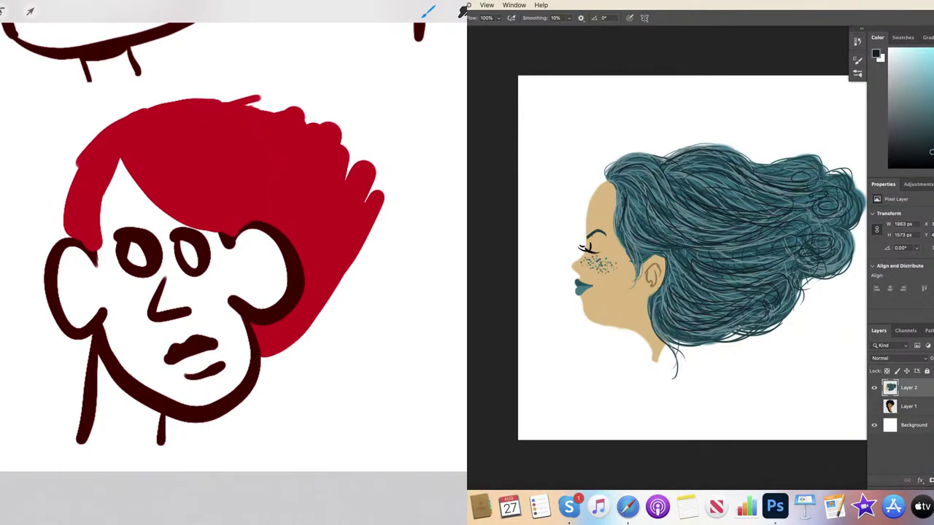
# Step: Draw a head with a dark brown fringe beside the red-haired one, and add dark strands to the profile's hair and nape
pyautogui.scroll(-5, 226, 270)
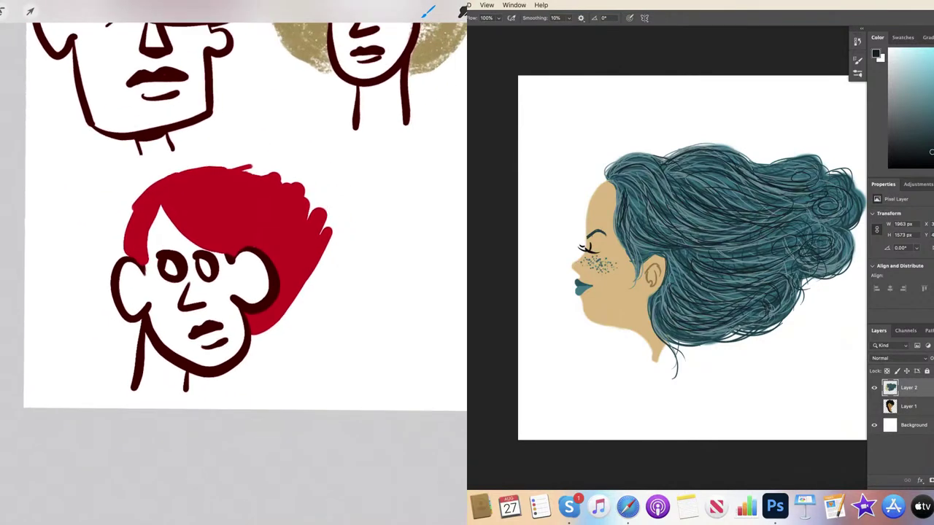
pyautogui.scroll(1, 226, 234)
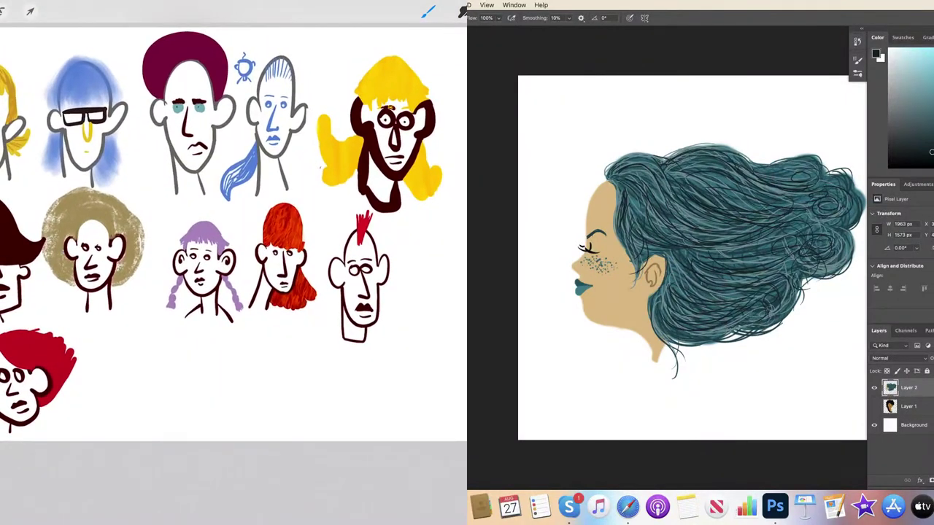
pyautogui.scroll(-3, 233, 255)
pyautogui.scroll(1, 233, 255)
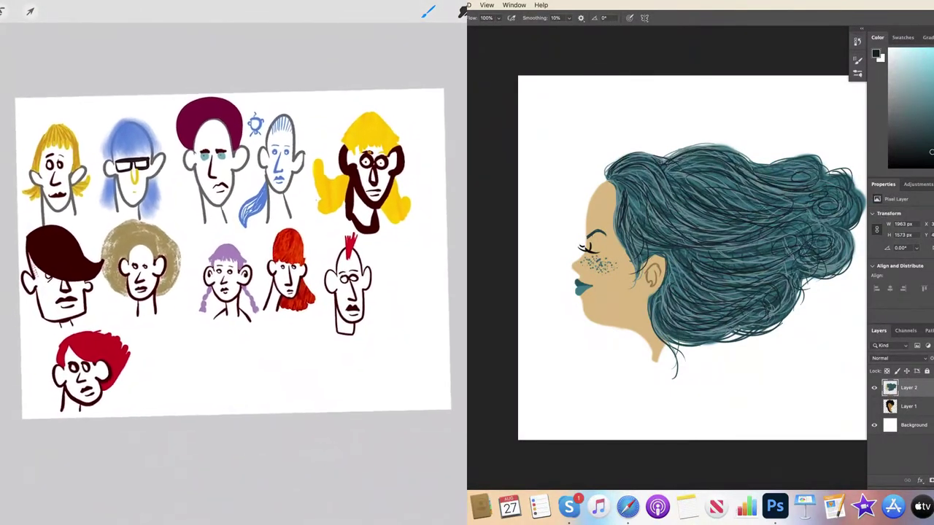
pyautogui.moveTo(698, 225); pyautogui.dragTo(774, 231)
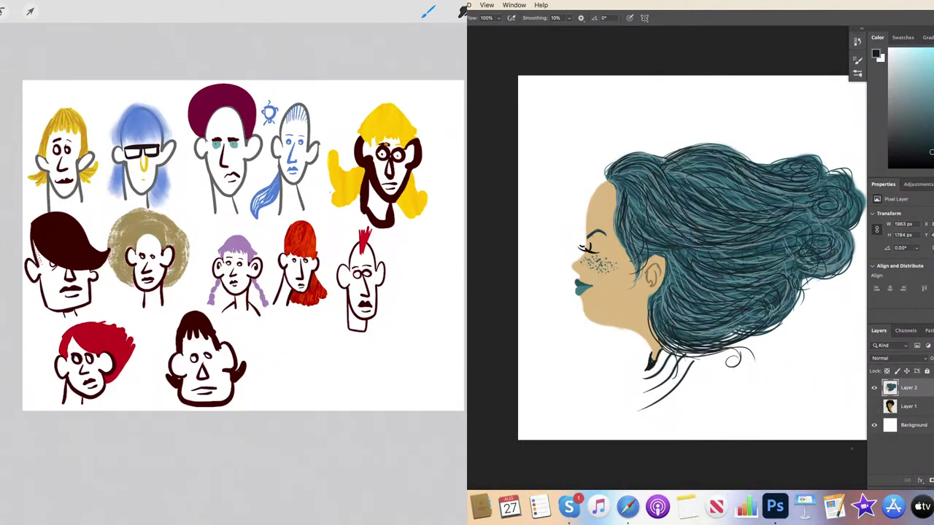
# Step: Switch to the Skype video call and move its window up over the profile canvas
pyautogui.click(572, 508)
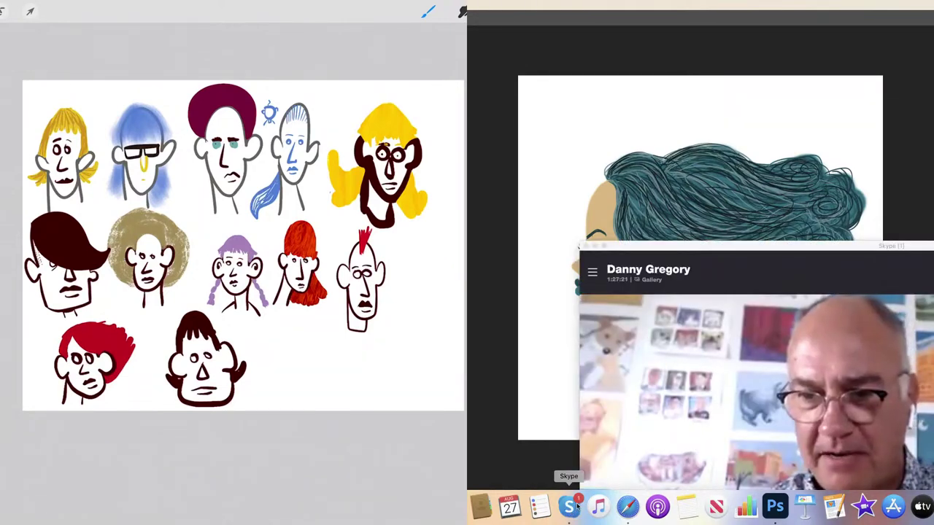
pyautogui.moveTo(780, 246); pyautogui.dragTo(683, 53)
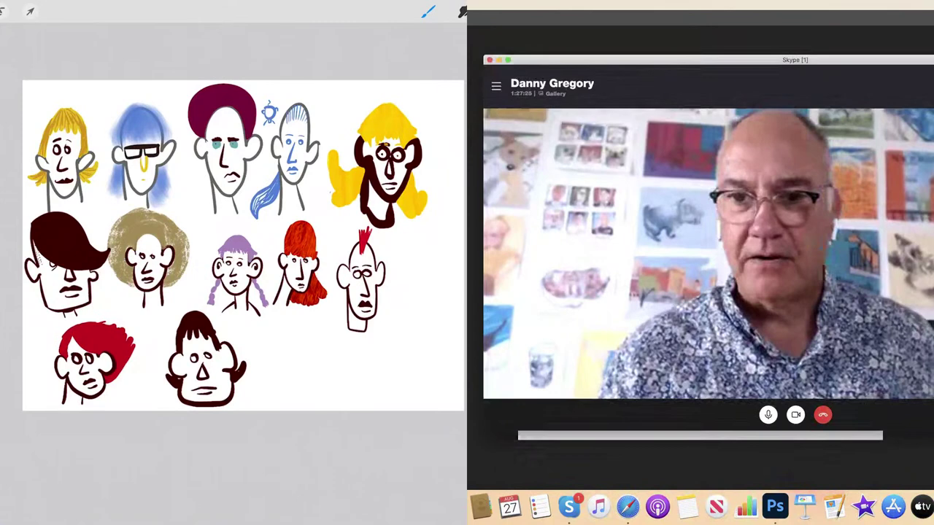